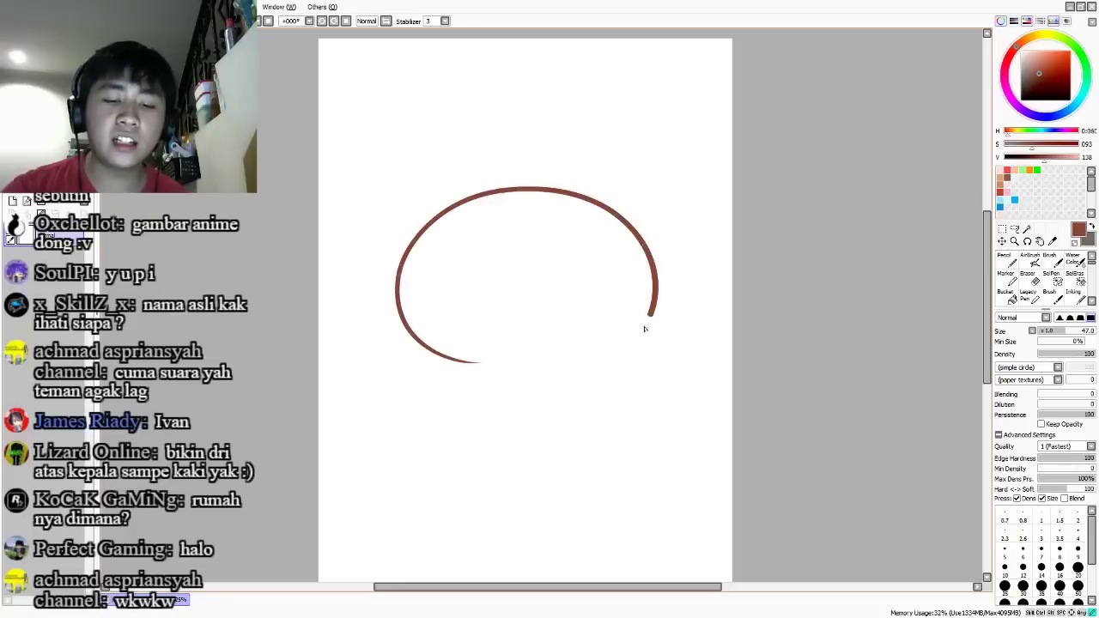
- Close the lower edge of the oval head outline and erase the overlapping stroke end at its lower right
left_click_drag(481, 363, 626, 346)
key("ctrl+z")
mouse_move(521, 373)
left_mouse_down()
mouse_move(657, 302)
mouse_move(625, 348)
mouse_move(530, 371)
left_mouse_up()
key("ctrl+z")
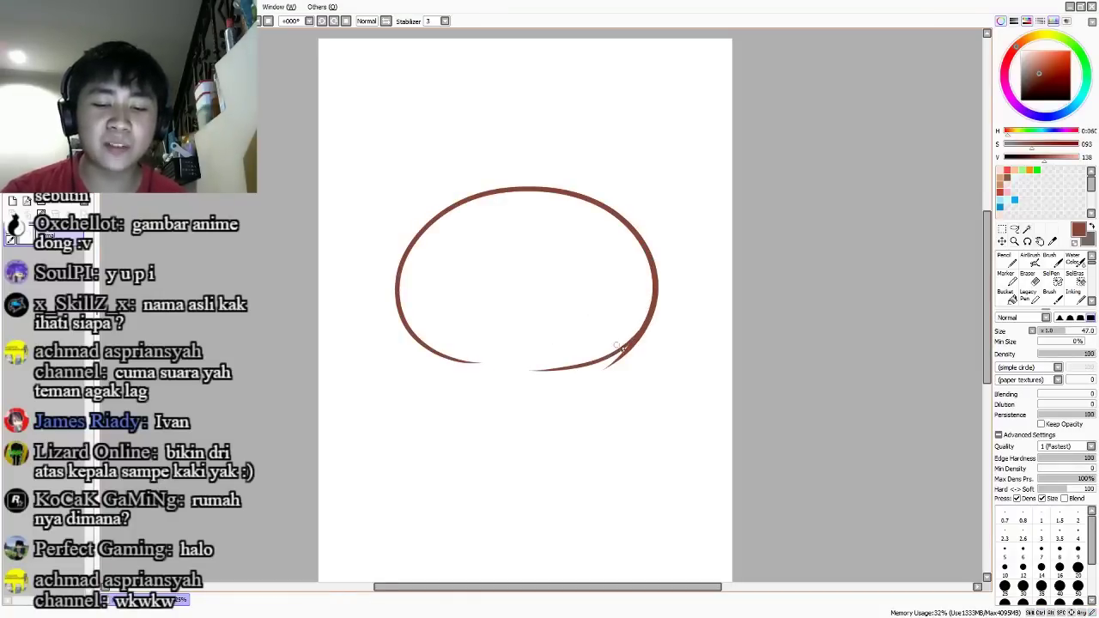
key("e")
mouse_move(604, 375)
left_mouse_down()
mouse_move(663, 332)
mouse_move(618, 366)
mouse_move(663, 319)
mouse_move(660, 340)
mouse_move(624, 317)
mouse_move(624, 355)
left_mouse_up()
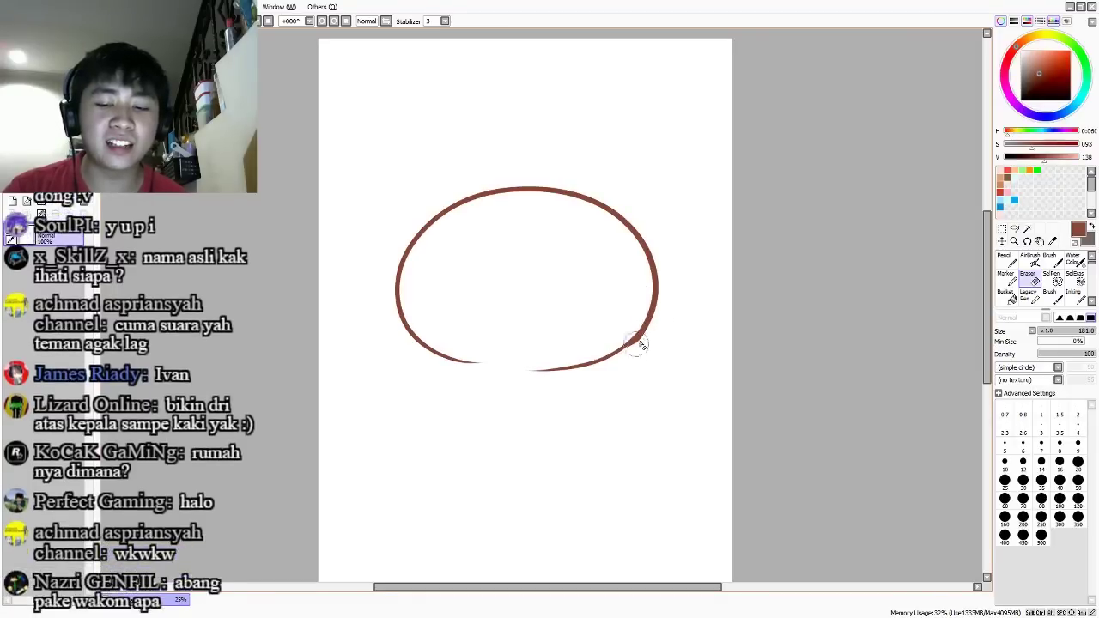
key("n")
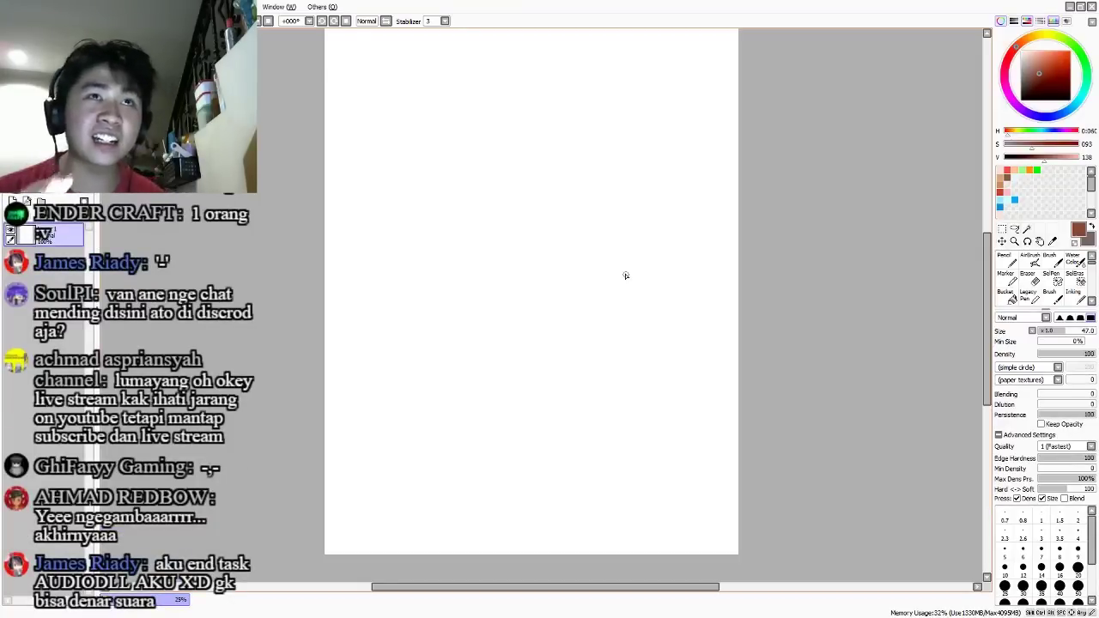
mouse_move(611, 192)
left_mouse_down()
mouse_move(539, 441)
mouse_move(661, 245)
mouse_move(420, 343)
mouse_move(606, 211)
left_mouse_up()
key("ctrl+z")
key("ctrl+z")
mouse_move(588, 173)
left_mouse_down()
mouse_move(424, 214)
mouse_move(627, 236)
left_mouse_up()
key("ctrl+z")
mouse_move(515, 175)
left_mouse_down()
mouse_move(593, 445)
mouse_move(570, 208)
left_mouse_up()
key("ctrl+z")
mouse_move(478, 164)
left_mouse_down()
mouse_move(398, 307)
mouse_move(540, 167)
mouse_move(488, 169)
mouse_move(632, 183)
left_mouse_up()
key("ctrl+z")
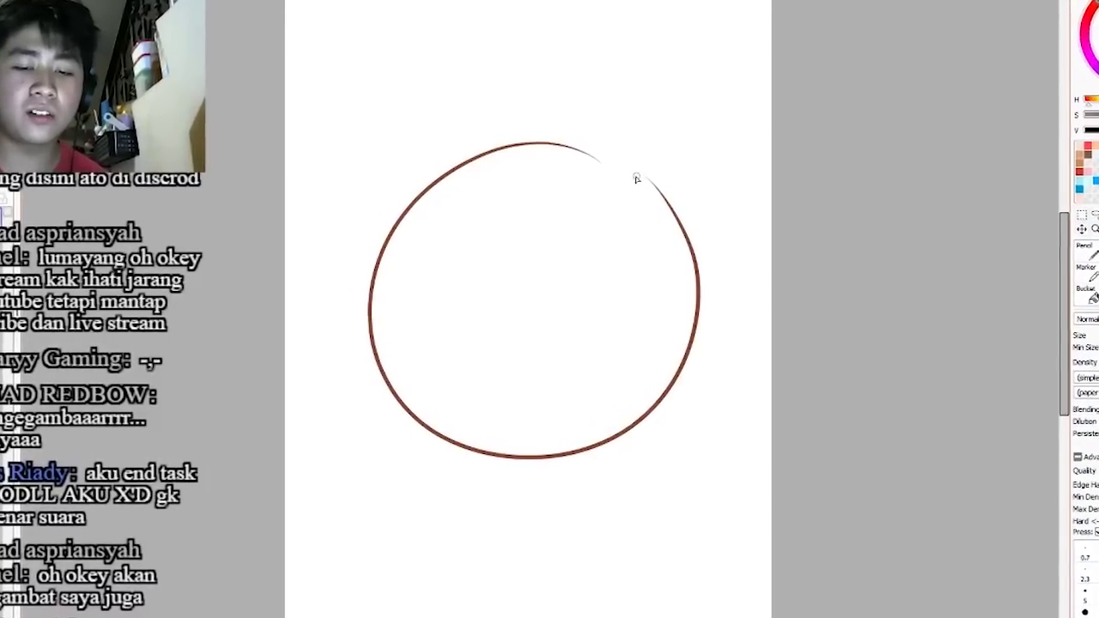
- Try to close the gap in the circle's upper-right edge and check the shape in a mirrored view
left_click_drag(643, 172, 592, 153)
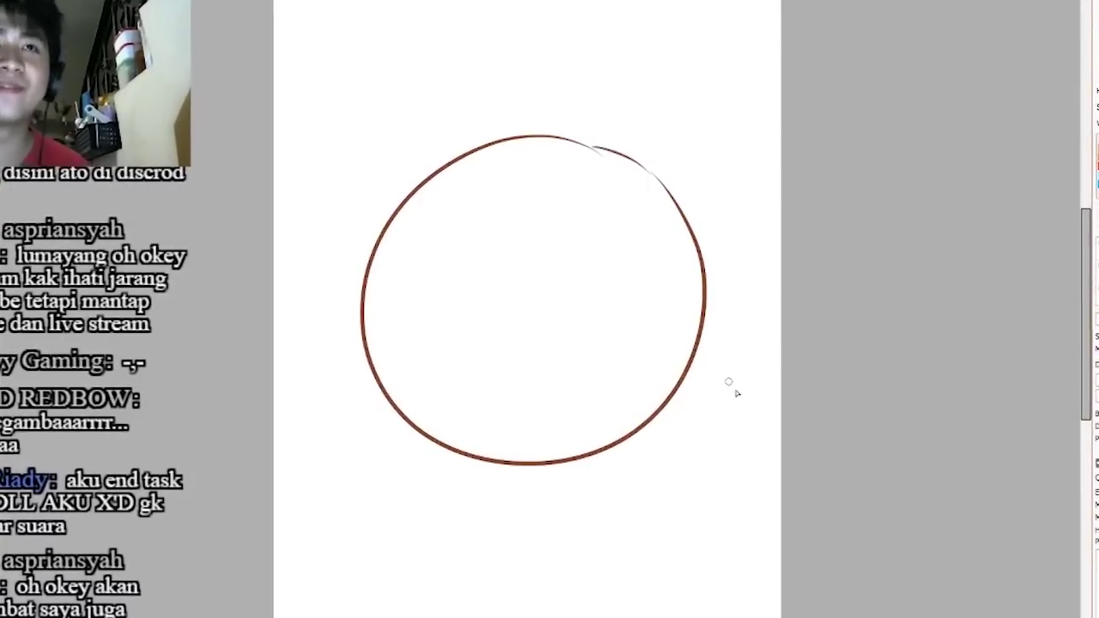
left_click_drag(702, 359, 688, 368)
key("h")
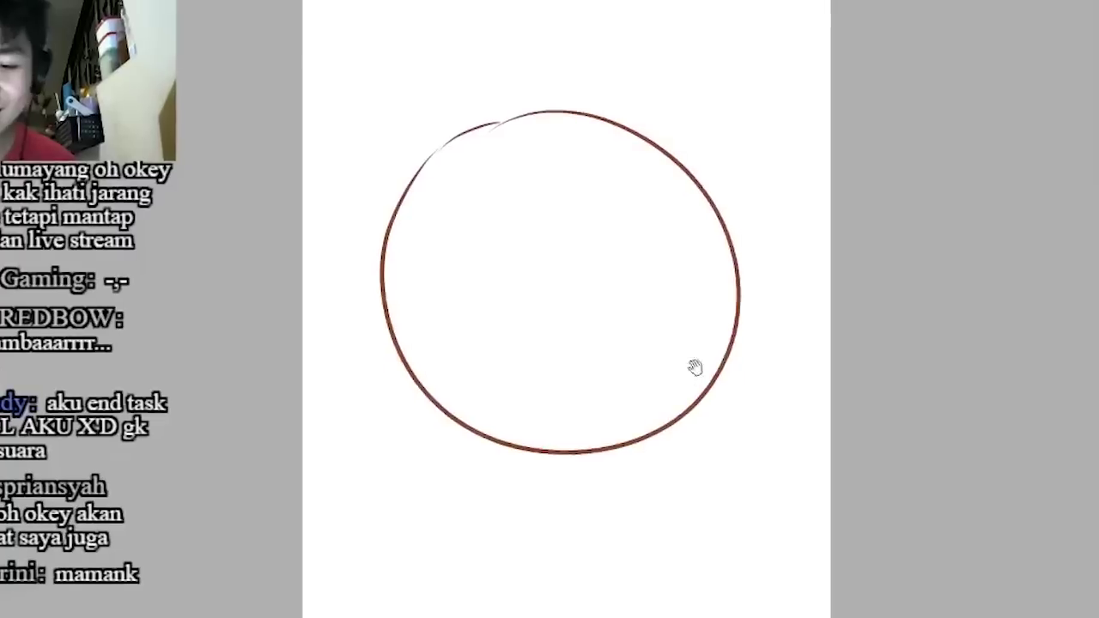
key("ctrl+z")
key("ctrl+z")
mouse_move(666, 135)
left_mouse_down()
mouse_move(481, 441)
mouse_move(673, 153)
mouse_move(567, 446)
mouse_move(676, 157)
mouse_move(468, 451)
left_mouse_up()
key("ctrl+z")
key("ctrl+z")
key("ctrl+z")
mouse_move(677, 140)
left_mouse_down()
mouse_move(597, 89)
mouse_move(477, 429)
left_mouse_up()
key("ctrl+z")
left_click_drag(681, 133, 466, 488)
key("ctrl+z")
mouse_move(638, 135)
left_mouse_down()
mouse_move(538, 461)
mouse_move(672, 204)
left_mouse_up()
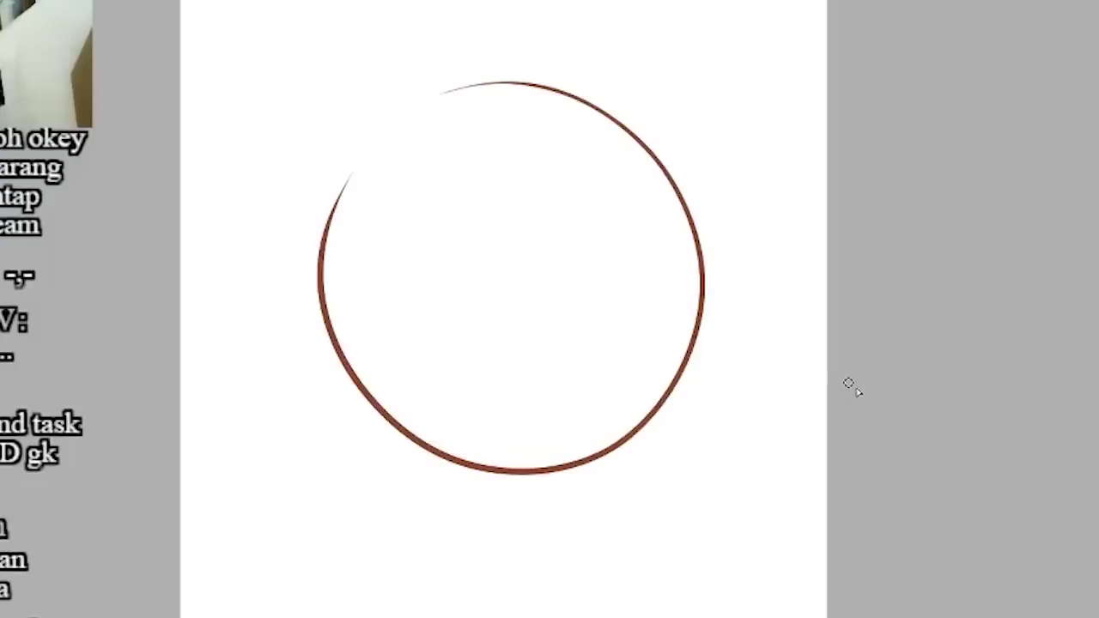
key("ctrl+z")
mouse_move(599, 132)
left_mouse_down()
mouse_move(361, 150)
mouse_move(587, 119)
mouse_move(419, 95)
mouse_move(637, 151)
mouse_move(593, 101)
left_mouse_up()
key("ctrl+z")
key("ctrl+z")
mouse_move(644, 132)
left_mouse_down()
mouse_move(570, 106)
mouse_move(698, 333)
mouse_move(646, 154)
left_mouse_up()
key("ctrl+z")
left_click_drag(553, 103, 673, 446)
key("ctrl+z")
left_click_drag(571, 108, 543, 382)
key("ctrl+z")
mouse_move(577, 94)
left_mouse_down()
mouse_move(576, 455)
mouse_move(667, 140)
left_mouse_up()
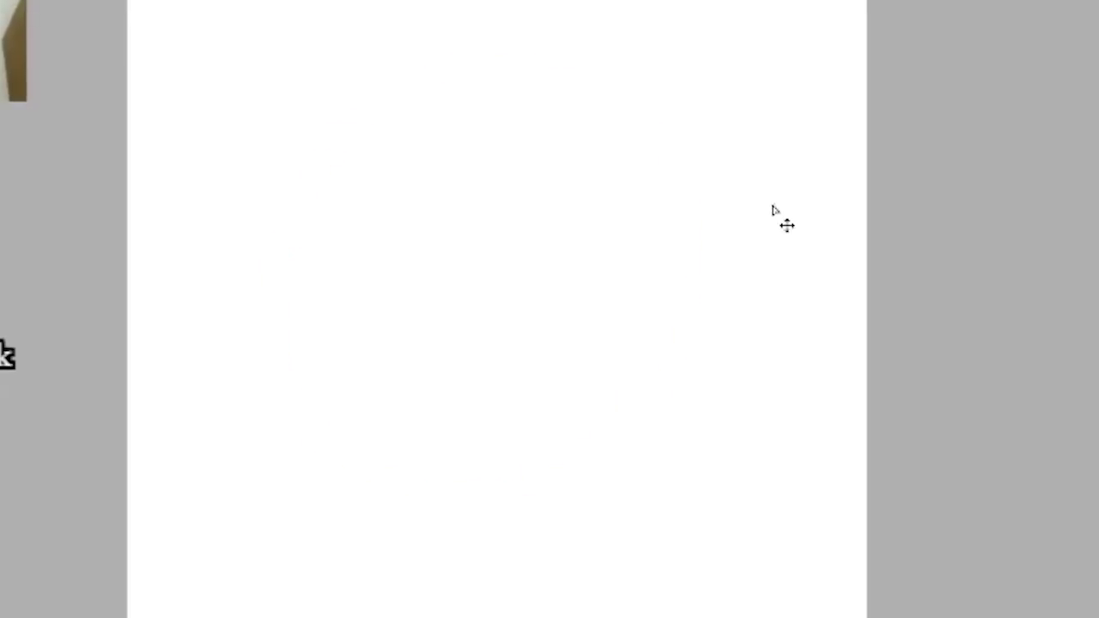
- Draw a large brown freehand circle in the middle of the canvas as the base of the head
mouse_move(613, 91)
left_mouse_down()
mouse_move(506, 66)
mouse_move(672, 267)
left_mouse_up()
key("ctrl+z")
mouse_move(624, 120)
left_mouse_down()
mouse_move(517, 79)
mouse_move(689, 196)
left_mouse_up()
key("ctrl+z")
left_click_drag(650, 133, 461, 88)
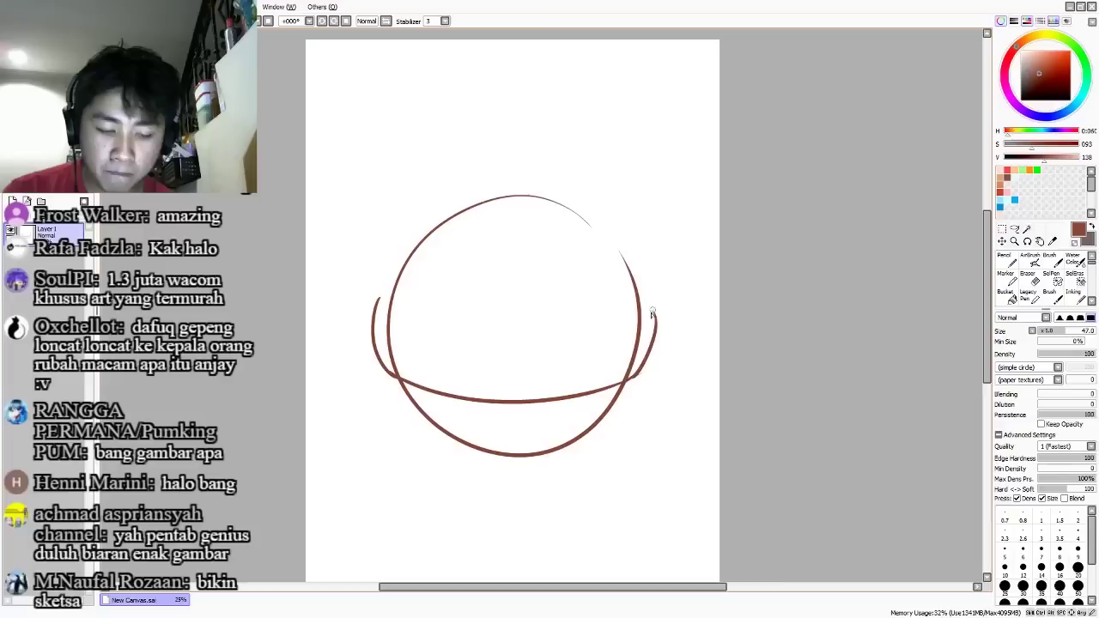
- Draw curved side lines joining both cheek curves to the top of the head circle
key("h")
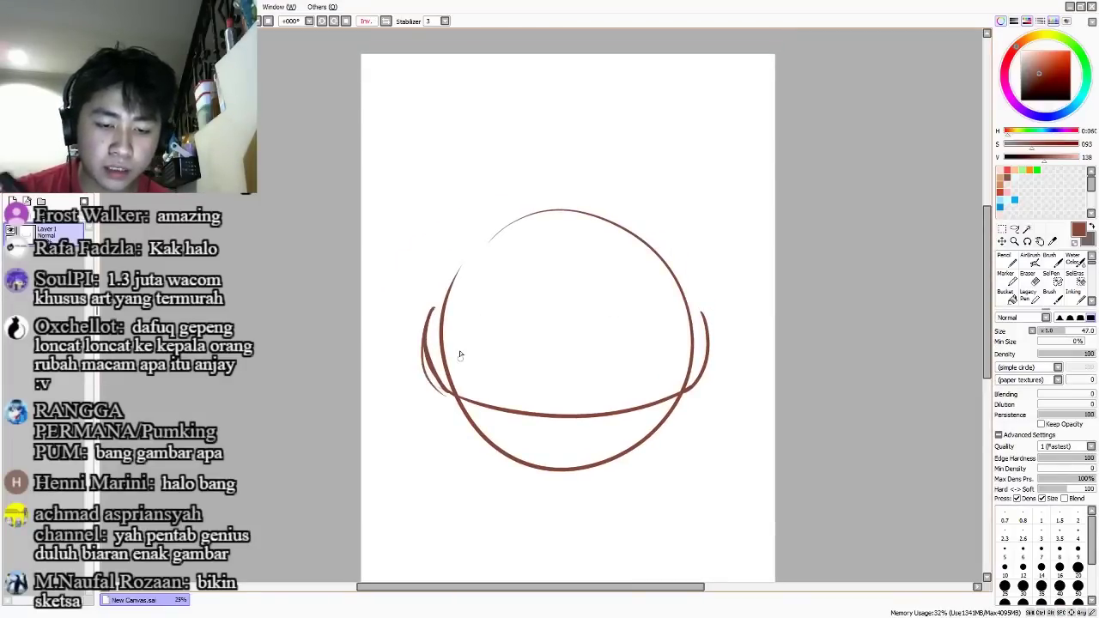
key("h")
left_click_drag(399, 328, 497, 240)
left_click_drag(396, 326, 473, 237)
key("ctrl+z")
left_click_drag(399, 332, 482, 240)
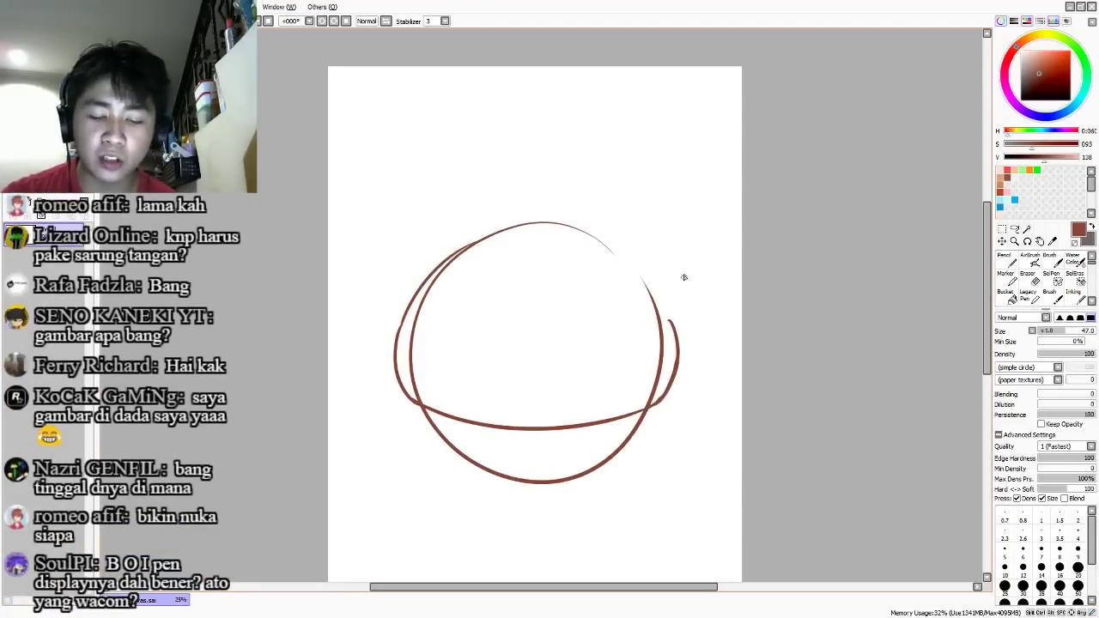
key("h")
left_click_drag(554, 210, 614, 157)
- Erase the original circle's leftover arcs inside and below the wide dome-shaped head outline
key("e")
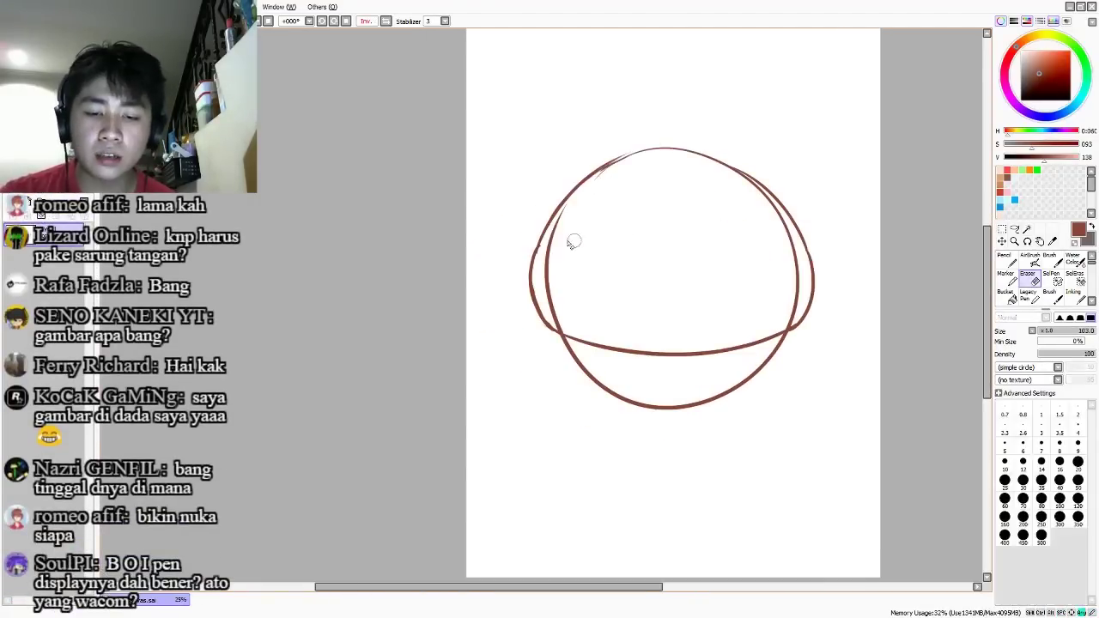
left_click_drag(566, 250, 552, 245)
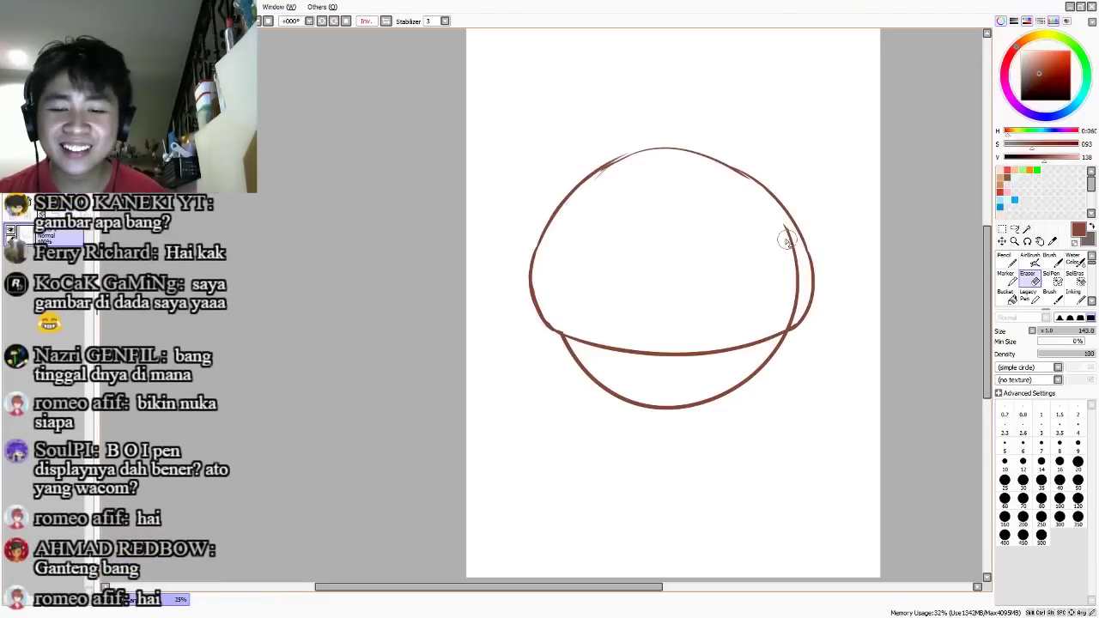
key("alt+Tab")
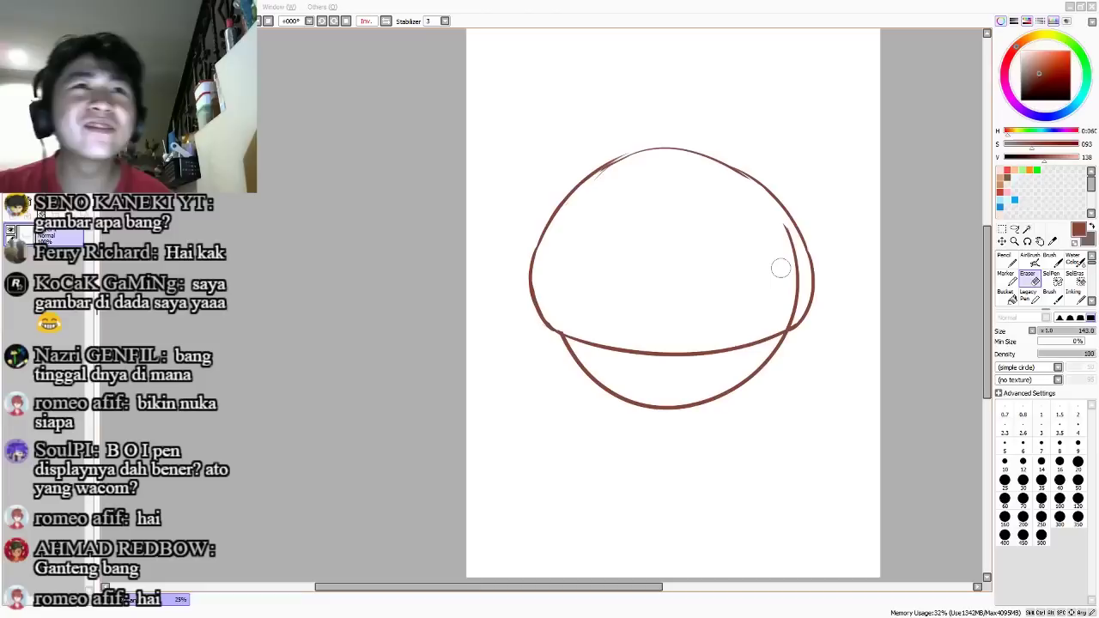
key("alt+Tab")
mouse_move(776, 219)
left_mouse_down()
mouse_move(794, 284)
mouse_move(786, 324)
left_mouse_up()
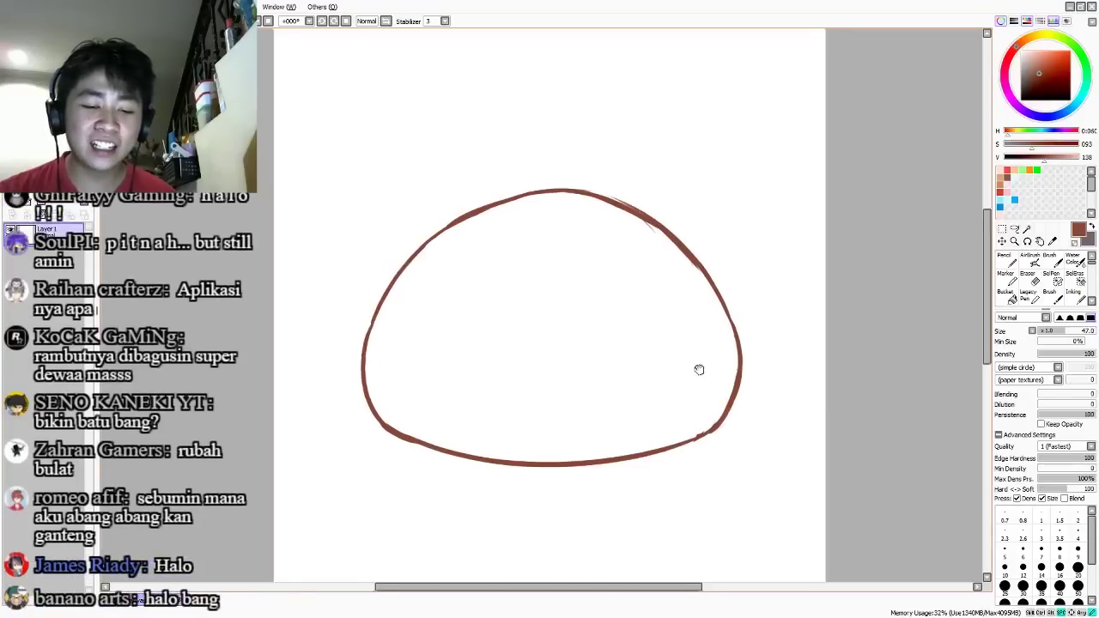
- Draw two round eyes of equal size, one on each side of the face
left_click_drag(699, 370, 714, 379)
mouse_move(443, 323)
left_mouse_down()
mouse_move(461, 390)
mouse_move(479, 384)
mouse_move(477, 371)
left_mouse_up()
key("ctrl+z")
key("ctrl+z")
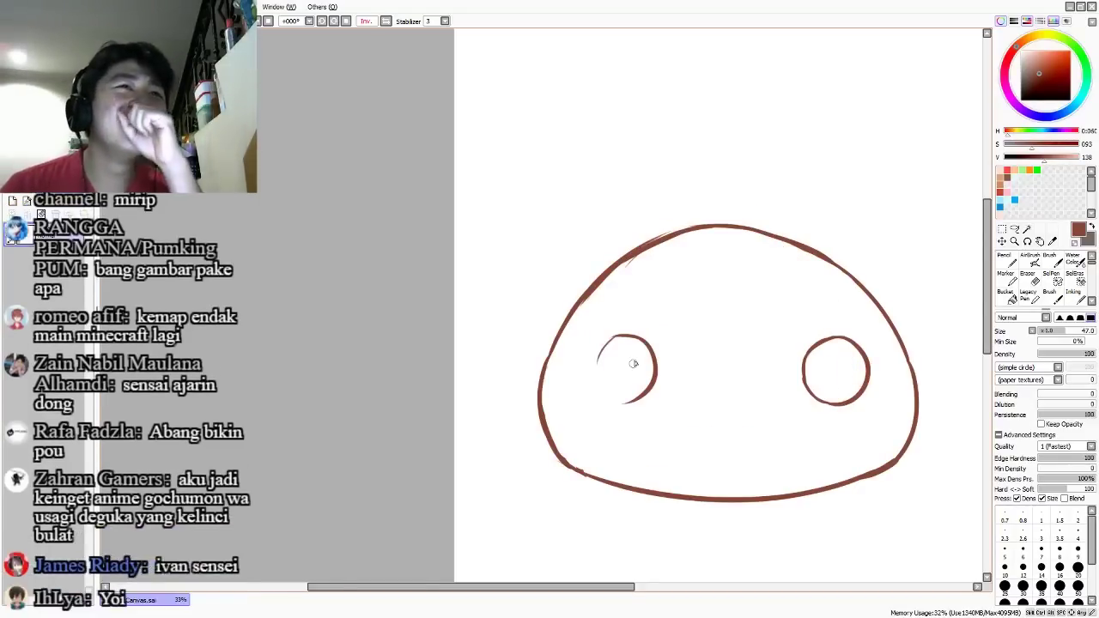
left_click_drag(633, 363, 667, 314)
left_click_drag(641, 290, 637, 344)
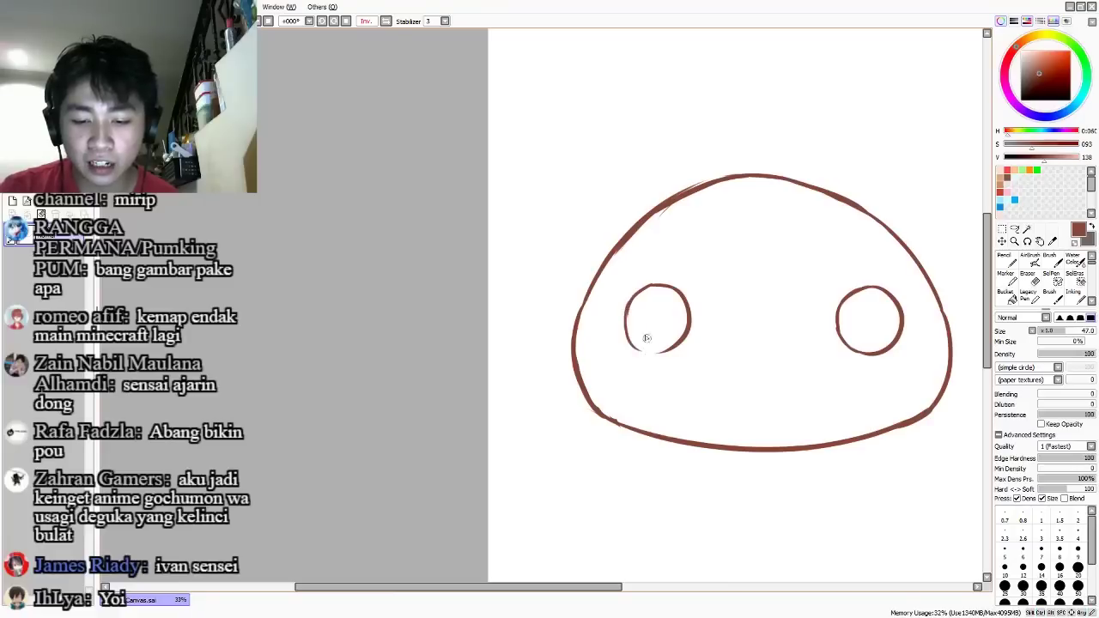
- Erase the rough stroke overlaps along the head outline, including its lower corner
key("h")
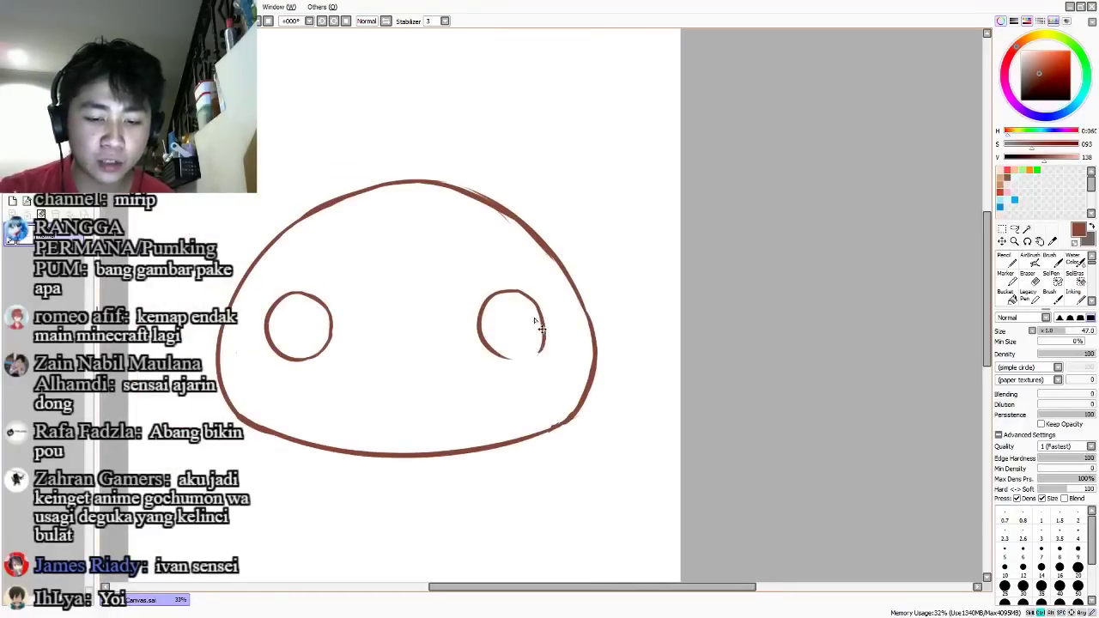
key("e")
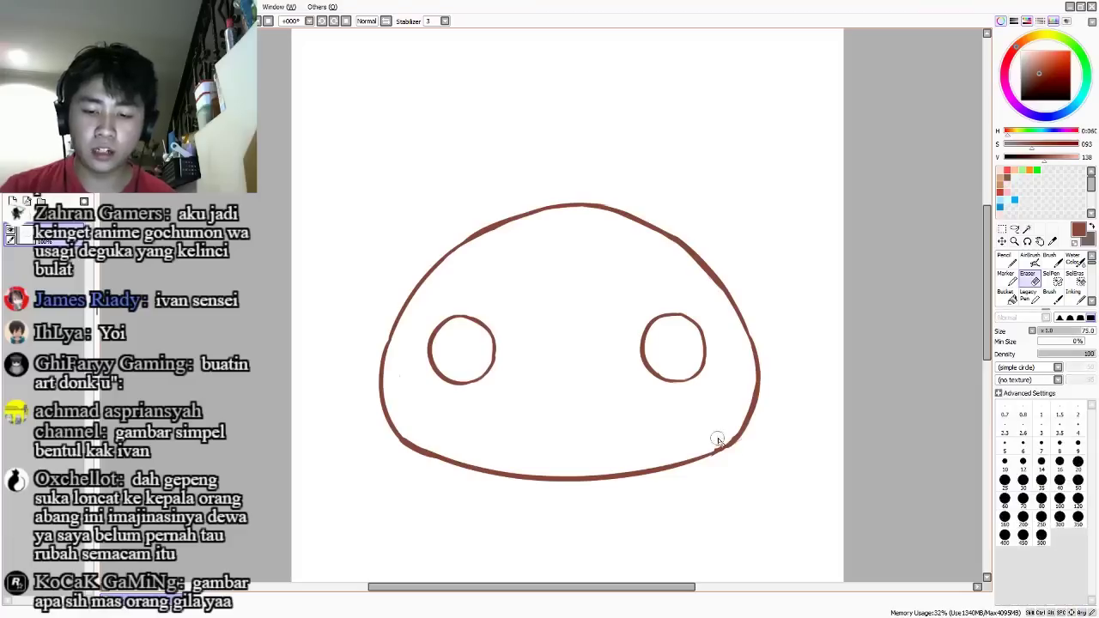
left_click_drag(723, 438, 775, 393)
- Draw a small w-shaped mouth centered between the eyes and slightly below them
key("n")
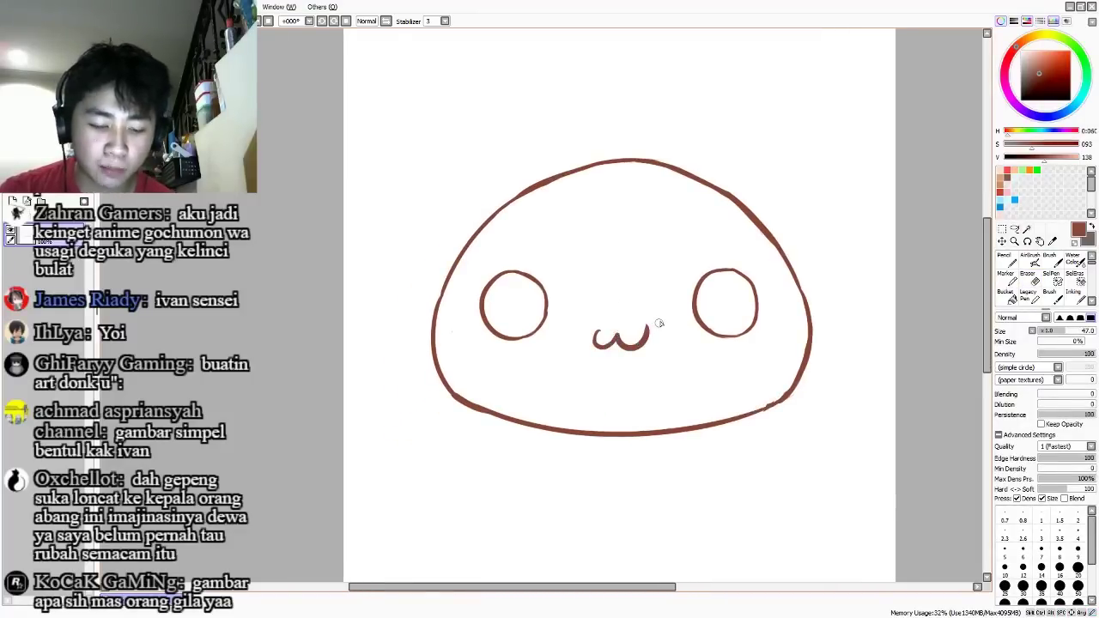
key("ctrl+z")
mouse_move(613, 340)
left_mouse_down()
mouse_move(650, 330)
mouse_move(612, 297)
left_mouse_up()
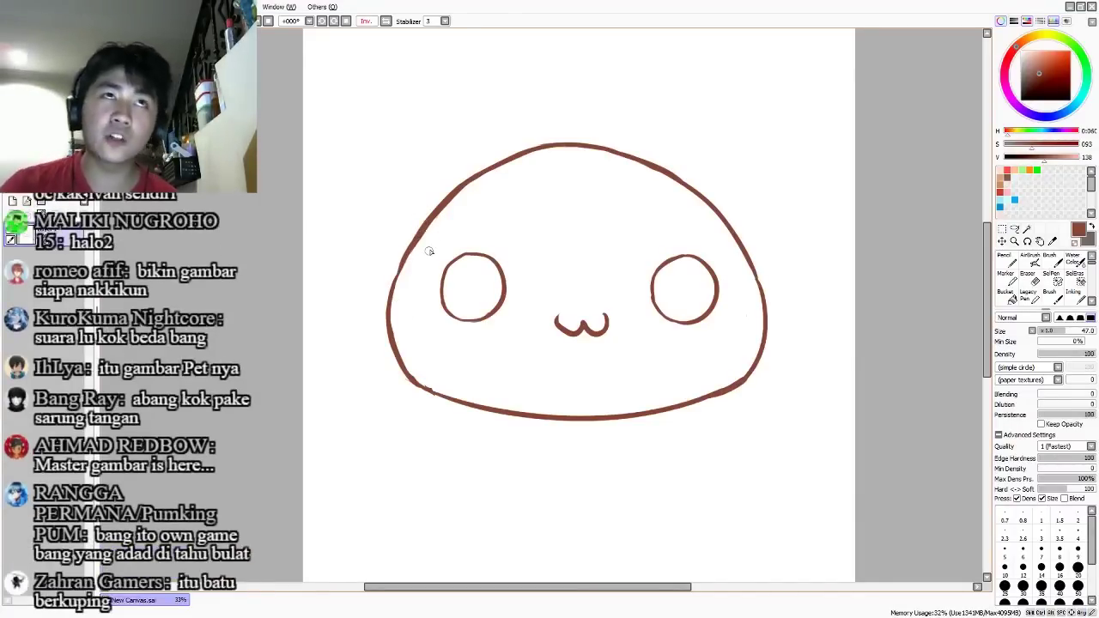
left_click_drag(695, 263, 711, 288)
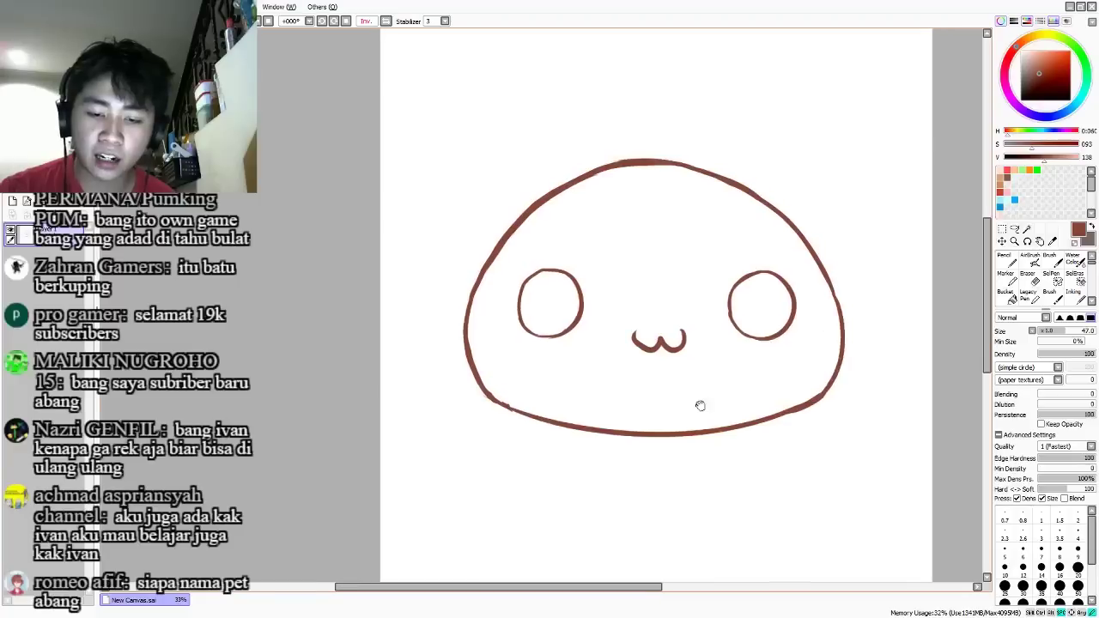
left_click_drag(699, 404, 702, 413)
left_click_drag(760, 248, 679, 289)
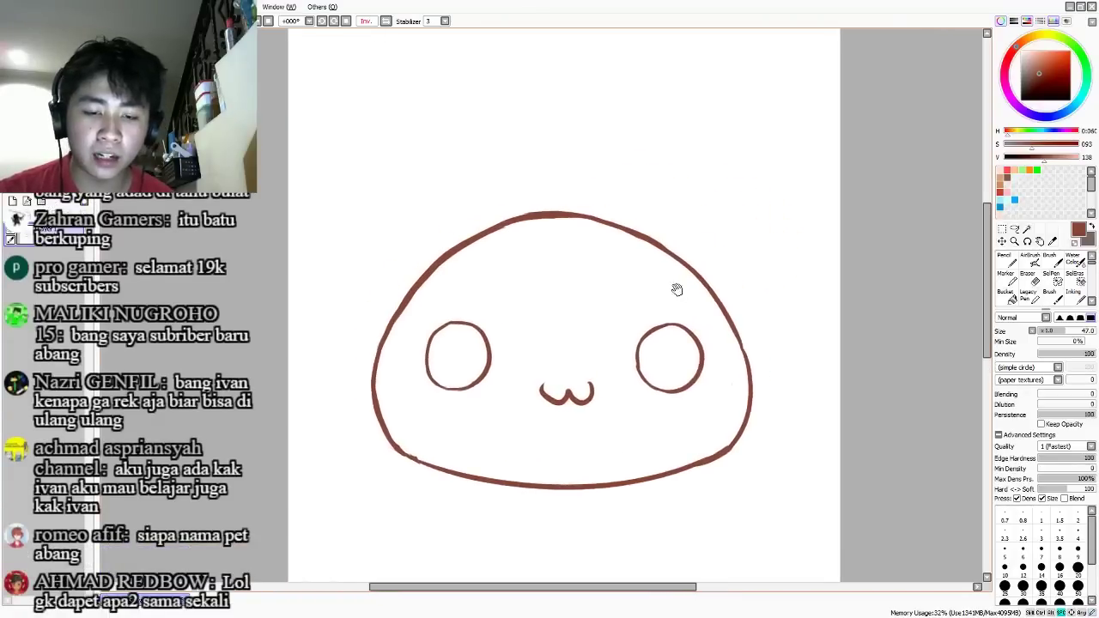
left_click_drag(498, 232, 430, 138)
key("ctrl+z")
mouse_move(488, 230)
left_mouse_down()
mouse_move(397, 157)
mouse_move(430, 215)
left_mouse_up()
key("ctrl+z")
key("ctrl+z")
mouse_move(493, 230)
left_mouse_down()
mouse_move(393, 139)
mouse_move(410, 290)
left_mouse_up()
key("ctrl+z")
left_click_drag(401, 161, 414, 283)
key("ctrl+z")
left_click_drag(401, 161, 415, 281)
key("ctrl+z")
key("ctrl+z")
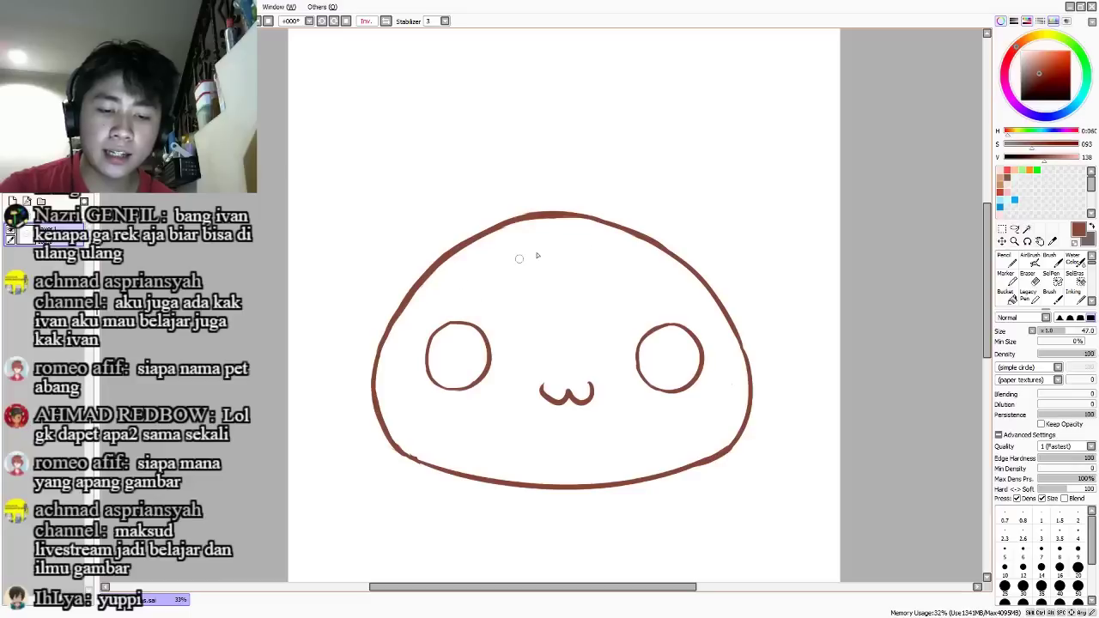
mouse_move(400, 225)
left_mouse_down()
mouse_move(403, 403)
mouse_move(480, 219)
left_mouse_up()
key("ctrl+z")
mouse_move(721, 213)
left_mouse_down()
mouse_move(666, 343)
mouse_move(694, 162)
left_mouse_up()
key("ctrl+z")
- Try a pair of tall, pointed rabbit-like ears on top of the head
mouse_move(713, 389)
left_mouse_down()
mouse_move(664, 398)
mouse_move(718, 402)
left_mouse_up()
mouse_move(497, 243)
left_mouse_down()
mouse_move(494, 78)
mouse_move(451, 301)
left_mouse_up()
mouse_move(562, 245)
left_mouse_down()
mouse_move(667, 69)
mouse_move(654, 270)
left_mouse_up()
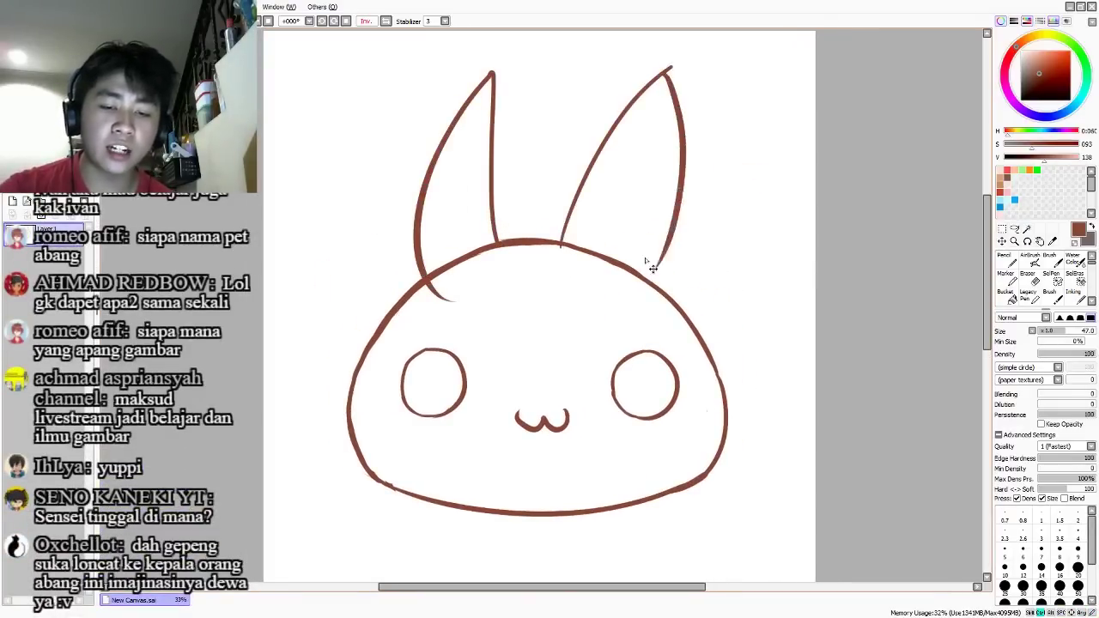
key("ctrl+z")
key("ctrl+z")
key("ctrl+z")
key("ctrl+z")
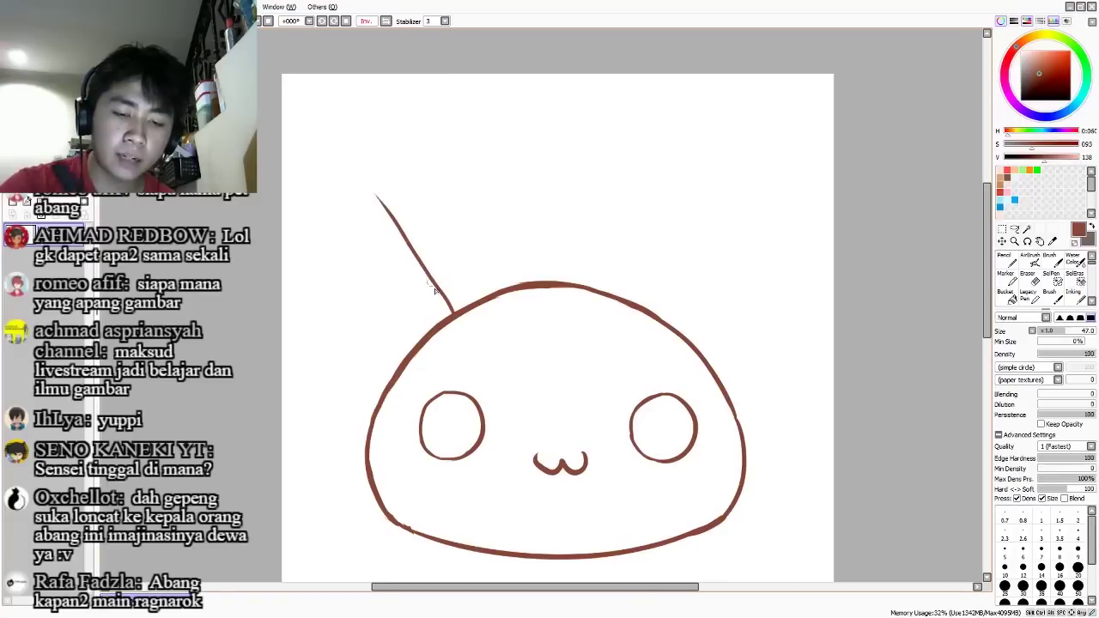
key("ctrl+z")
left_click_drag(452, 313, 381, 222)
key("ctrl+z")
mouse_move(450, 312)
left_mouse_down()
mouse_move(355, 208)
mouse_move(355, 326)
mouse_move(390, 373)
left_mouse_up()
key("ctrl+z")
key("ctrl+z")
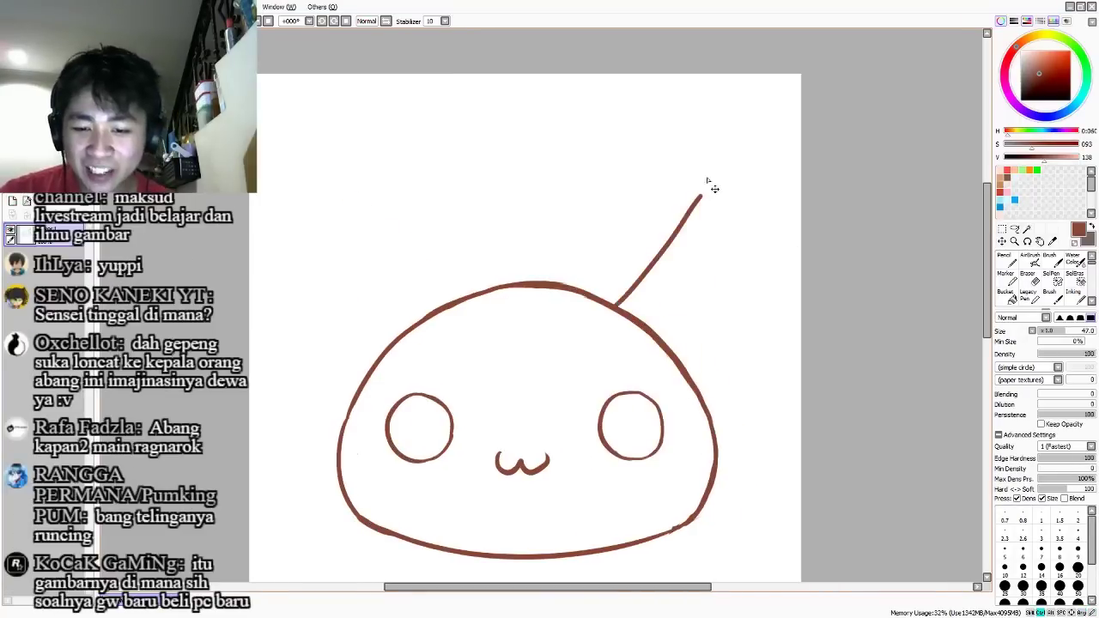
- Draw one pointed triangular ear slanting outward from the upper side of the head
key("ctrl+z")
left_click_drag(619, 307, 721, 206)
key("ctrl+z")
mouse_move(619, 306)
left_mouse_down()
mouse_move(728, 211)
mouse_move(632, 274)
mouse_move(743, 208)
mouse_move(682, 359)
left_mouse_up()
key("ctrl+z")
key("ctrl+z")
left_click_drag(732, 211, 681, 360)
key("ctrl+z")
left_click_drag(730, 210, 681, 360)
key("h")
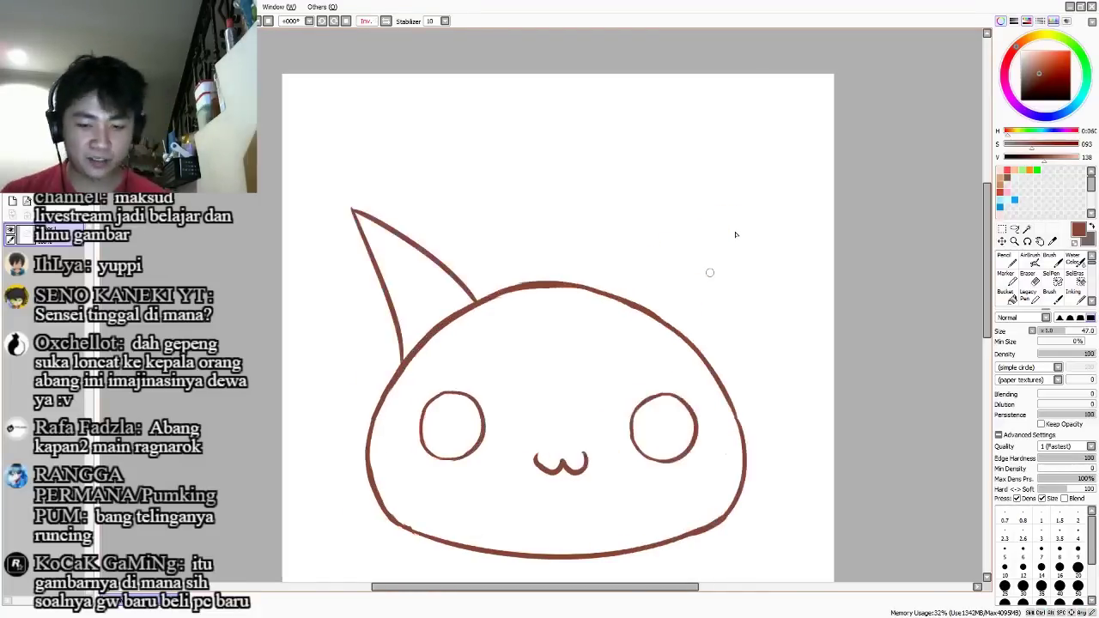
- Add a matching pointed ear on the opposite side of the head and clean up the ears' edges and tips
key("ctrl+z")
key("ctrl+z")
key("ctrl+y")
key("ctrl+y")
key("e")
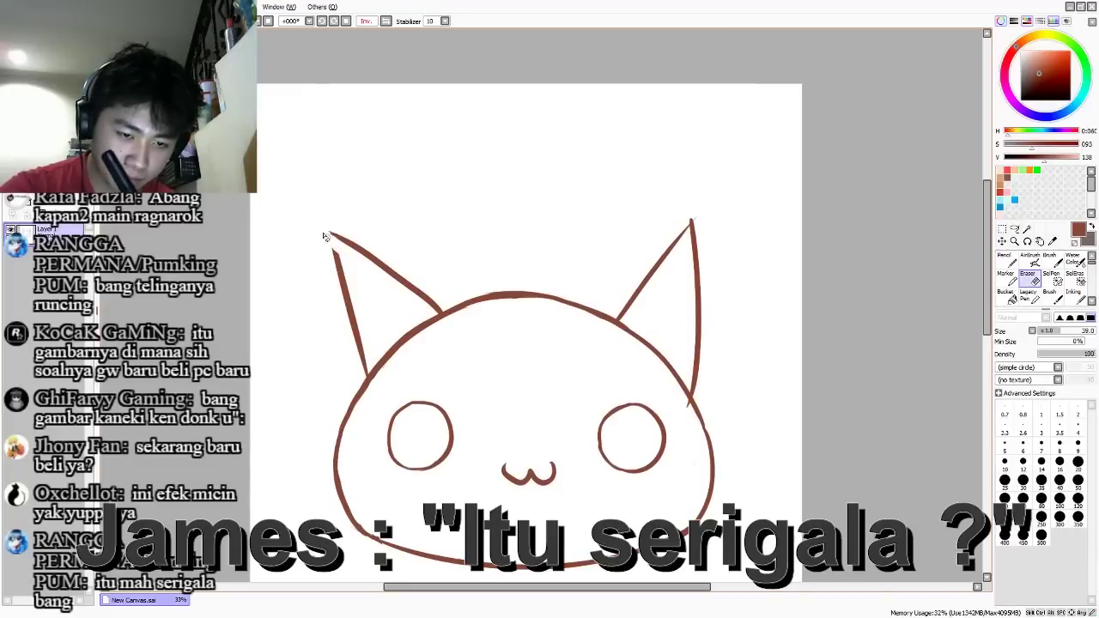
mouse_move(333, 242)
left_mouse_down()
mouse_move(365, 244)
mouse_move(350, 350)
mouse_move(360, 357)
left_mouse_up()
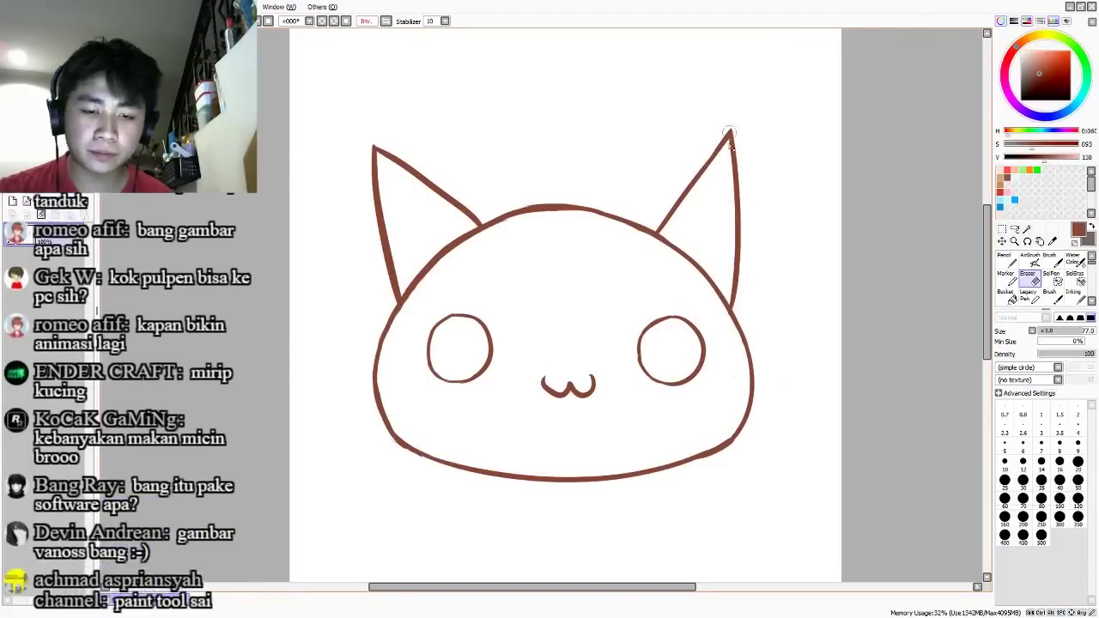
- Add wavy fur tufts along the outer edges of both ears and smooth the lower corners of the head outline
key("b")
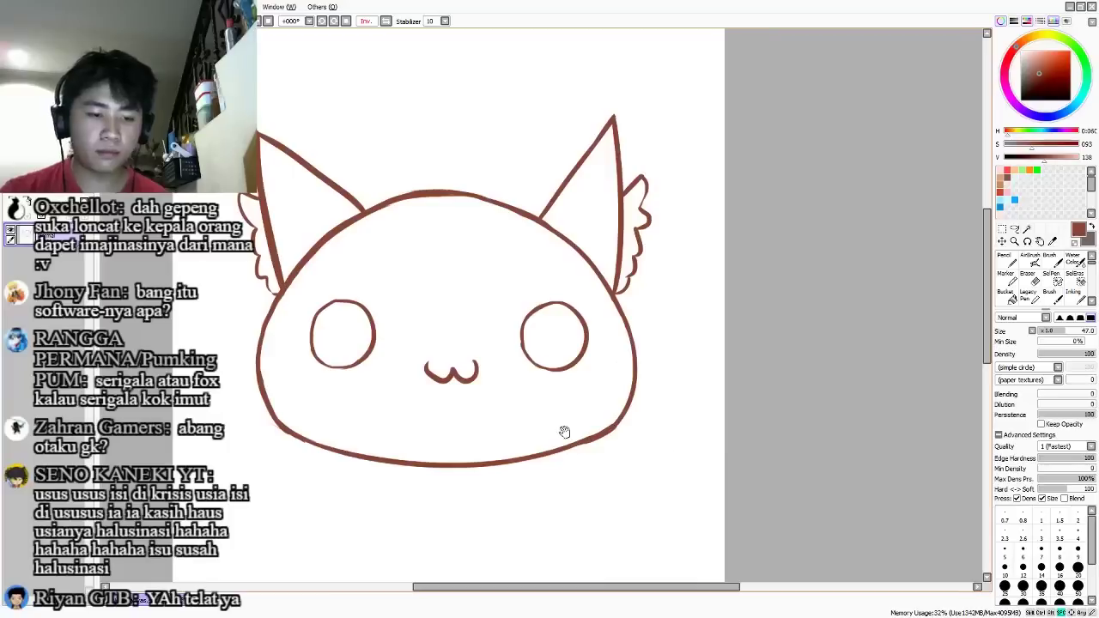
key("e")
mouse_move(305, 379)
left_mouse_down()
mouse_move(335, 454)
mouse_move(359, 460)
left_mouse_up()
key("b")
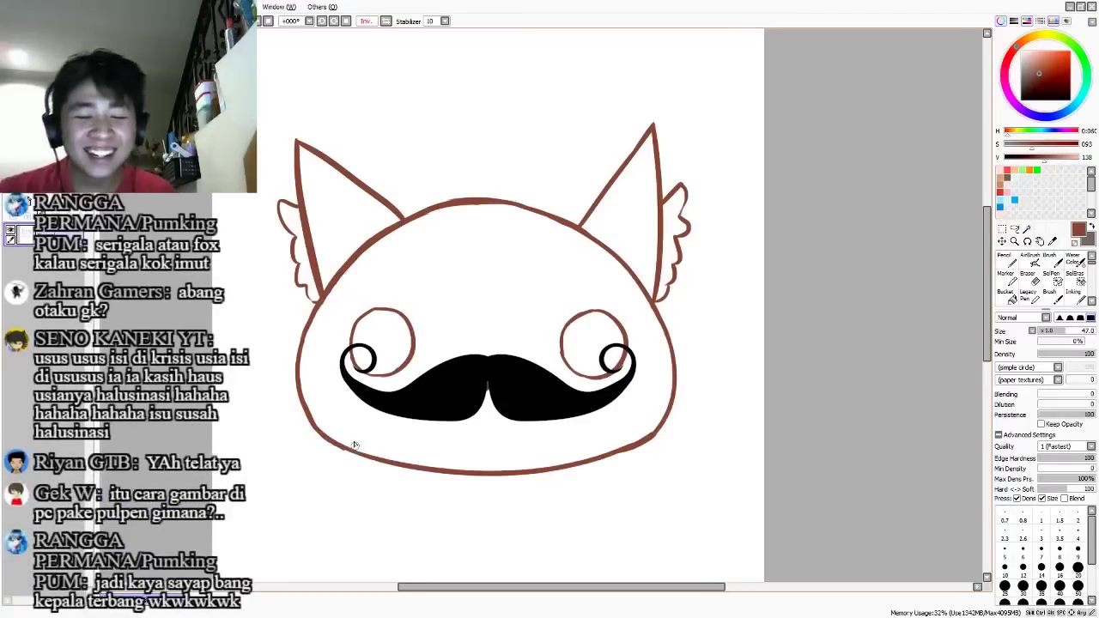
key("e")
key("b")
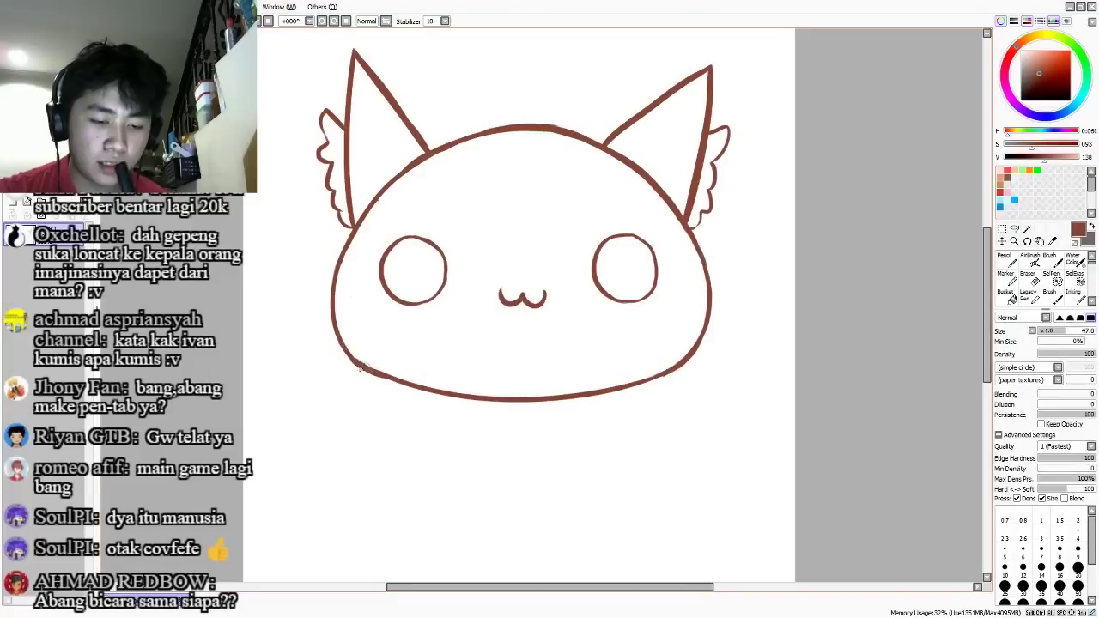
key("e")
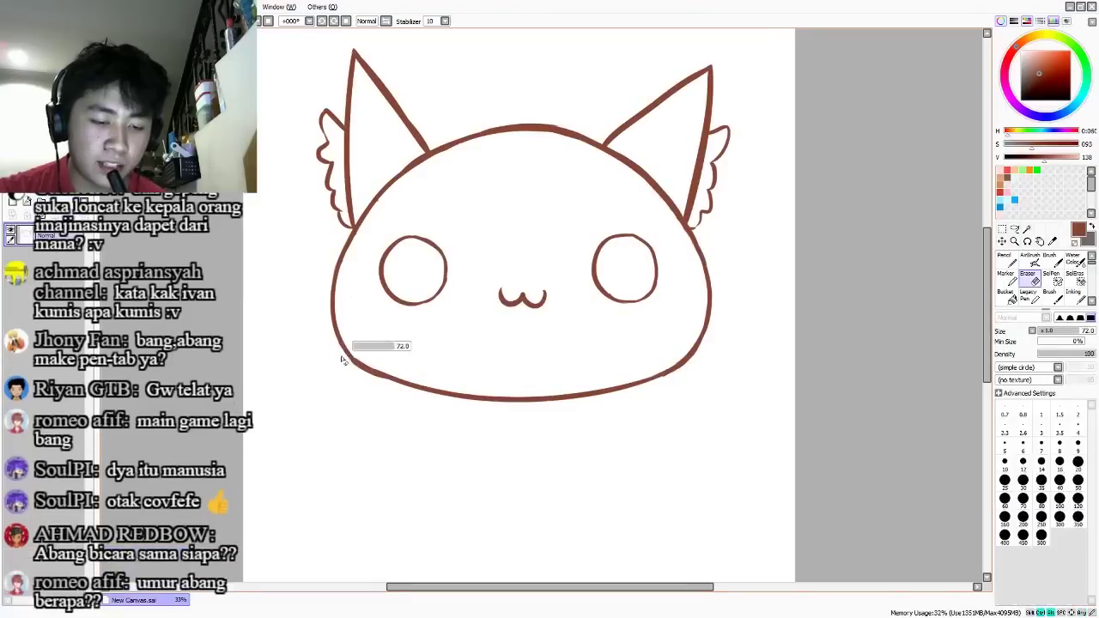
key("b")
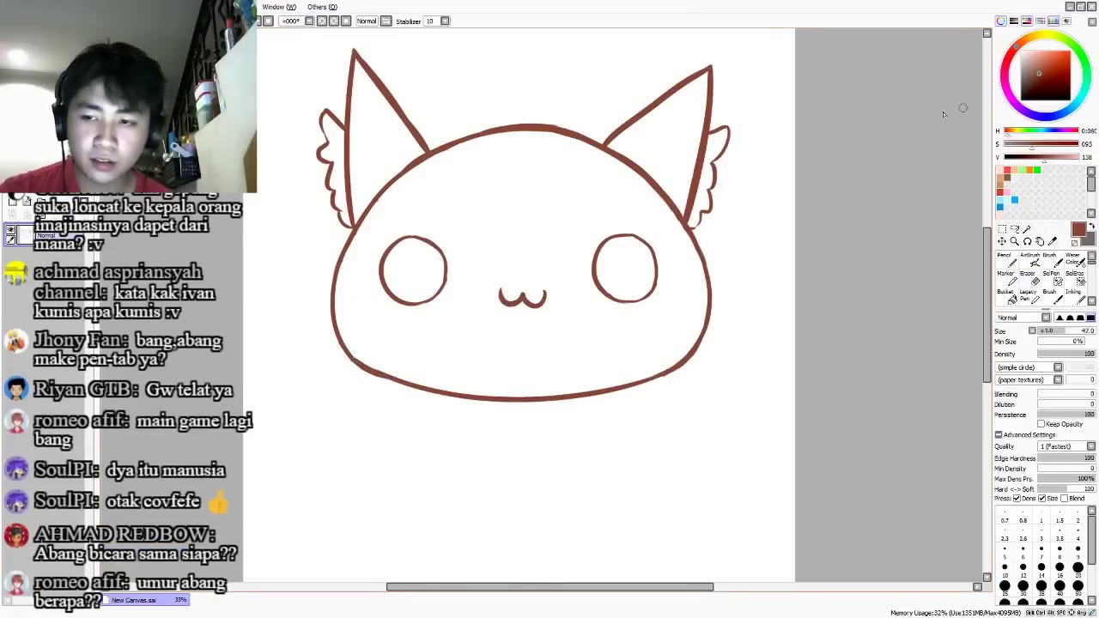
- Hand-letter the name "Yupi" in brown beside the head, just below the ear, and check the drawing mirrored
mouse_move(711, 224)
left_mouse_down()
mouse_move(727, 247)
mouse_move(733, 232)
mouse_move(757, 259)
left_mouse_up()
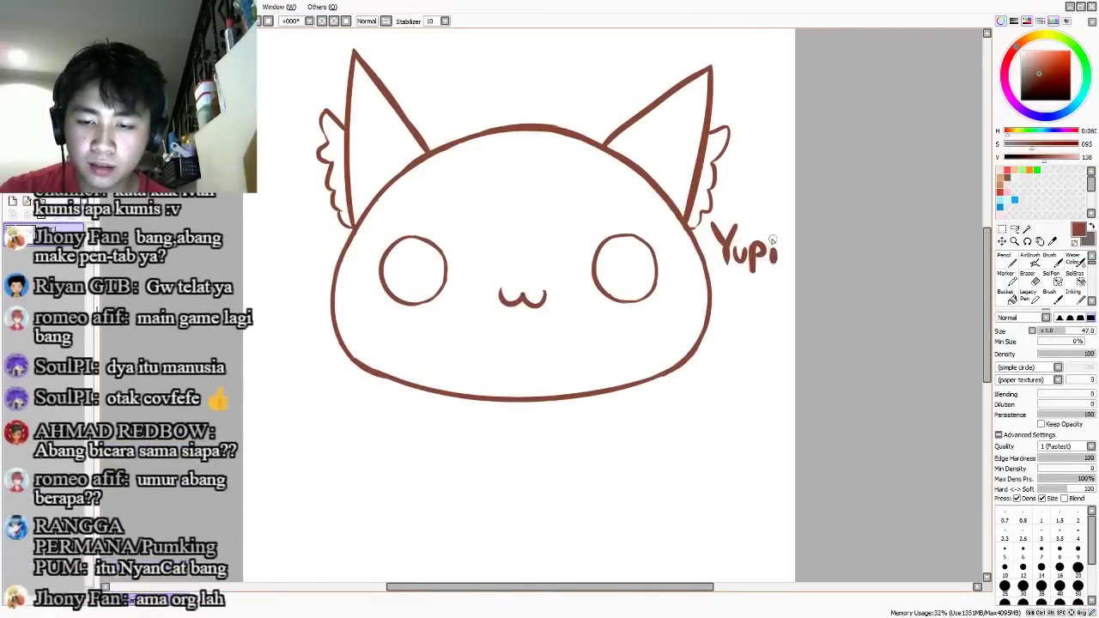
left_click(772, 239)
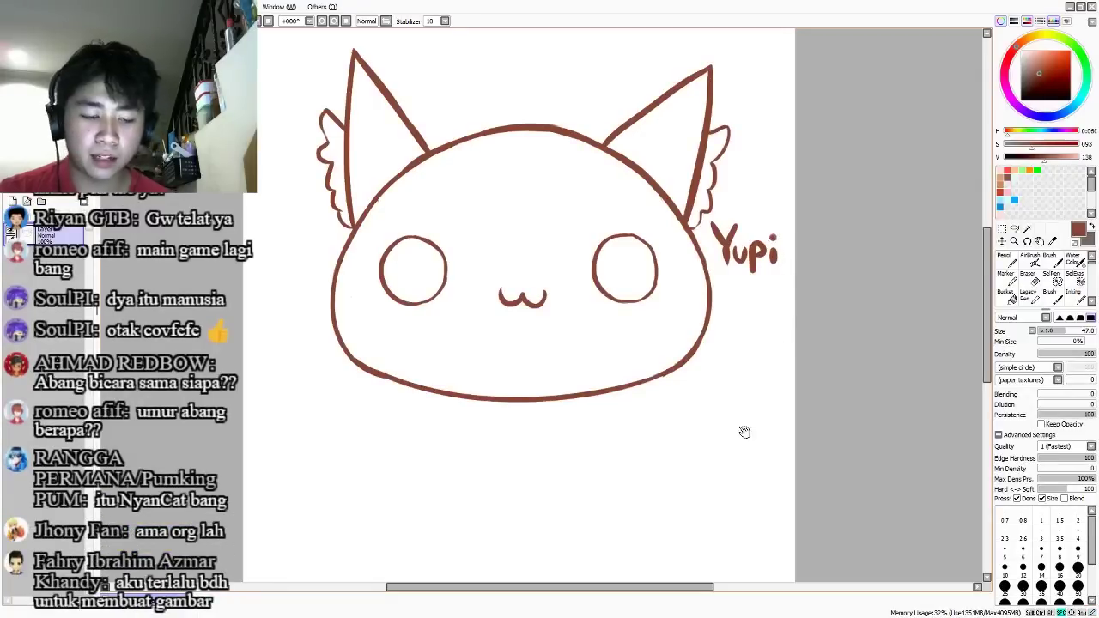
key("h")
key("h")
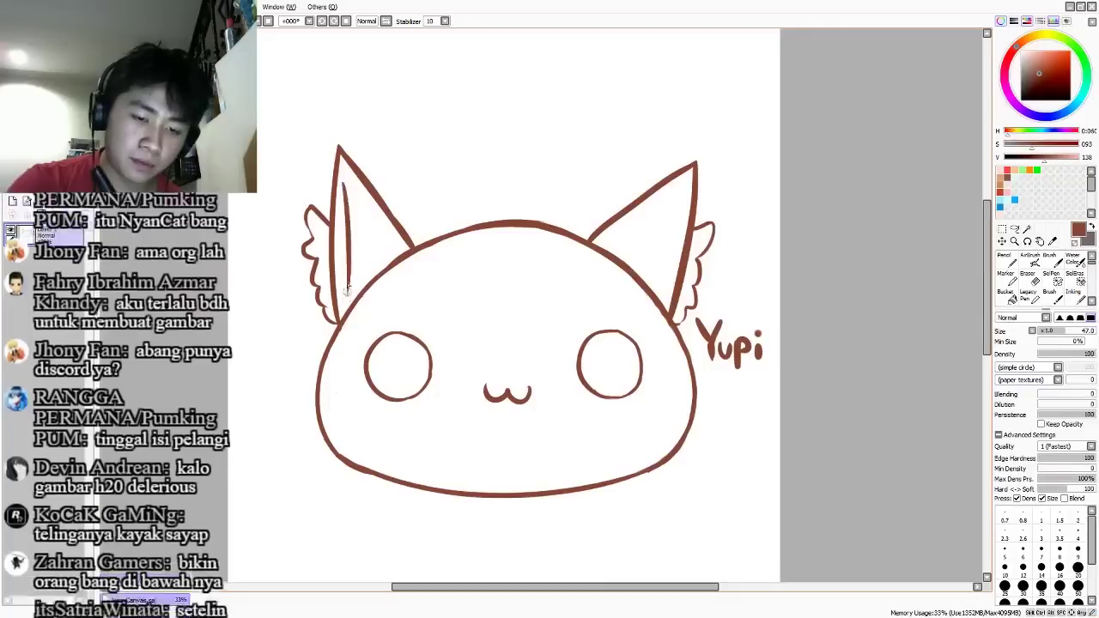
- Draw a slanted inner line inside each ear, running from near the tip down to the head outline
left_click_drag(345, 192, 349, 292)
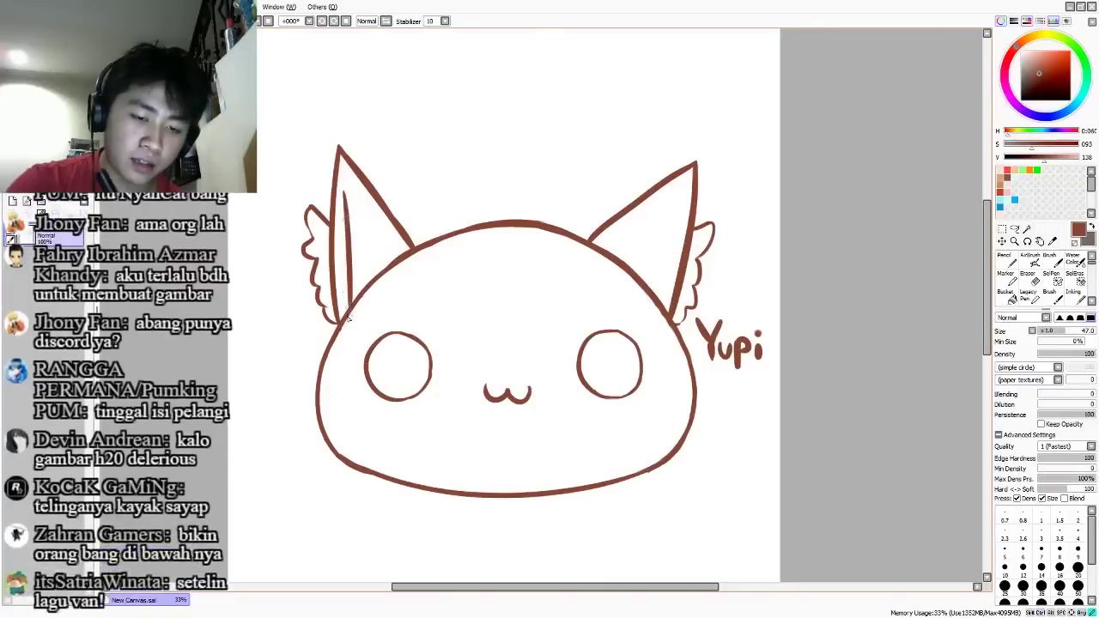
key("ctrl+z")
left_click_drag(341, 196, 351, 304)
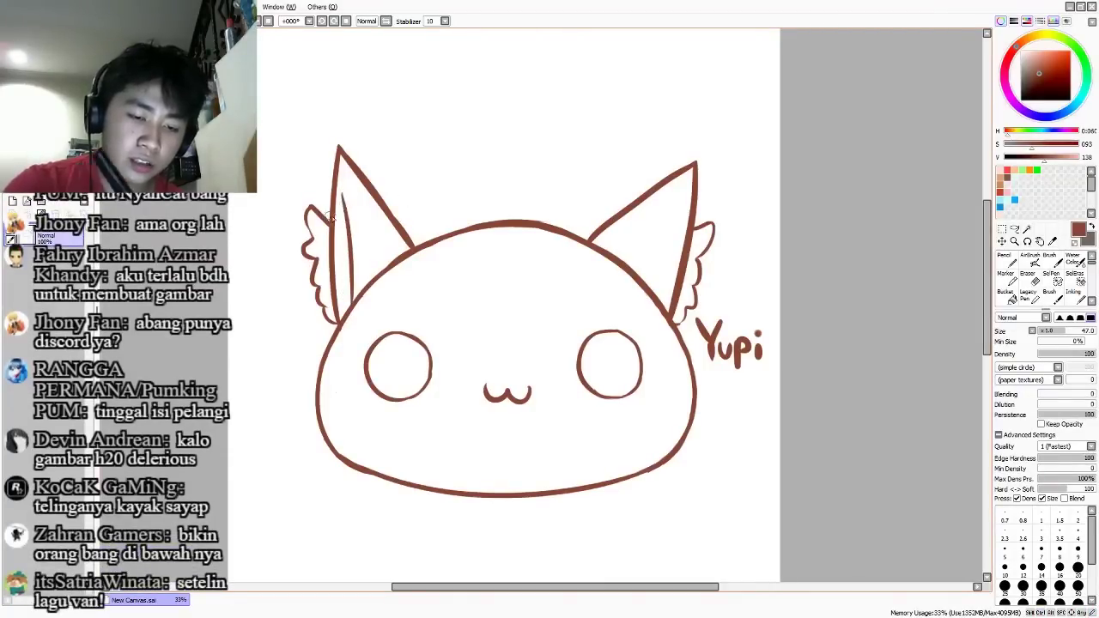
key("ctrl+z")
left_click_drag(679, 194, 655, 297)
key("ctrl+z")
key("h")
- Erase the outer ear edges behind the fur tufts and join the tufts to the inner-ear lines on both ears
key("e")
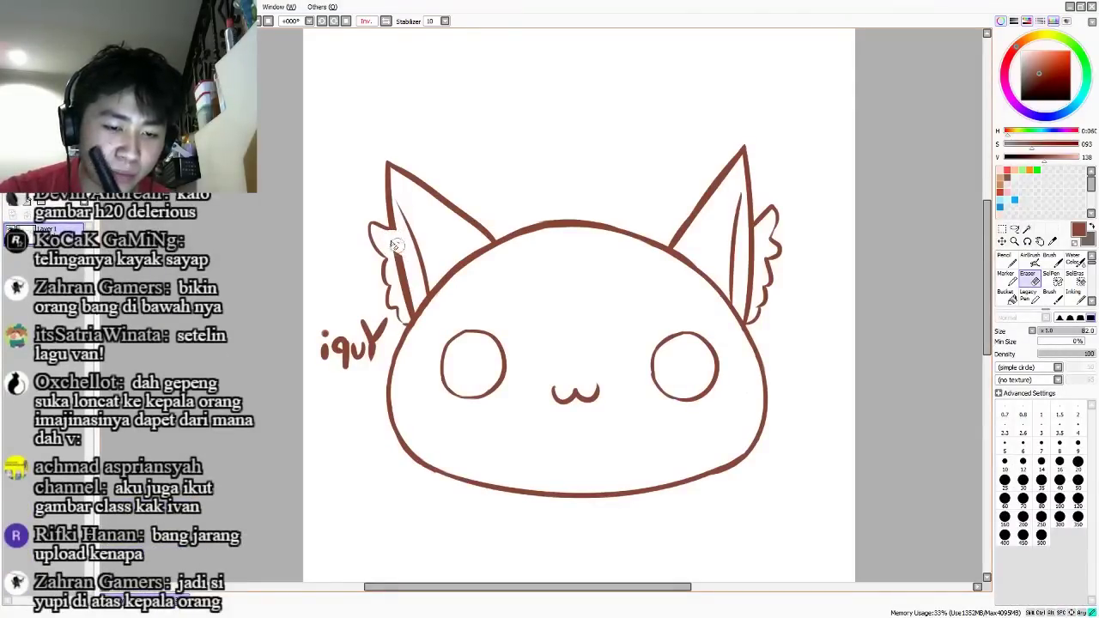
key("h")
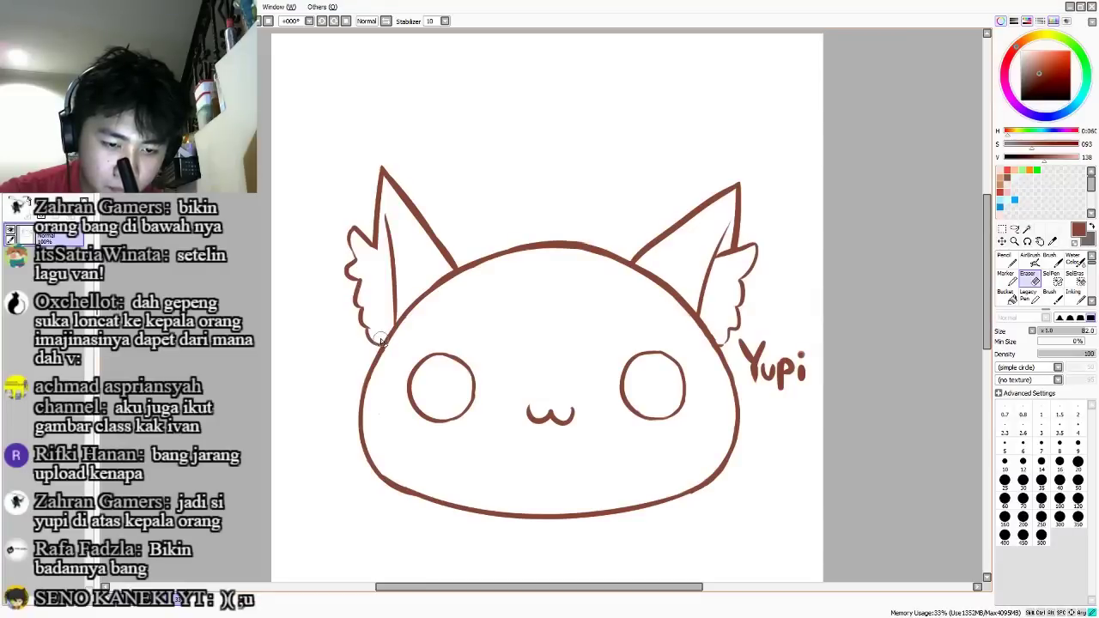
key("b")
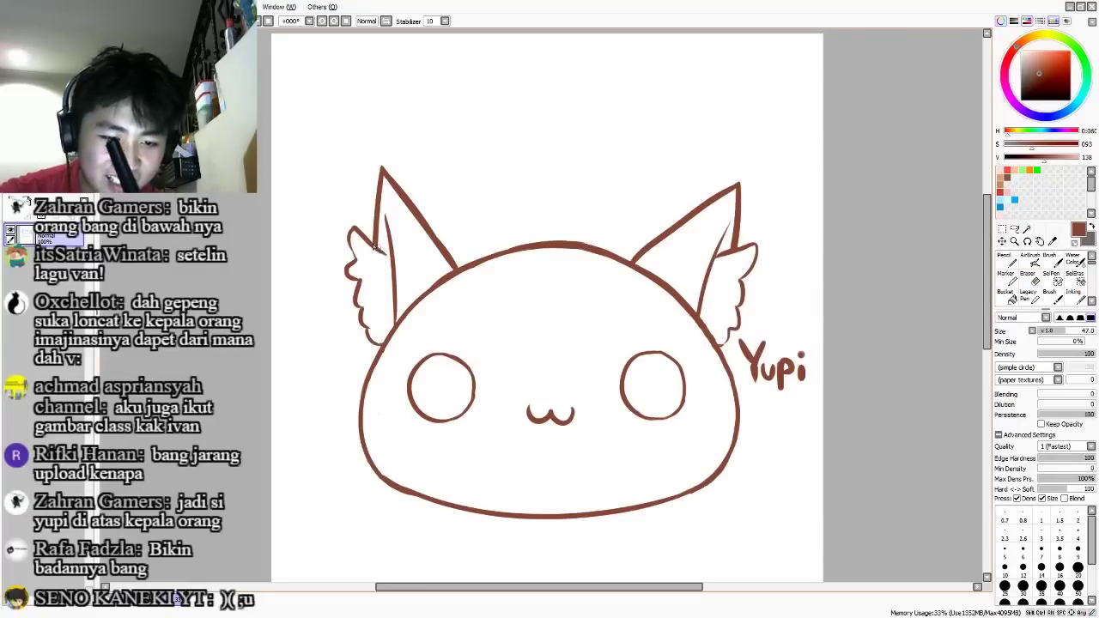
key("h")
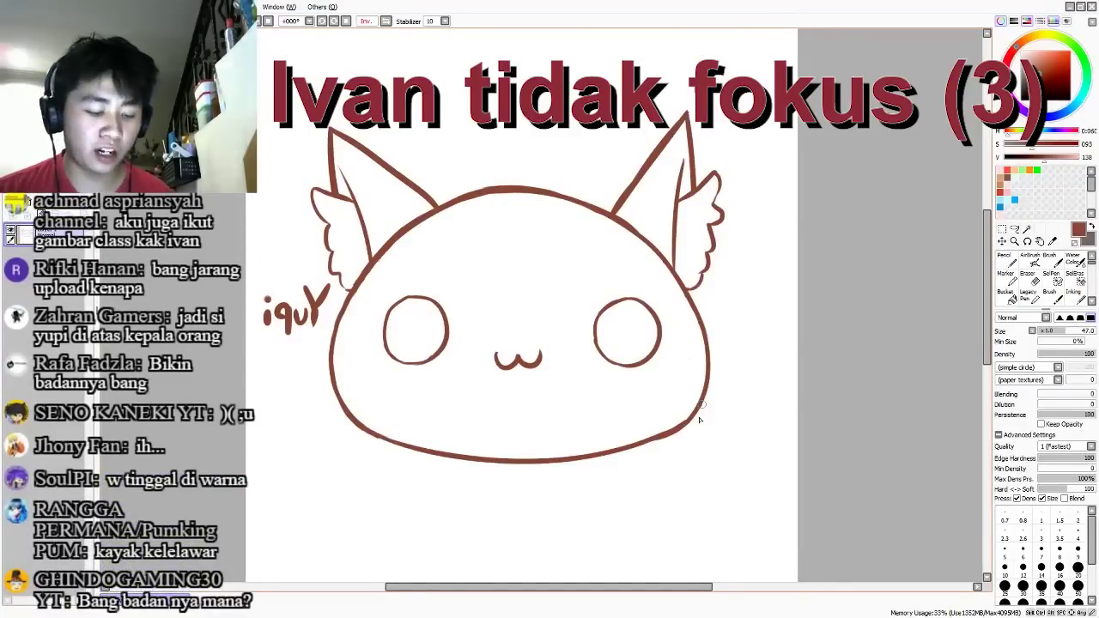
key("h")
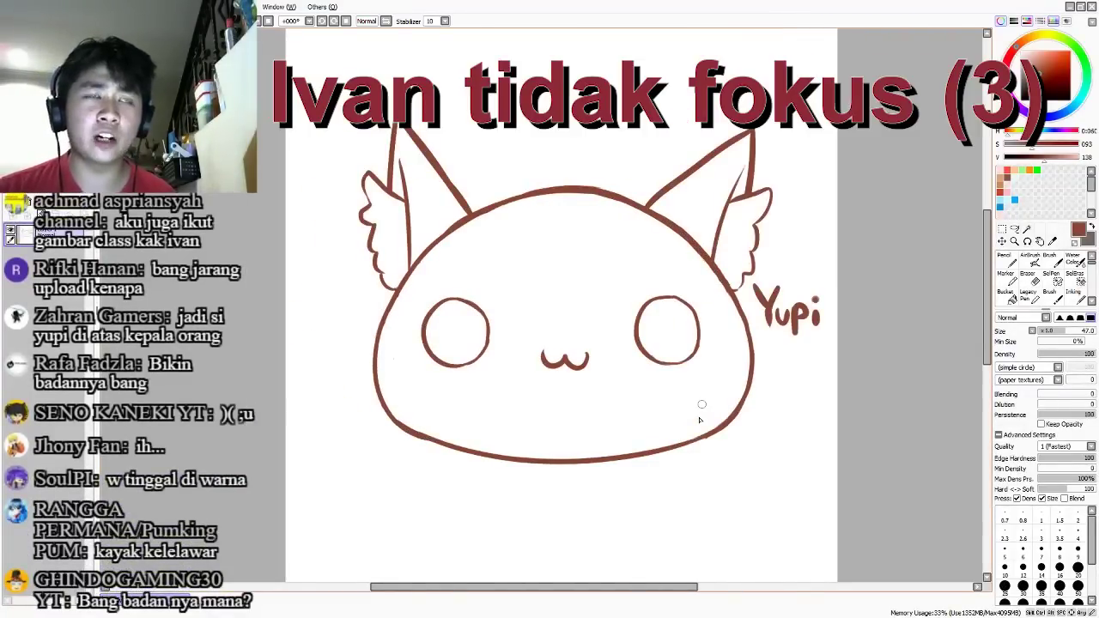
- Add spiky fur tufts on top of the head and reshape the lower corners of the outline
left_click_drag(735, 374, 733, 406)
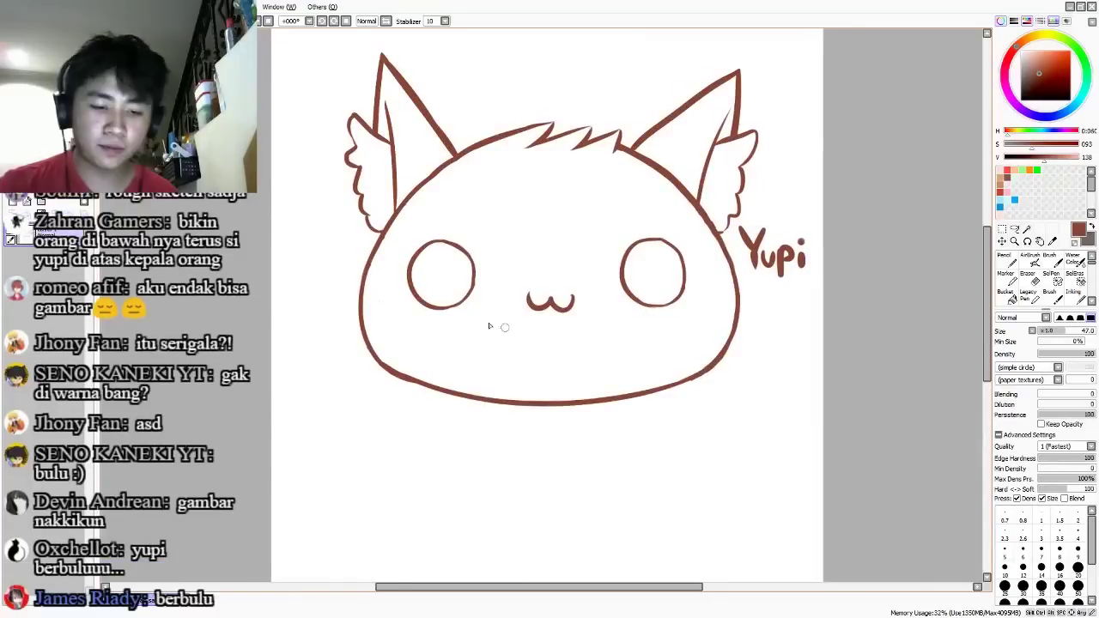
left_click_drag(511, 390, 531, 413)
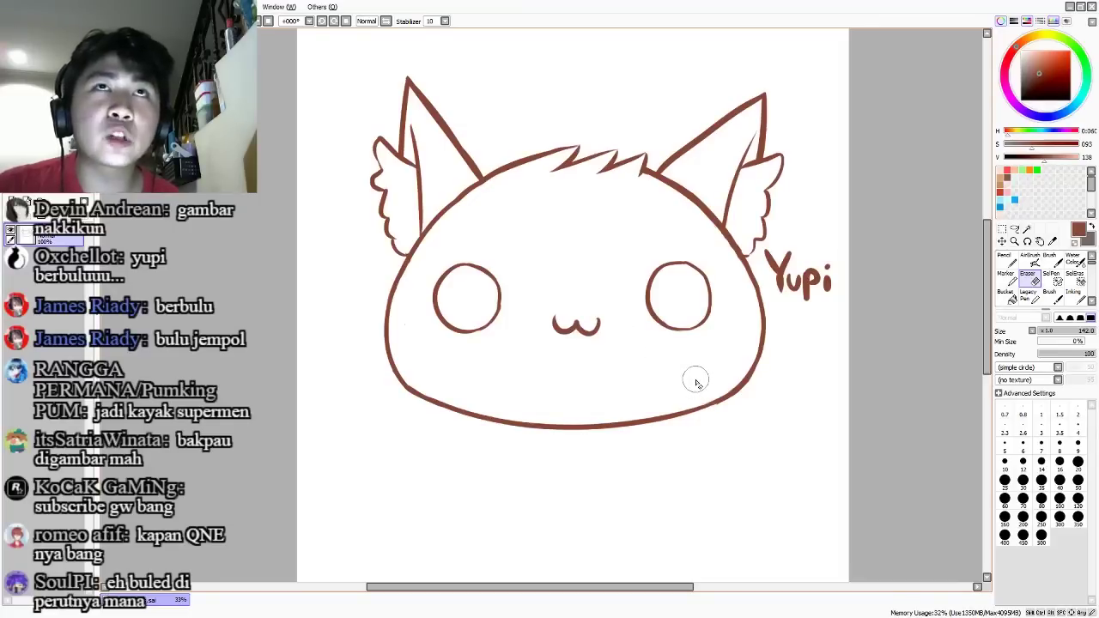
- Draw a thin arched belly line across the lower body and add two small rounded paws at the lower corners
key("b")
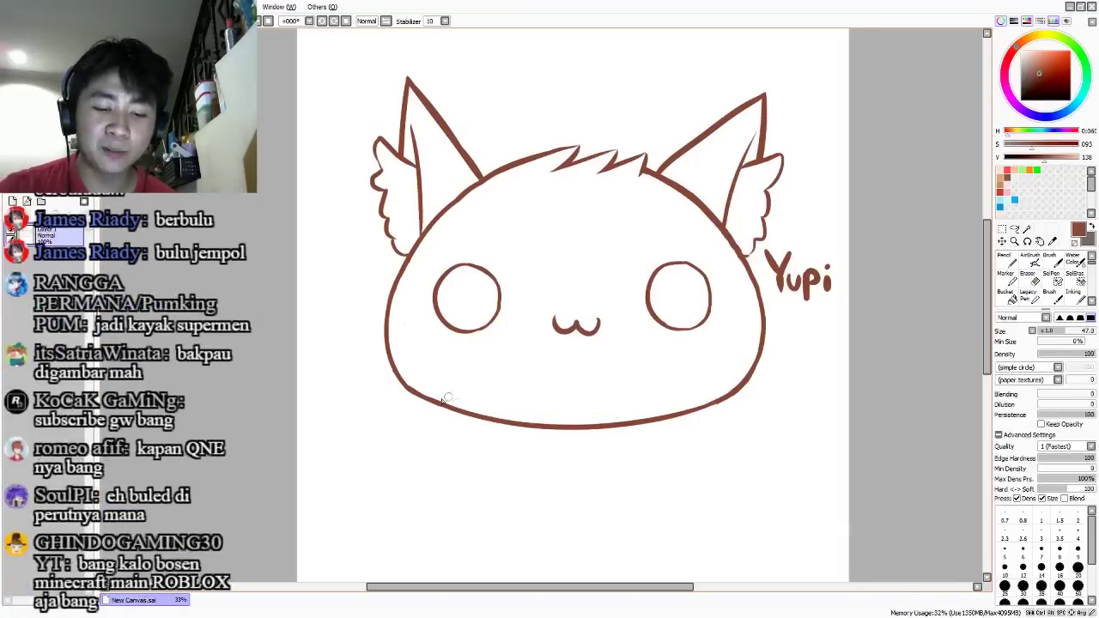
mouse_move(474, 382)
left_mouse_down()
mouse_move(634, 351)
mouse_move(716, 396)
left_mouse_up()
key("e")
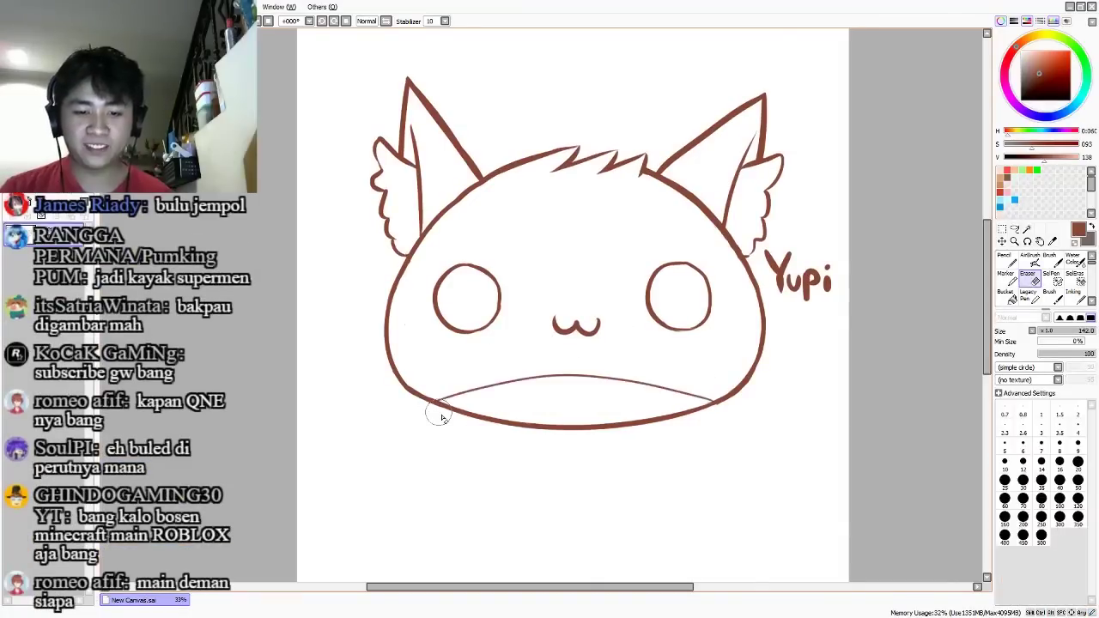
left_click_drag(576, 367, 625, 360)
left_click_drag(467, 381, 460, 392)
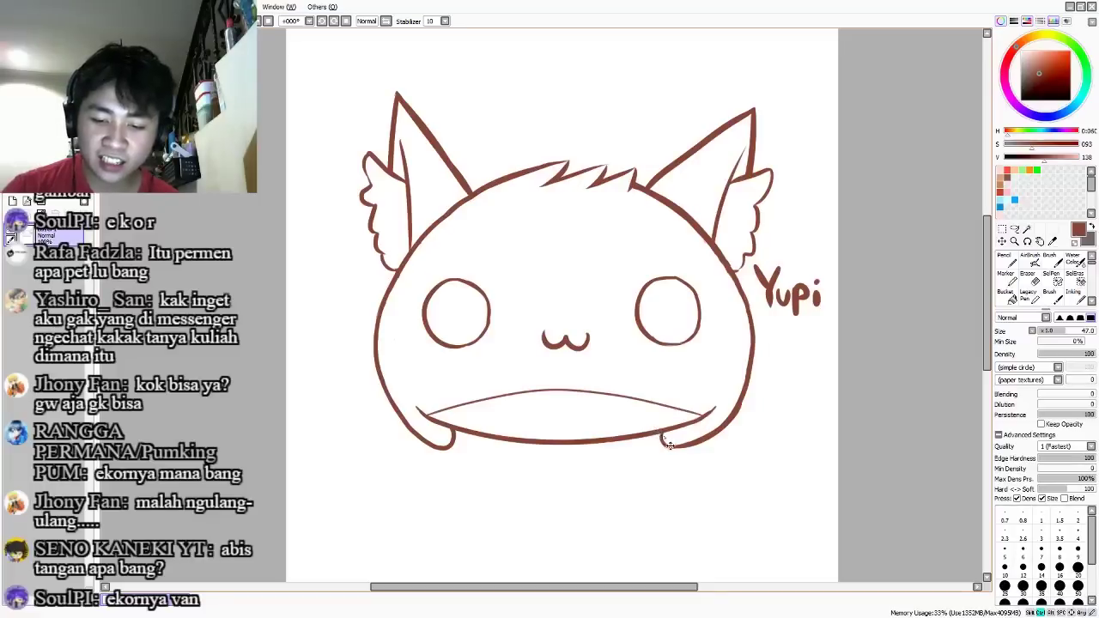
left_click_drag(713, 489, 690, 387)
left_click_drag(744, 411, 728, 473)
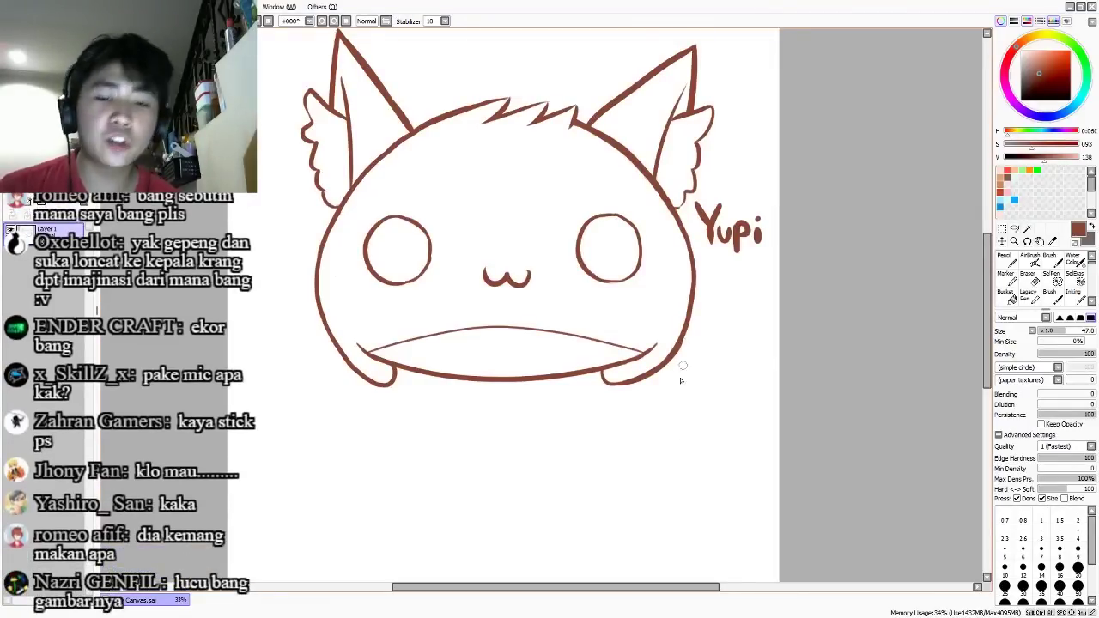
- Draw a curved bushy tail with a split, pointed tip coming from the lower side of the body
scroll(683, 366, "up", 2)
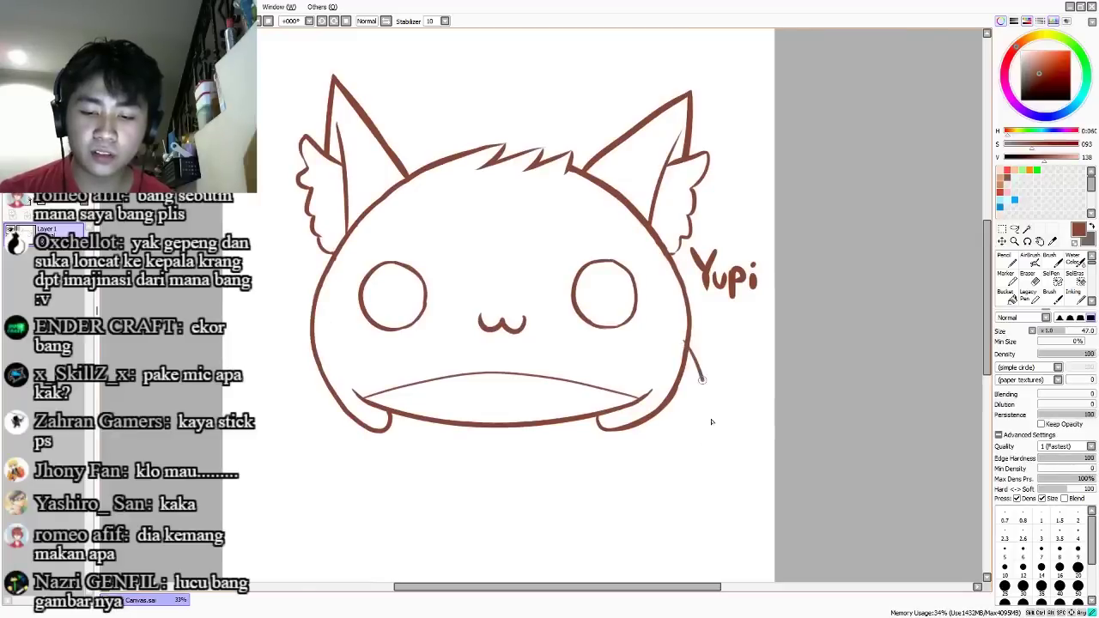
left_click_drag(689, 355, 709, 441)
key("ctrl+z")
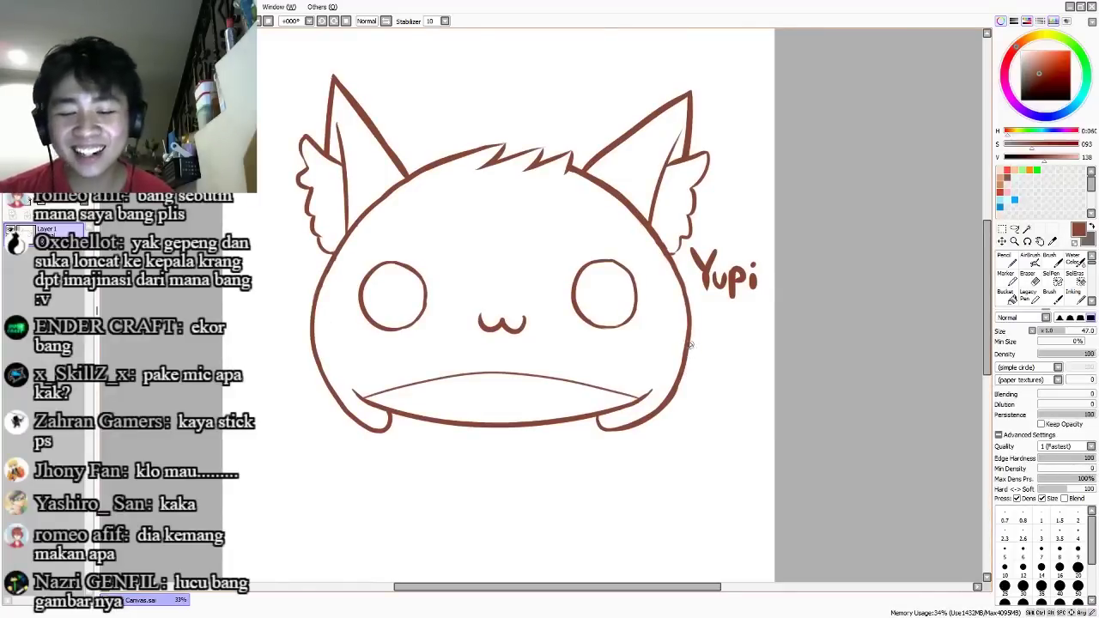
left_click_drag(687, 347, 709, 448)
key("ctrl+z")
mouse_move(691, 342)
left_mouse_down()
mouse_move(701, 527)
mouse_move(705, 427)
mouse_move(769, 546)
mouse_move(709, 484)
mouse_move(736, 561)
mouse_move(743, 466)
left_mouse_up()
key("ctrl+z")
key("ctrl+z")
key("ctrl+z")
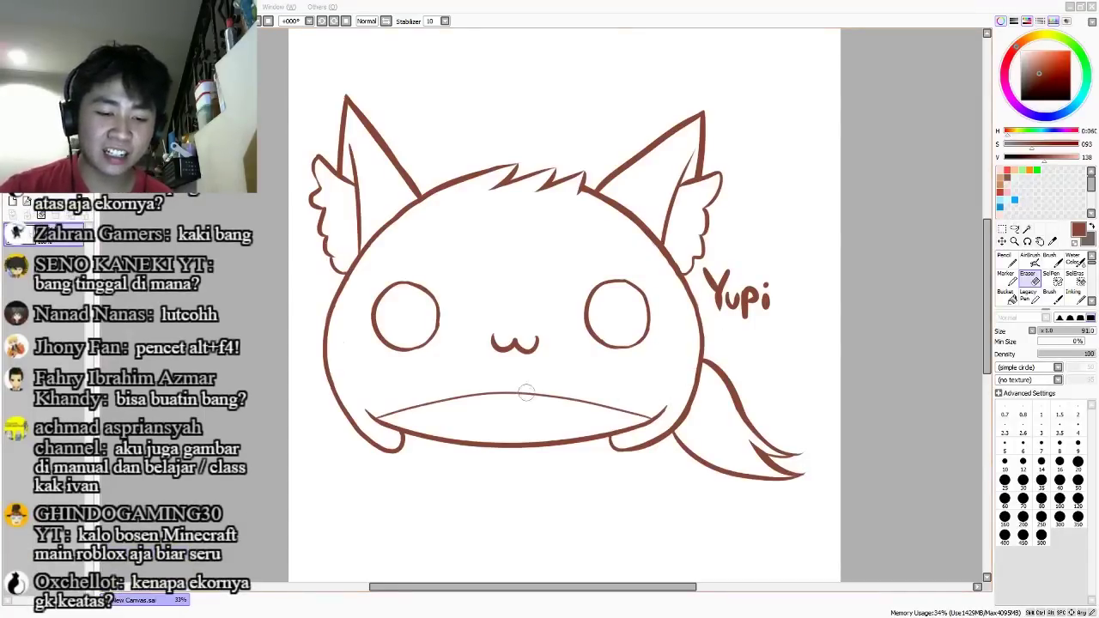
- Clean up around the face outline and add a small oval cheek mark below each eye
left_click(350, 354)
key("b")
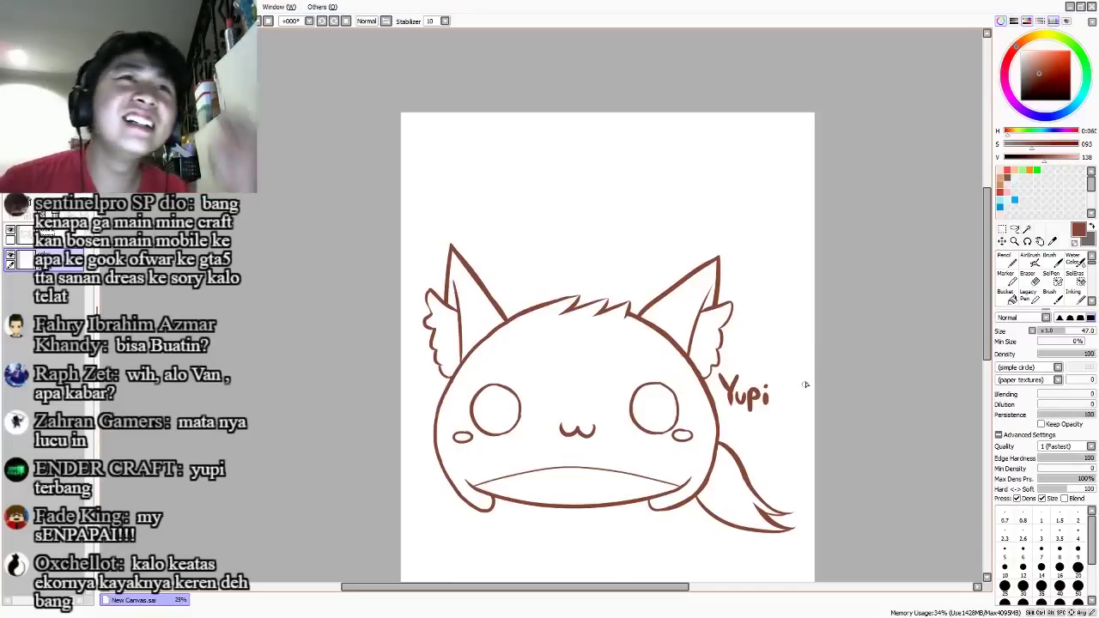
- Paint a curved light peach ground edge behind the creature with a size 500 brush and fill the area below it
left_click_drag(819, 477, 792, 248)
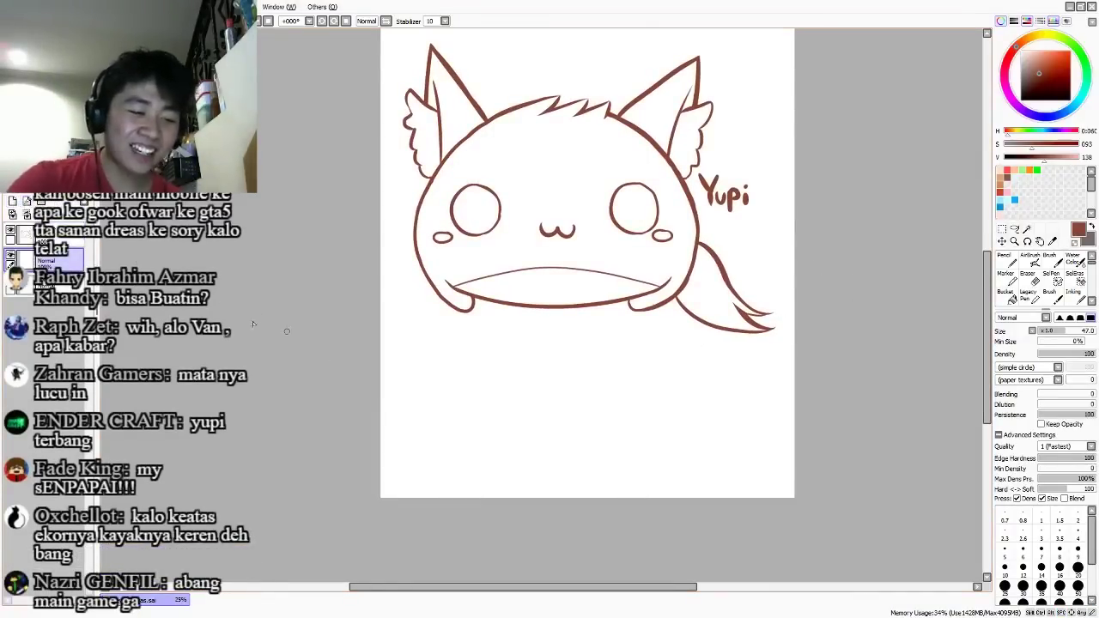
left_click_drag(754, 367, 746, 389)
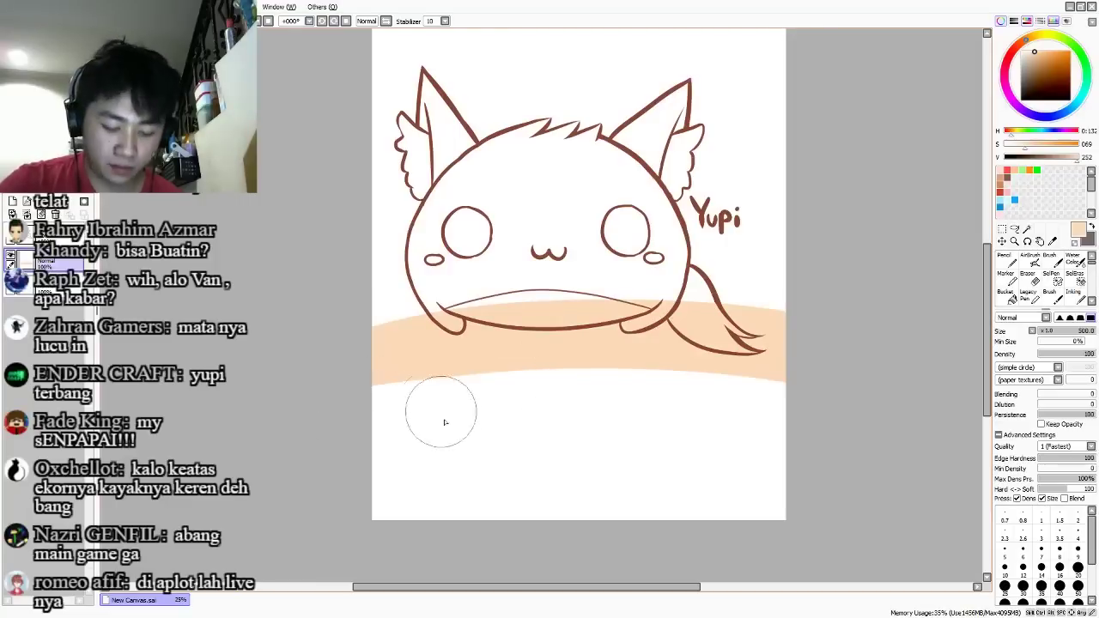
key("g")
left_click(729, 436)
left_click_drag(882, 407, 873, 497)
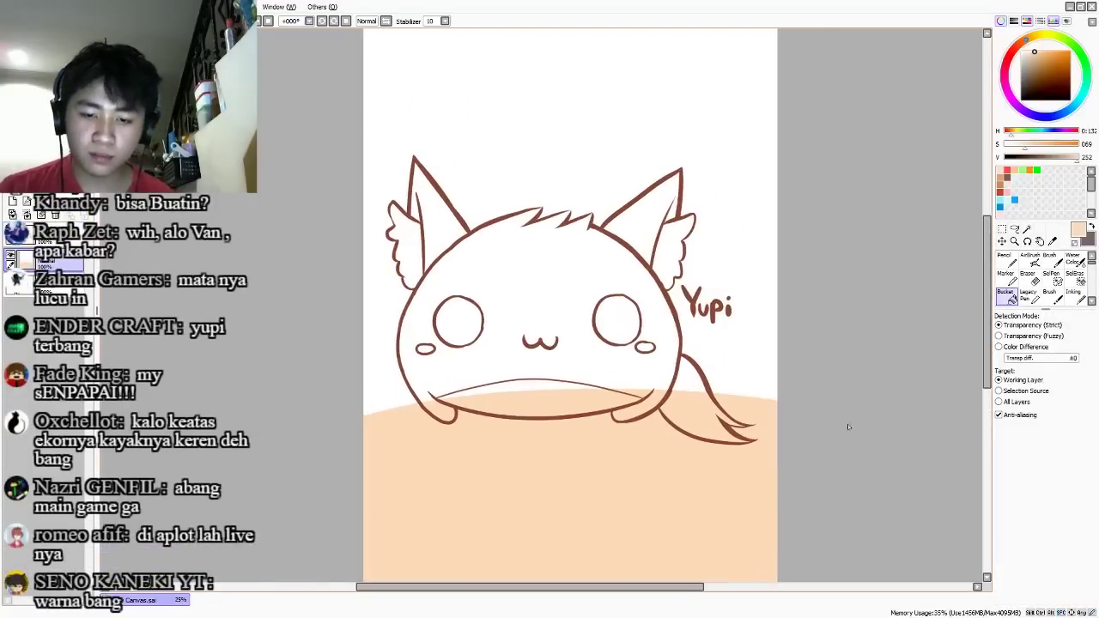
- Try a light green stroke across the ground
left_click_drag(1060, 41, 1073, 45)
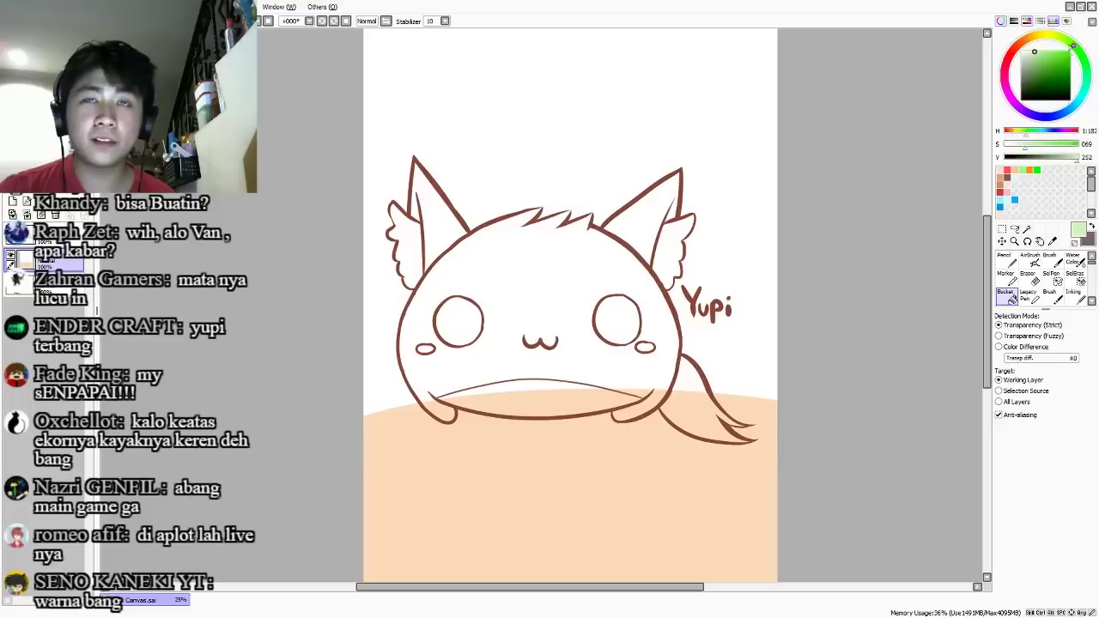
scroll(774, 461, "down", 1)
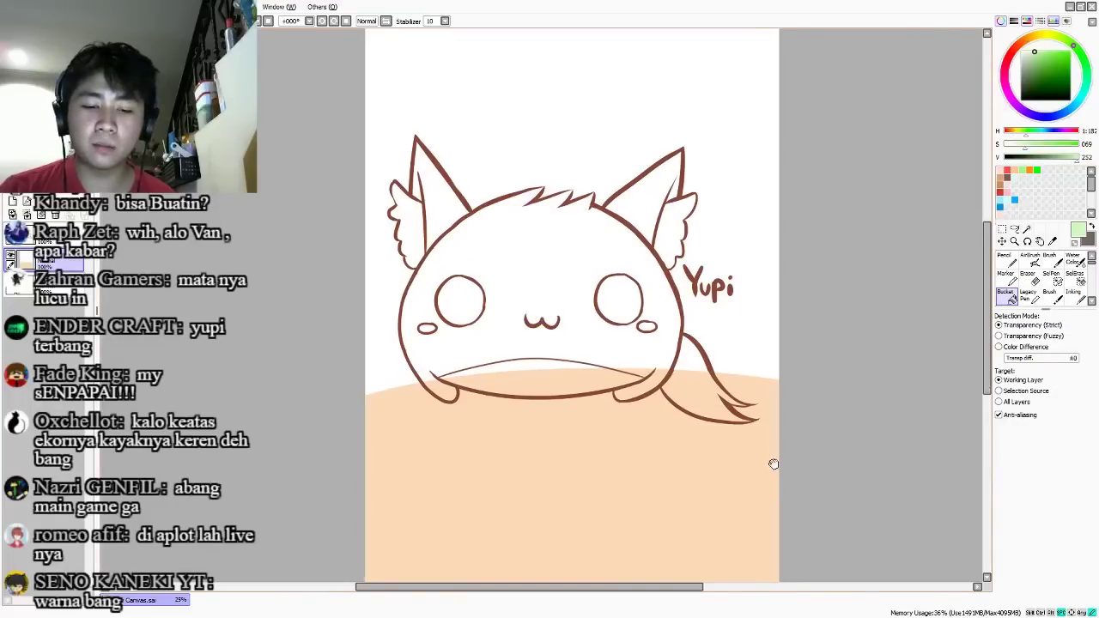
key("b")
mouse_move(300, 425)
left_mouse_down()
mouse_move(529, 369)
mouse_move(867, 412)
left_mouse_up()
key("ctrl+z")
- Repaint the ground in a paler peach and colour the sky behind the creature light blue
left_click(617, 494, "alt")
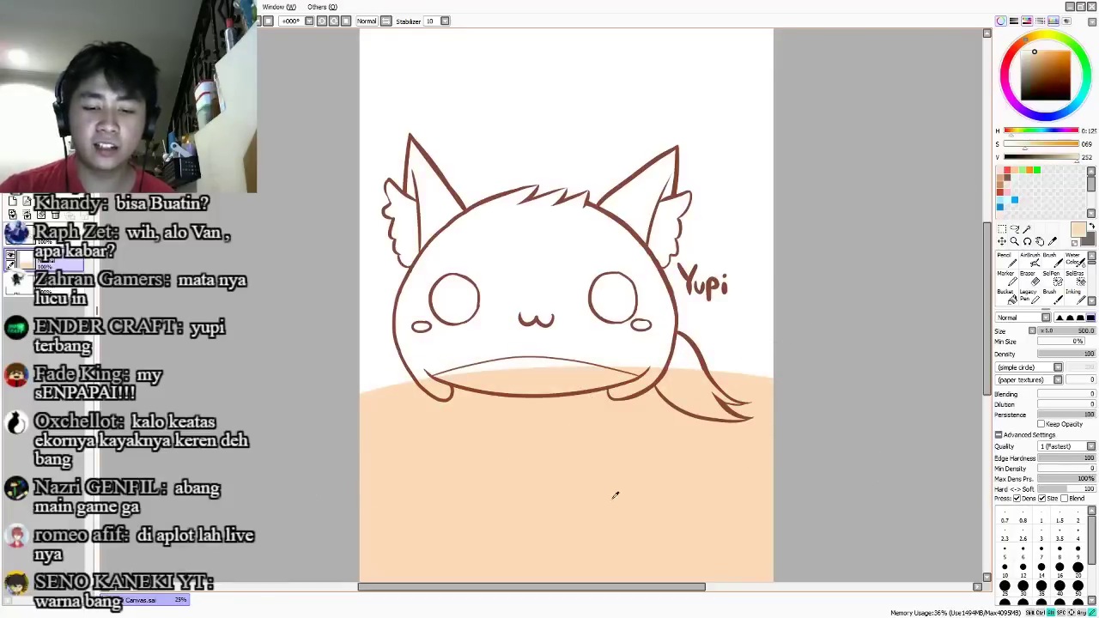
mouse_move(277, 434)
left_mouse_down()
mouse_move(453, 376)
mouse_move(894, 446)
left_mouse_up()
key("ctrl+z")
left_click_drag(494, 395, 805, 464)
key("ctrl+z")
mouse_move(287, 415)
left_mouse_down()
mouse_move(674, 390)
mouse_move(892, 447)
left_mouse_up()
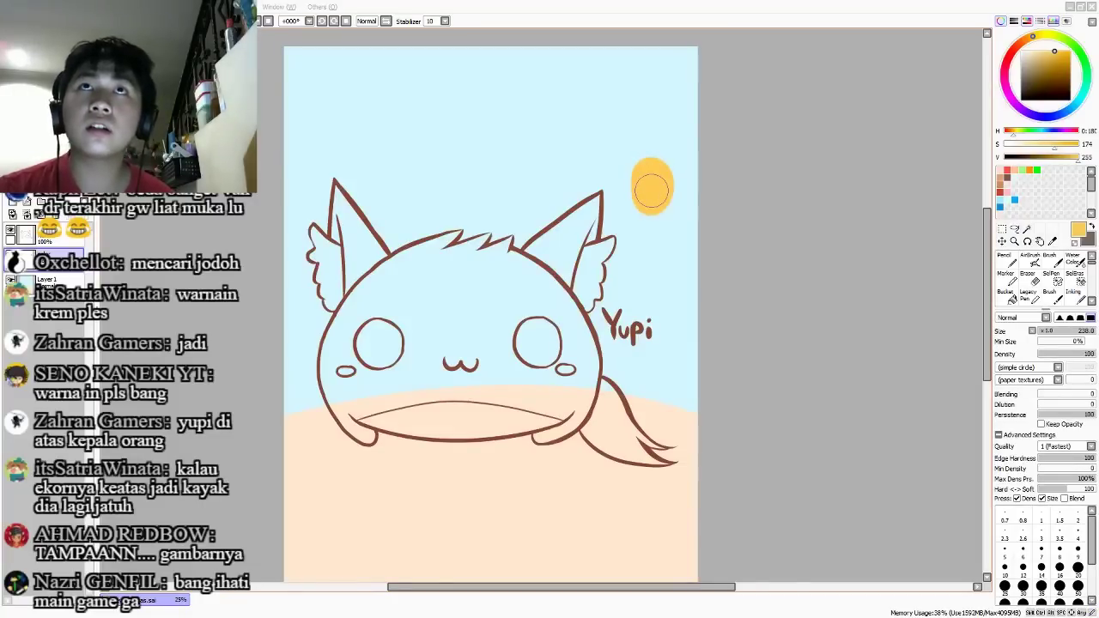
- Paint a palette of round swatches in the sky: pink, brown, dark brown, yellow-orange and white
key("ctrl+z")
left_click_drag(499, 162, 513, 163)
left_click_drag(813, 369, 818, 352)
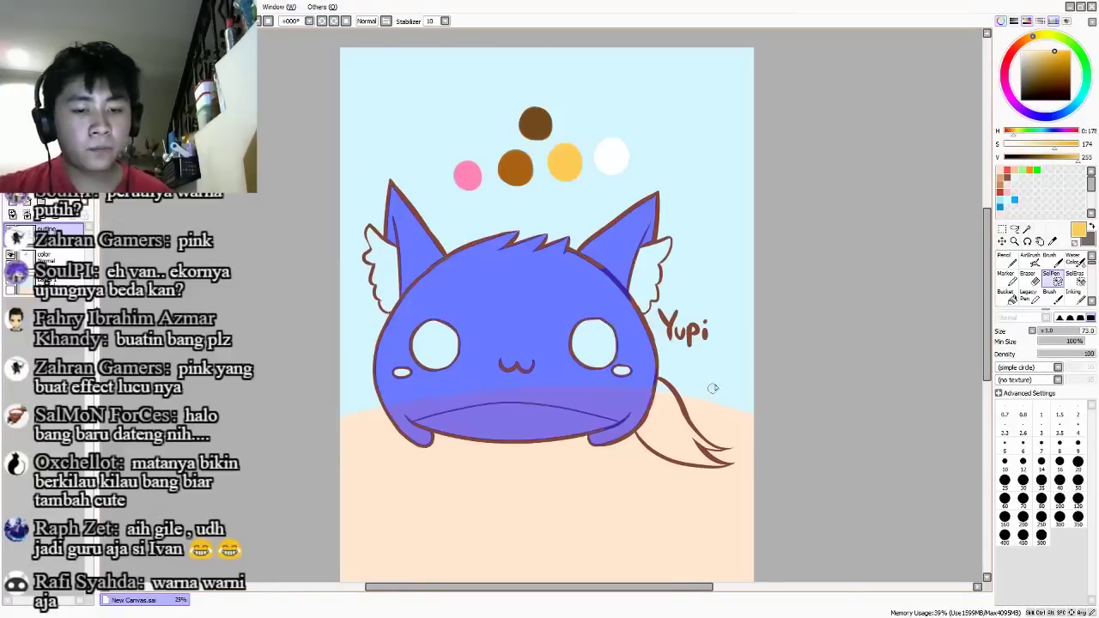
- Fill the body and tail yellow-orange and the eyes, belly and ear tufts white beneath the outline
mouse_move(724, 377)
left_mouse_down()
mouse_move(718, 402)
mouse_move(717, 390)
left_mouse_up()
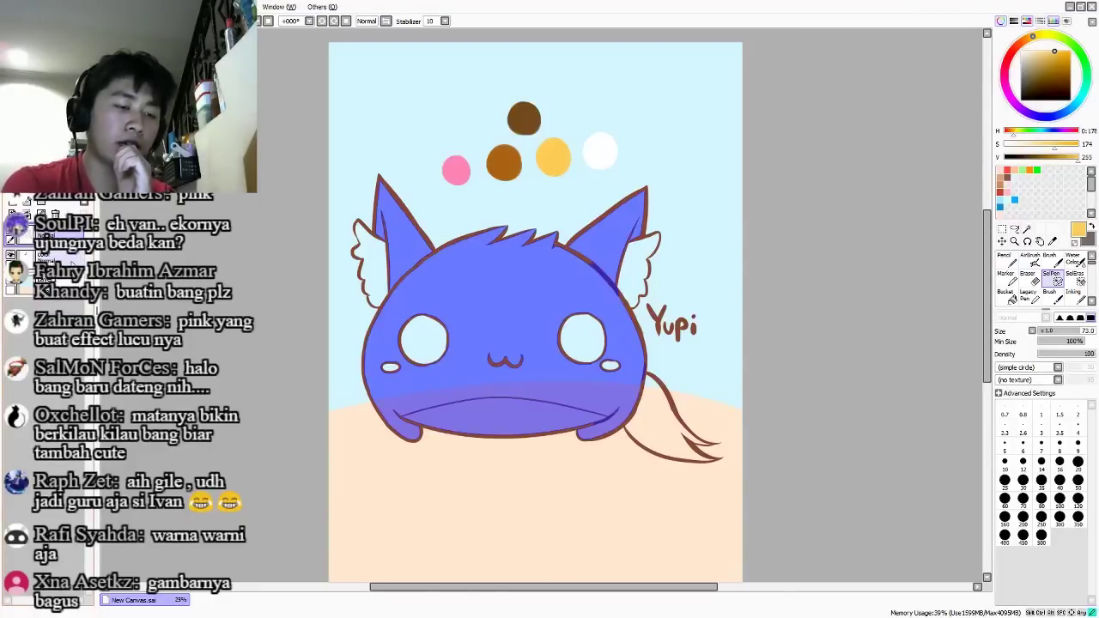
left_click(74, 263)
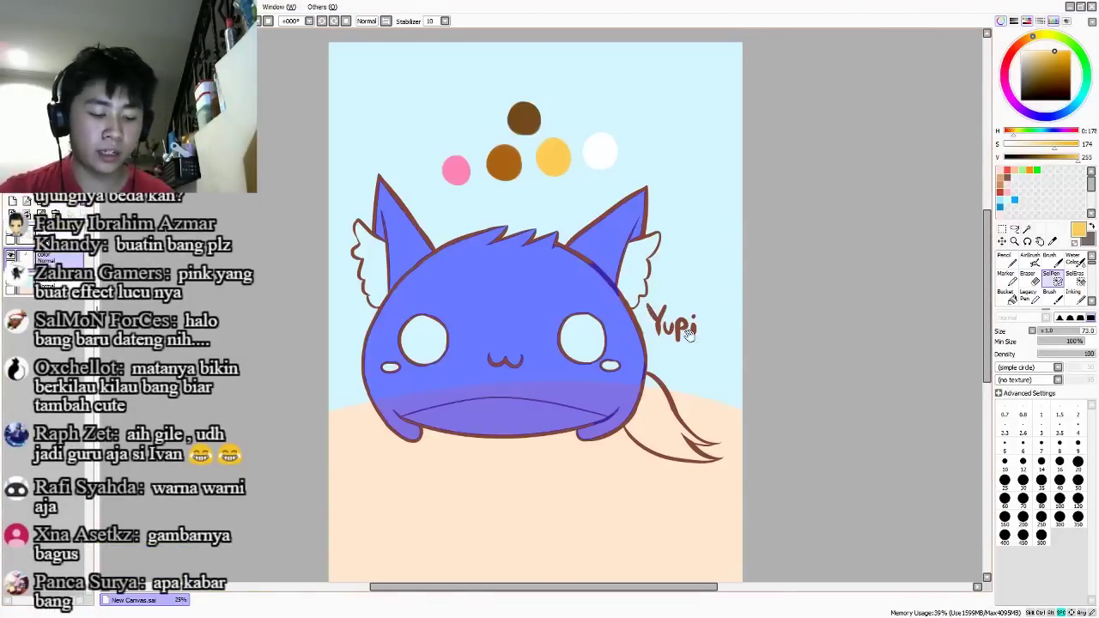
scroll(695, 348, "up", 1)
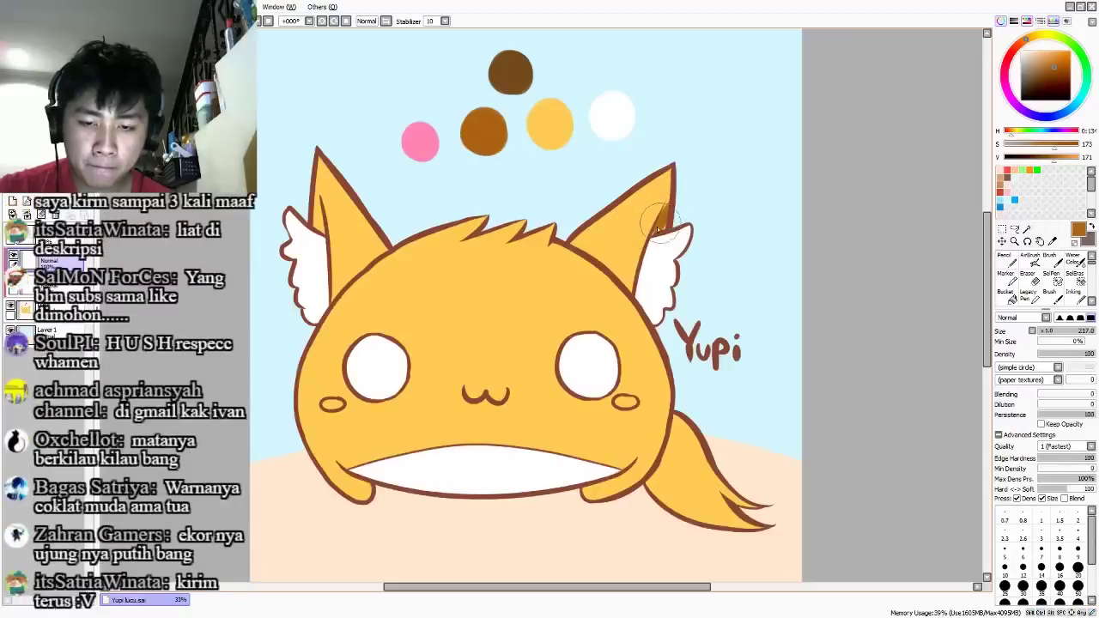
- Paint the narrow inner areas above the white tufts on both ears brown and tidy their edges
mouse_move(657, 229)
left_mouse_down()
mouse_move(676, 196)
mouse_move(666, 229)
mouse_move(678, 188)
mouse_move(651, 237)
left_mouse_up()
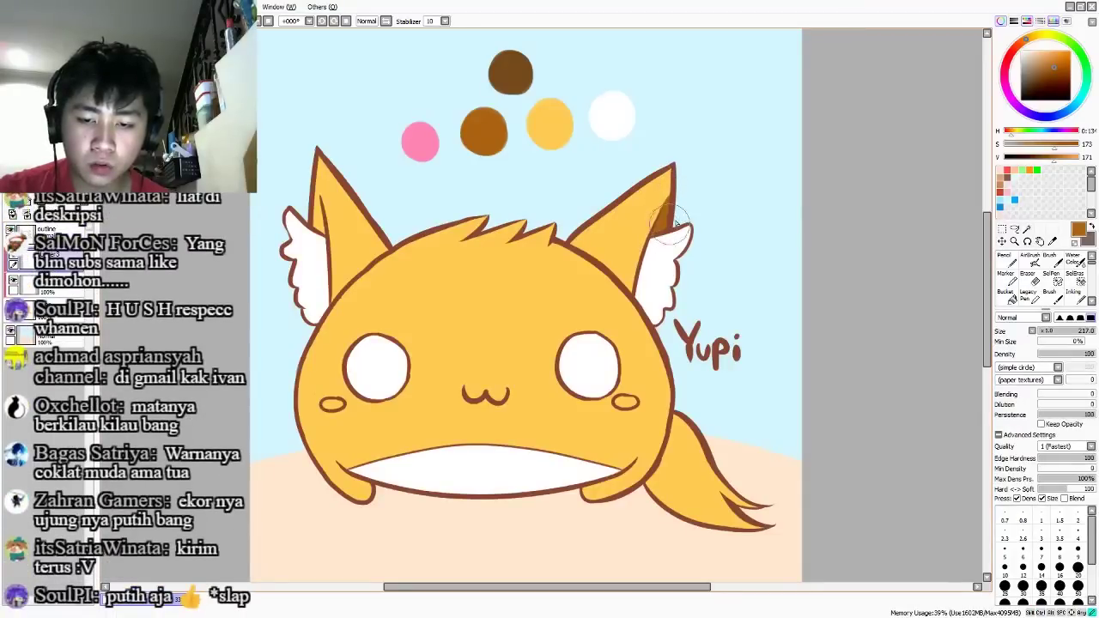
left_click_drag(536, 211, 558, 203)
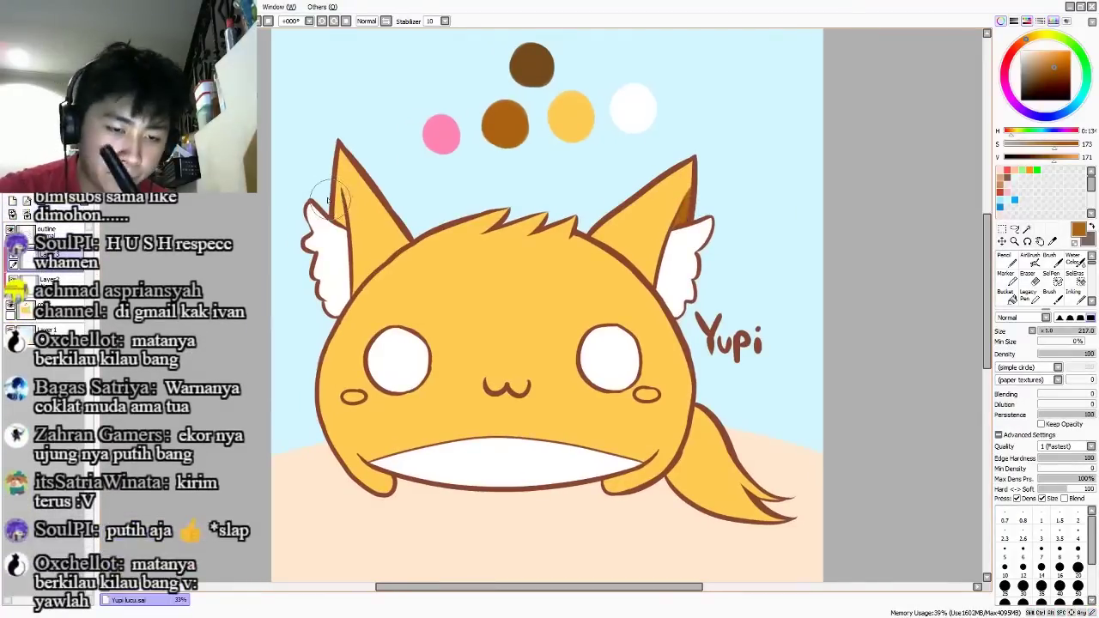
left_click_drag(337, 216, 329, 177)
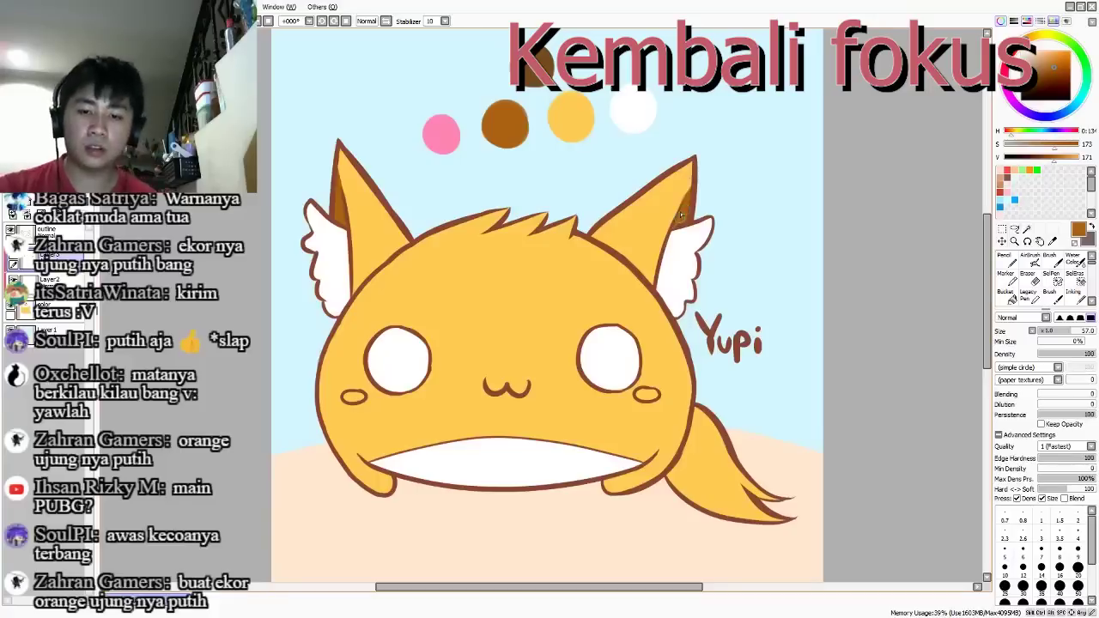
left_click(673, 225, "alt")
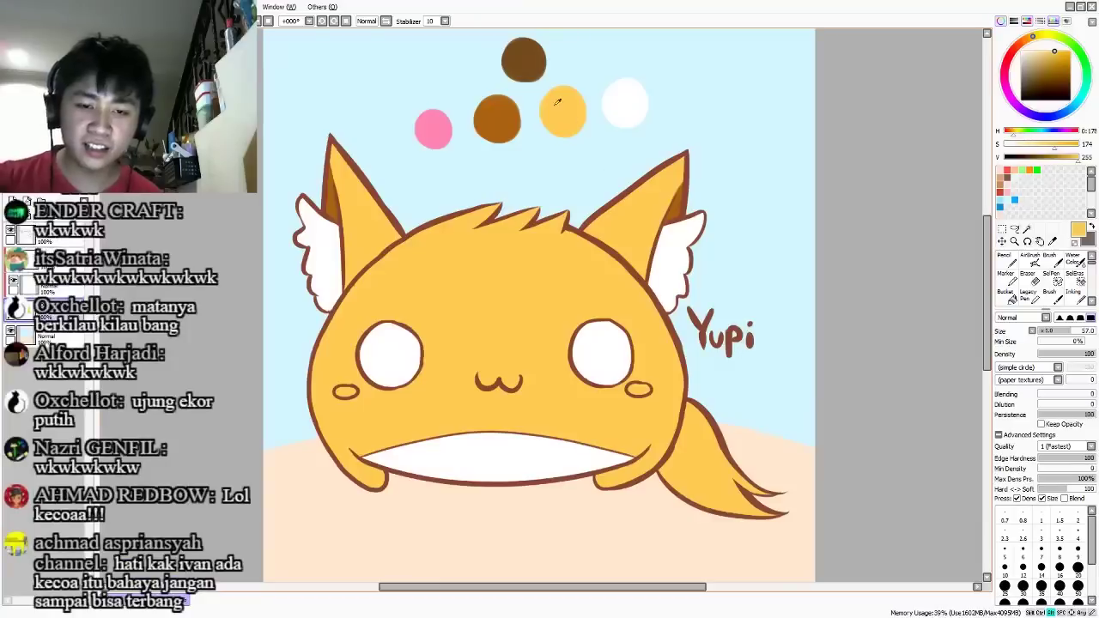
- Recolour the tail brownish orange and paint its jagged tip greyish brown beneath the outline
left_click(536, 70, "alt")
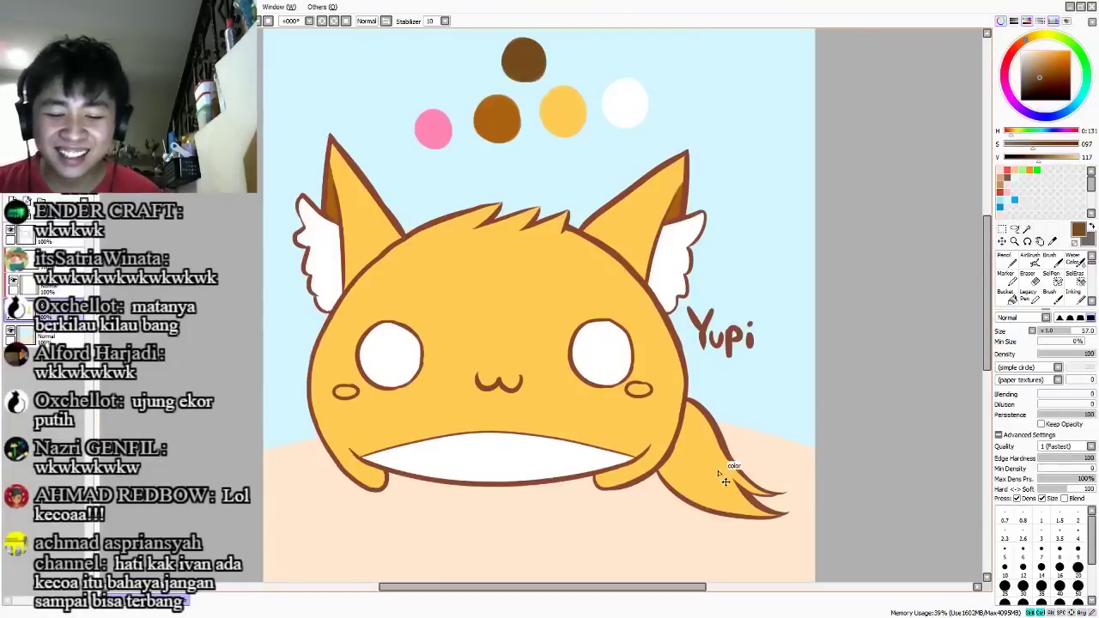
left_click(13, 204)
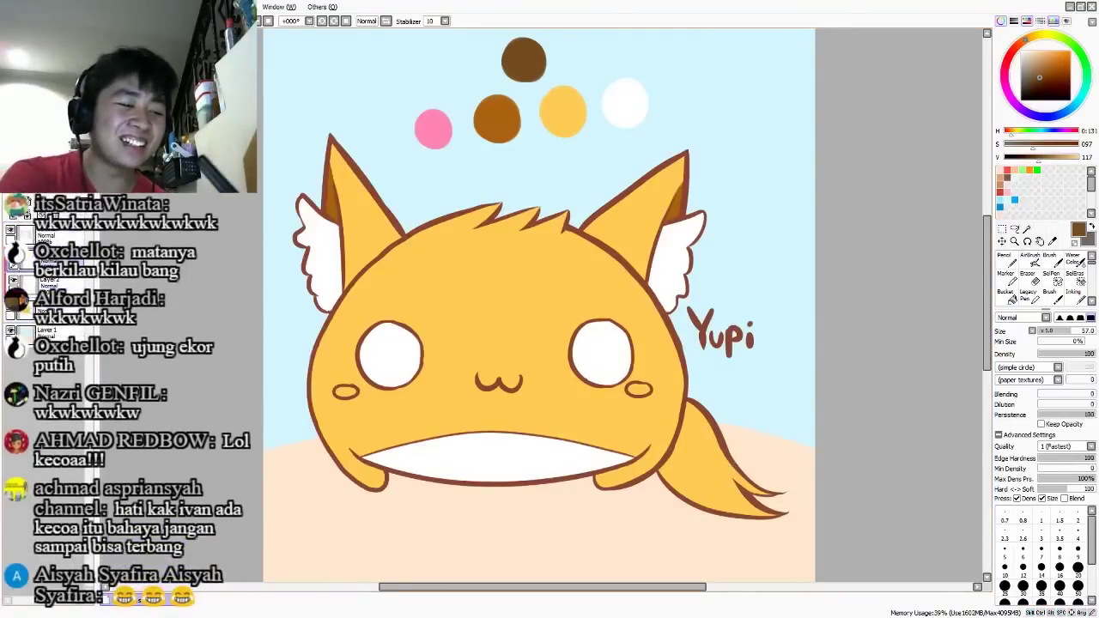
mouse_move(719, 479)
left_mouse_down()
mouse_move(759, 487)
mouse_move(777, 537)
left_mouse_up()
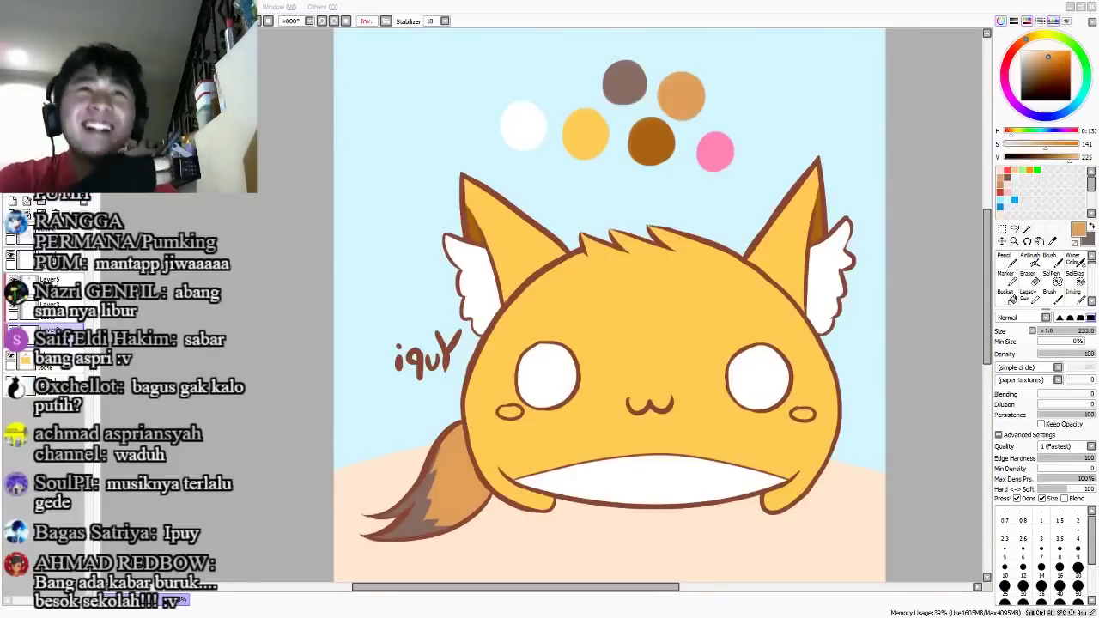
key("alt+Tab")
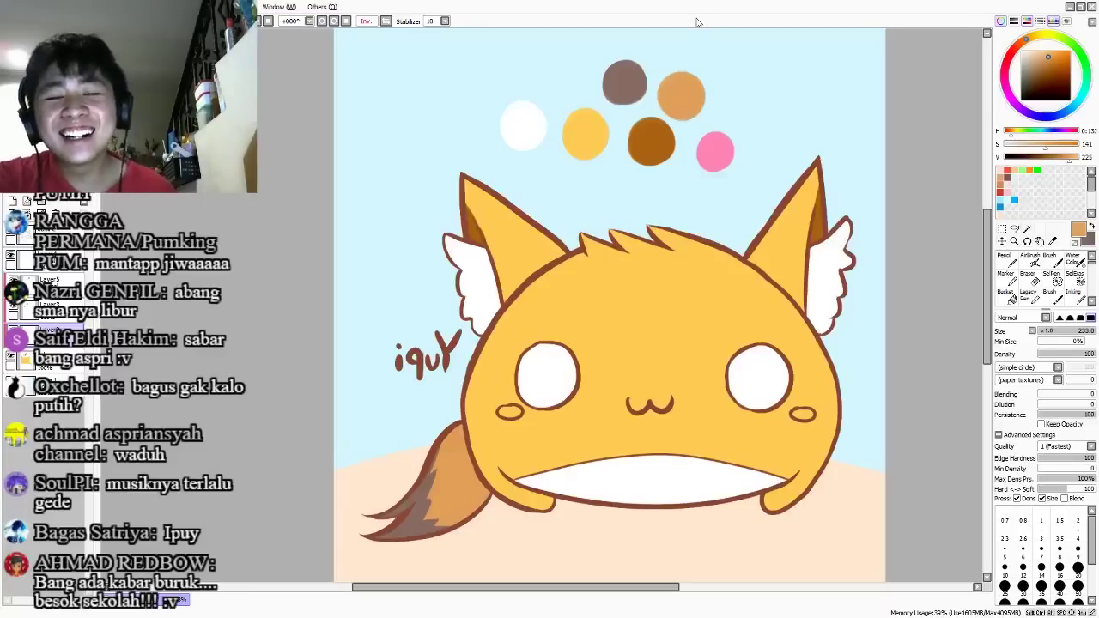
key("h")
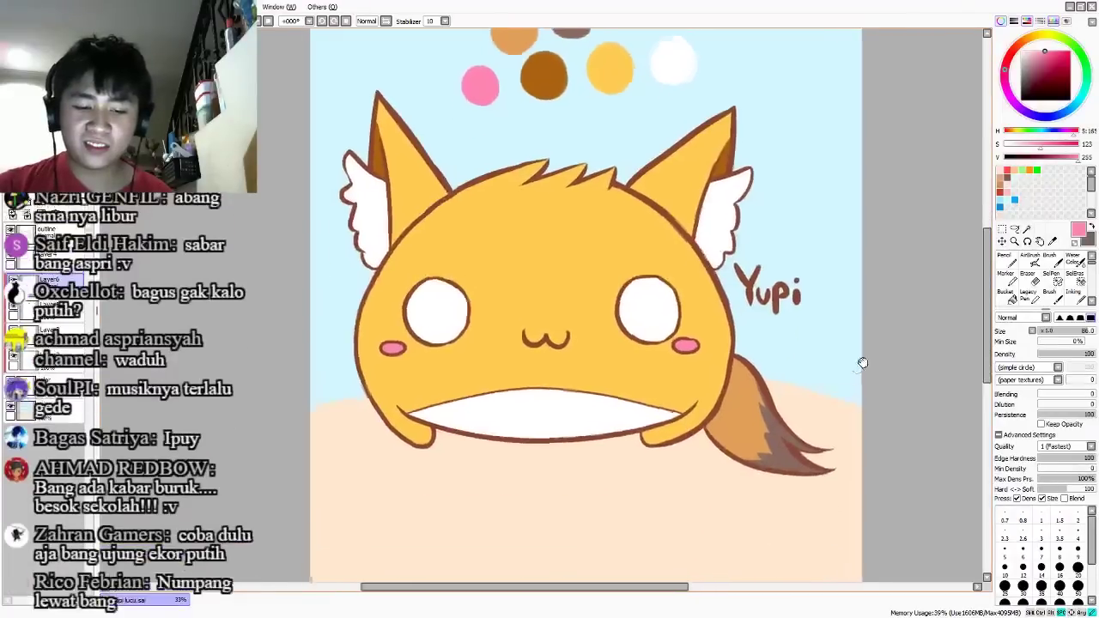
- Shade the ear tufts, the lower parts of the eyes and the belly in light pink
left_click_drag(862, 363, 823, 402)
left_click(543, 281, "ctrl+shift")
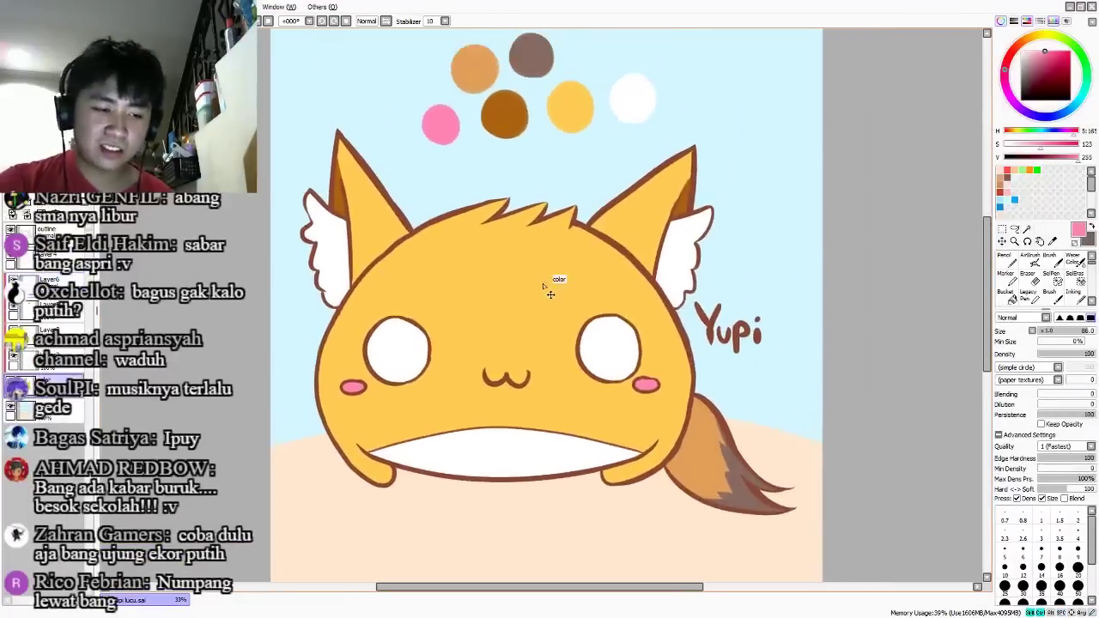
left_click(63, 281)
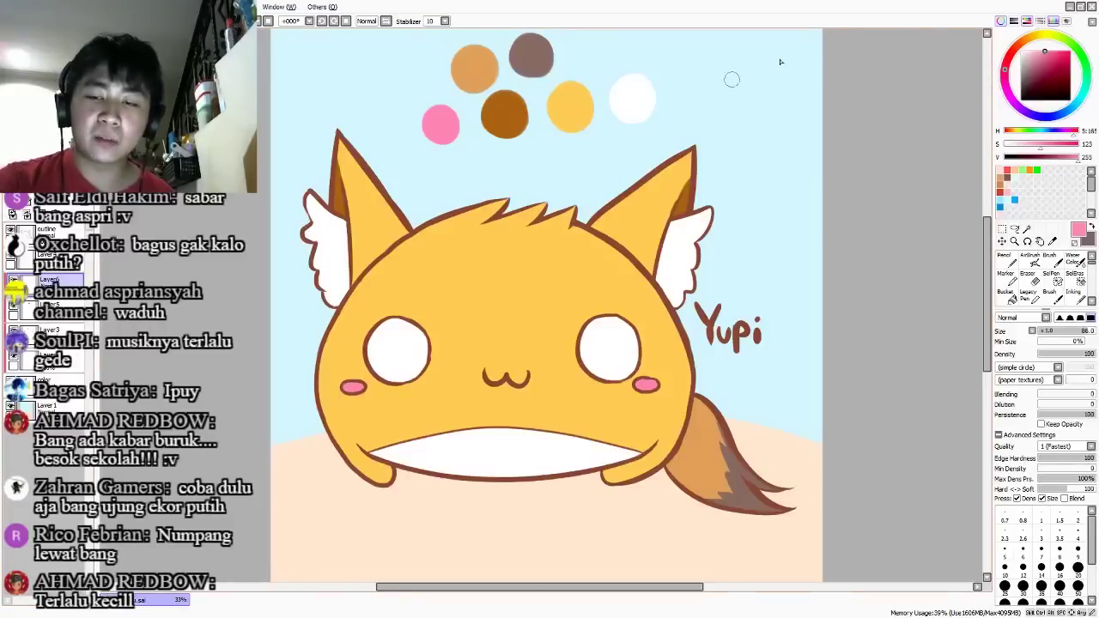
left_click(1036, 50)
left_click(1038, 52)
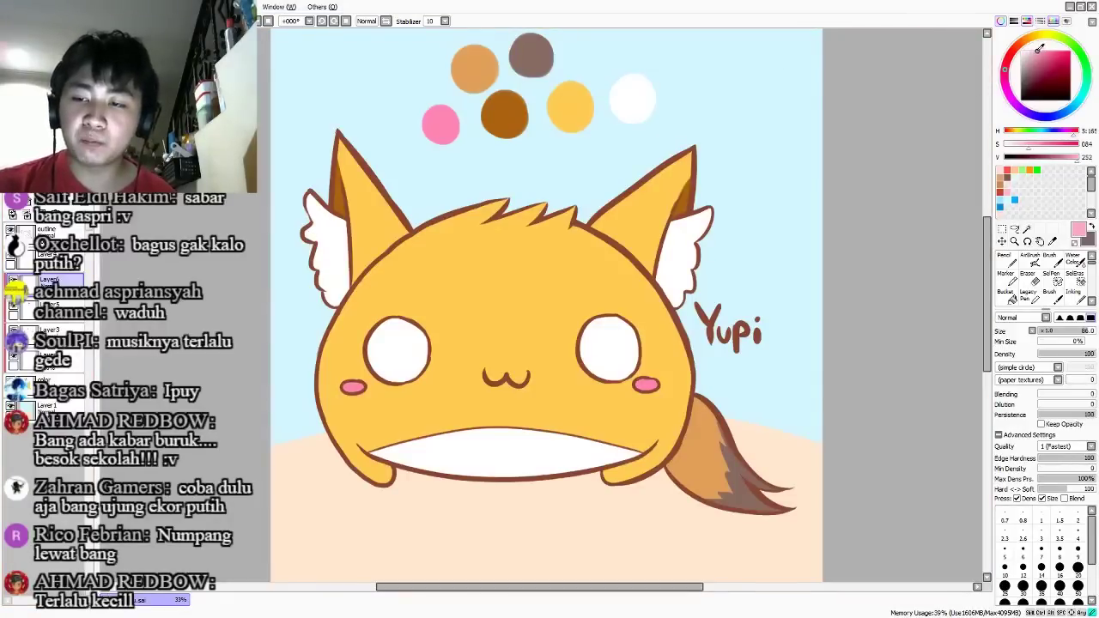
left_click(684, 250, "ctrl+shift")
left_click(69, 281)
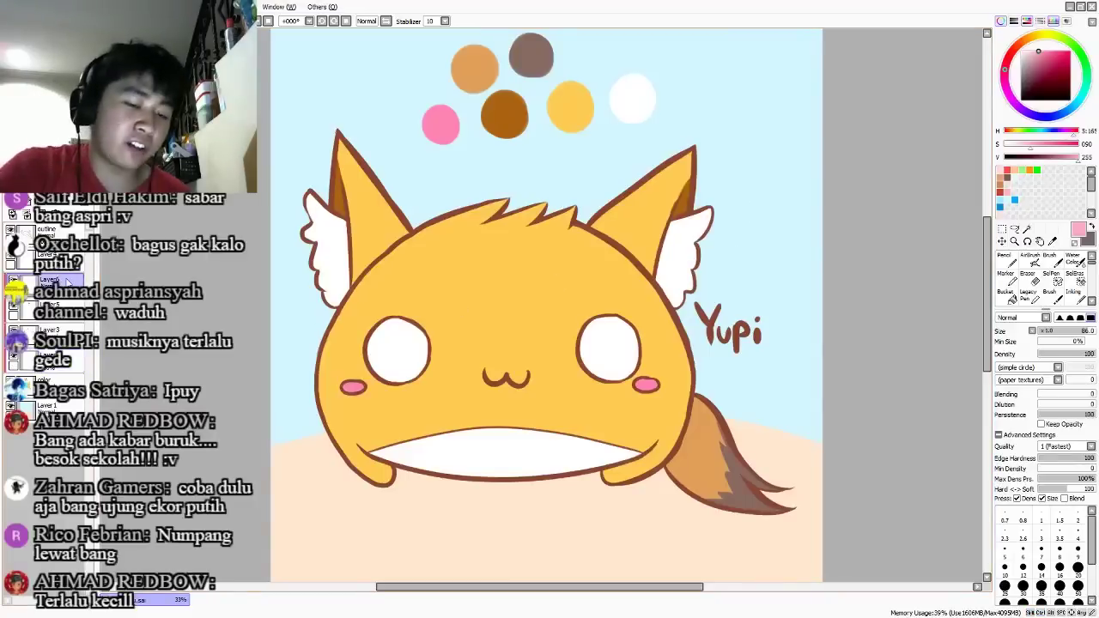
left_click_drag(798, 315, 790, 340)
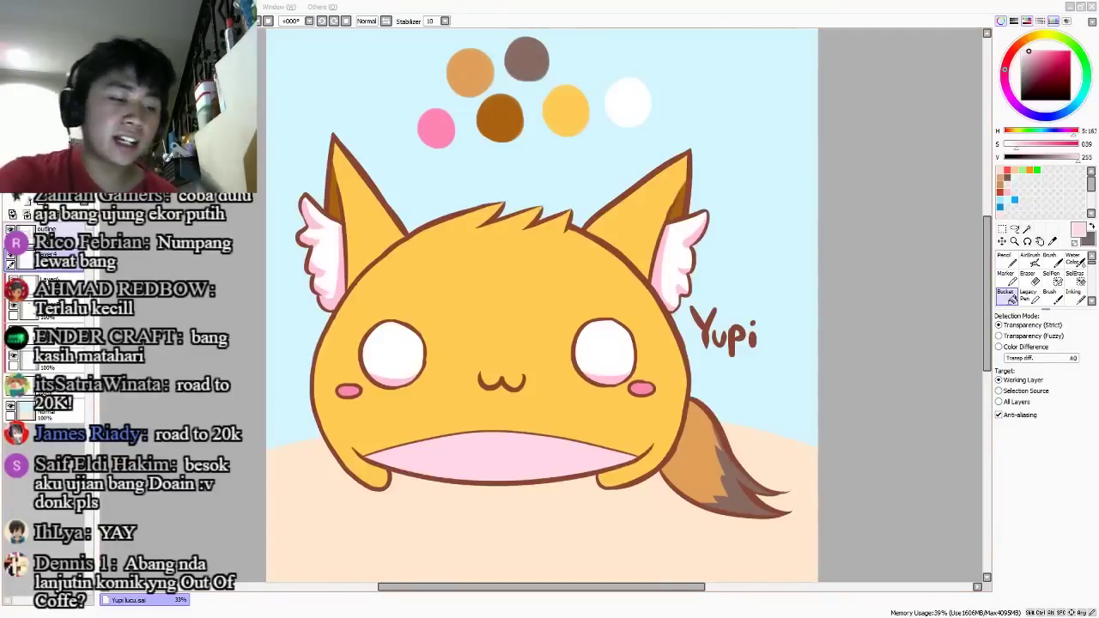
key("alt+Tab")
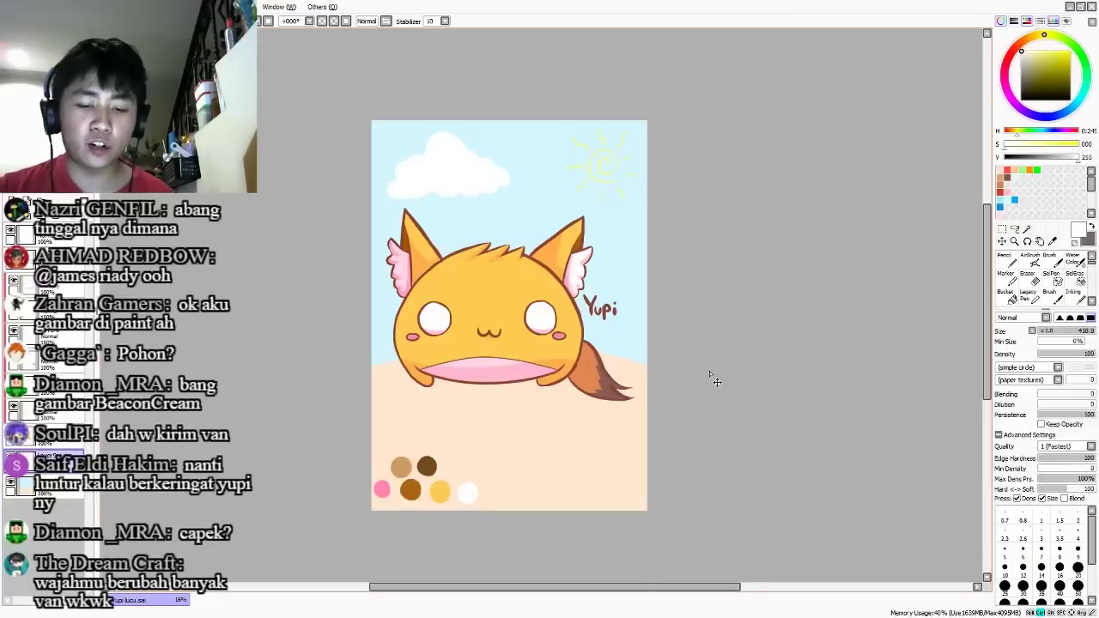
- Draw a tiny bug on the ground below the tail tip in the outline's reddish brown
scroll(711, 375, "up", 2)
left_click(535, 251, "ctrl+shift")
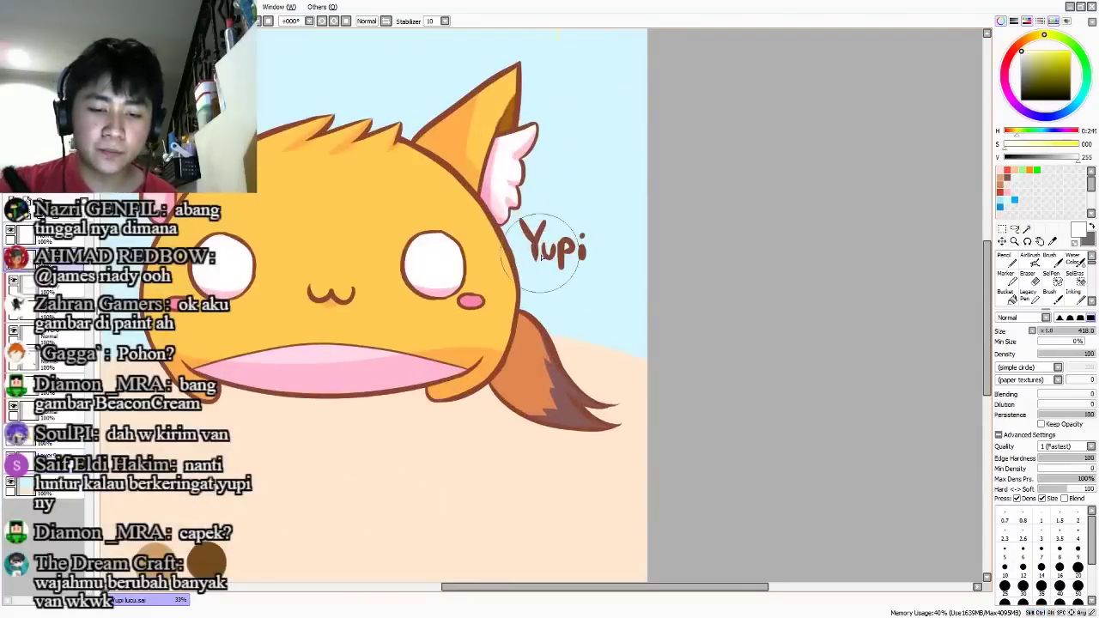
left_click(538, 251, "alt")
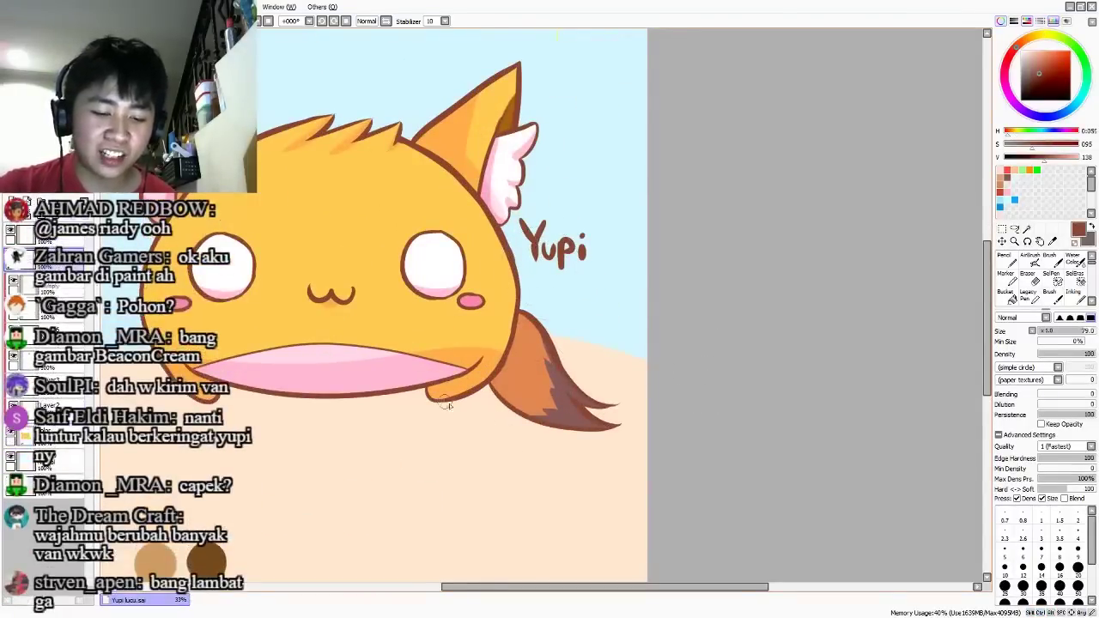
left_click_drag(459, 348, 531, 322)
left_click_drag(665, 428, 649, 427)
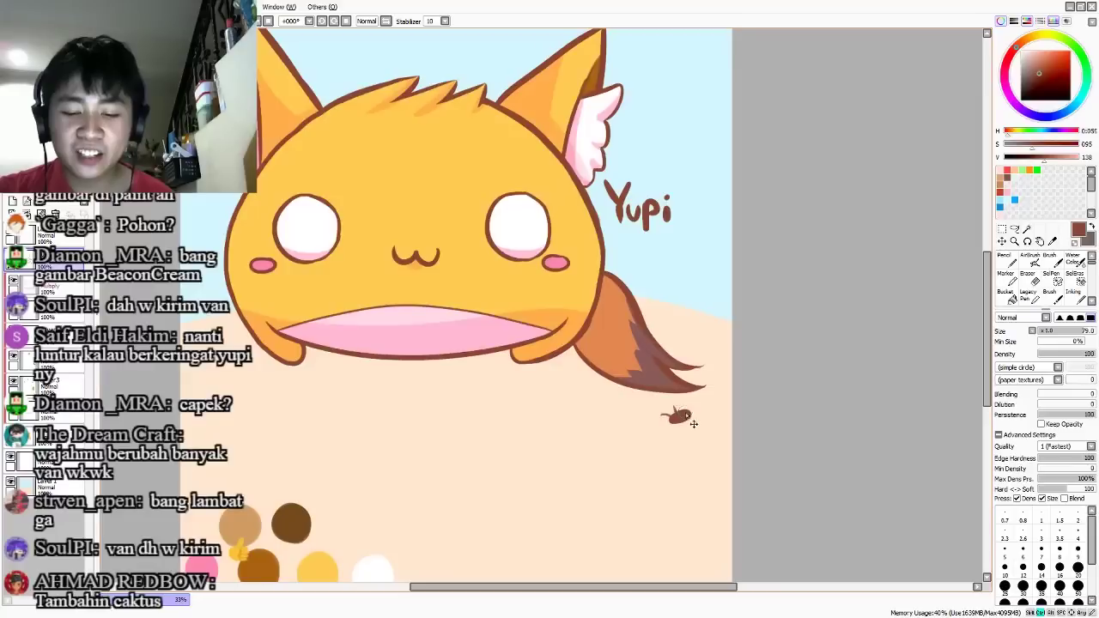
mouse_move(676, 414)
left_mouse_down()
mouse_move(685, 402)
mouse_move(700, 412)
mouse_move(687, 424)
left_mouse_up()
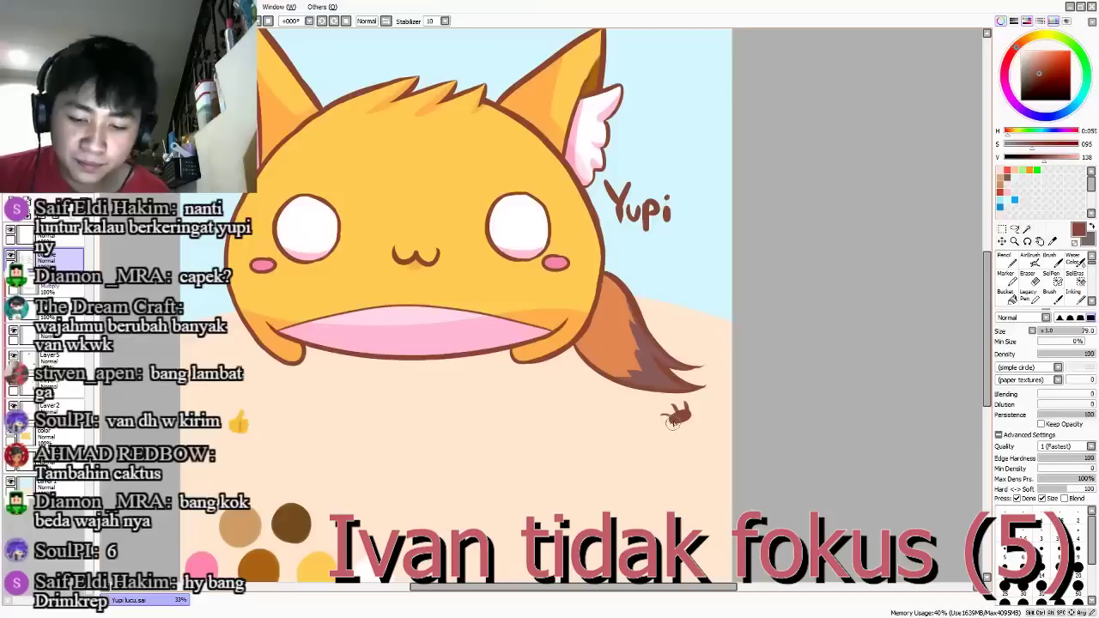
mouse_move(674, 424)
left_mouse_down()
mouse_move(665, 386)
mouse_move(670, 414)
left_mouse_up()
key("ctrl+z")
key("ctrl+z")
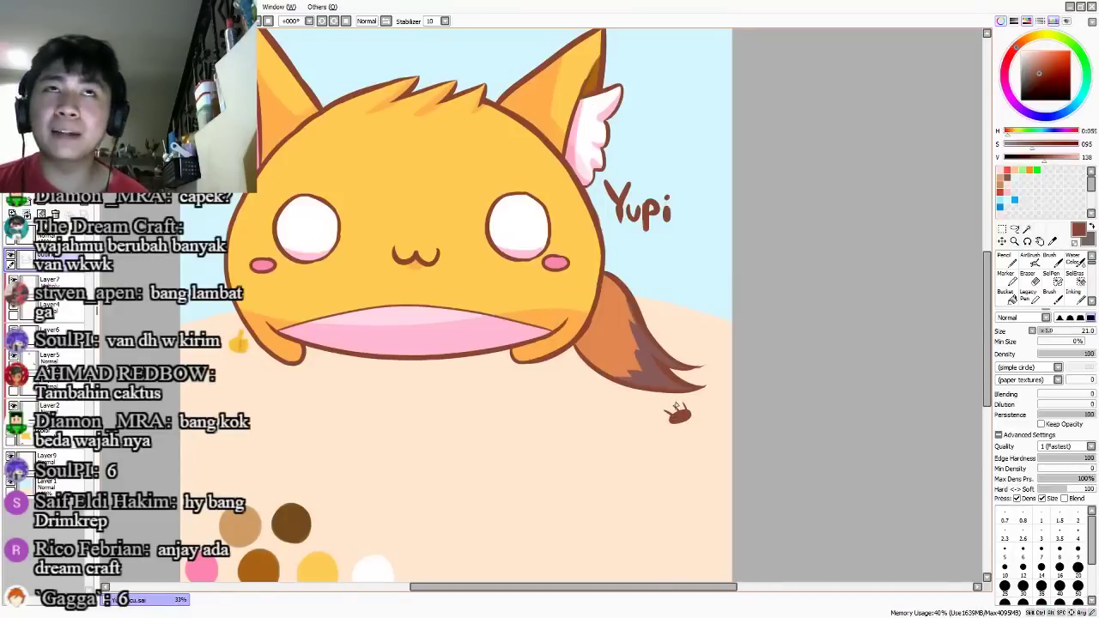
scroll(675, 404, "up", 3)
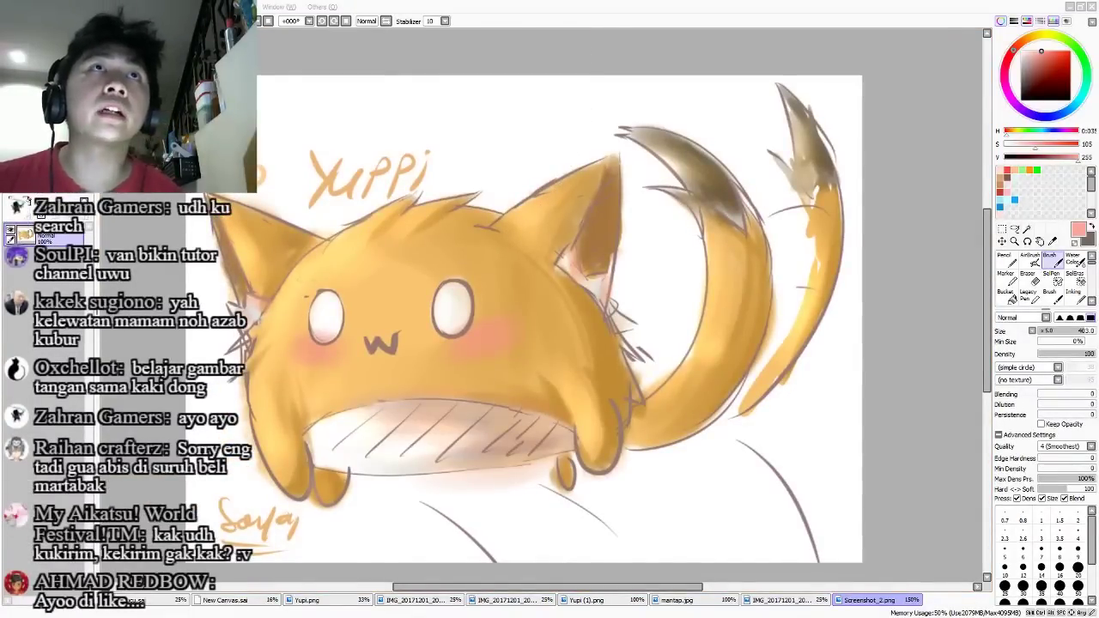
- Move the letter i of the handwritten title in Screenshot_2.png closer to the P
key("alt+Tab")
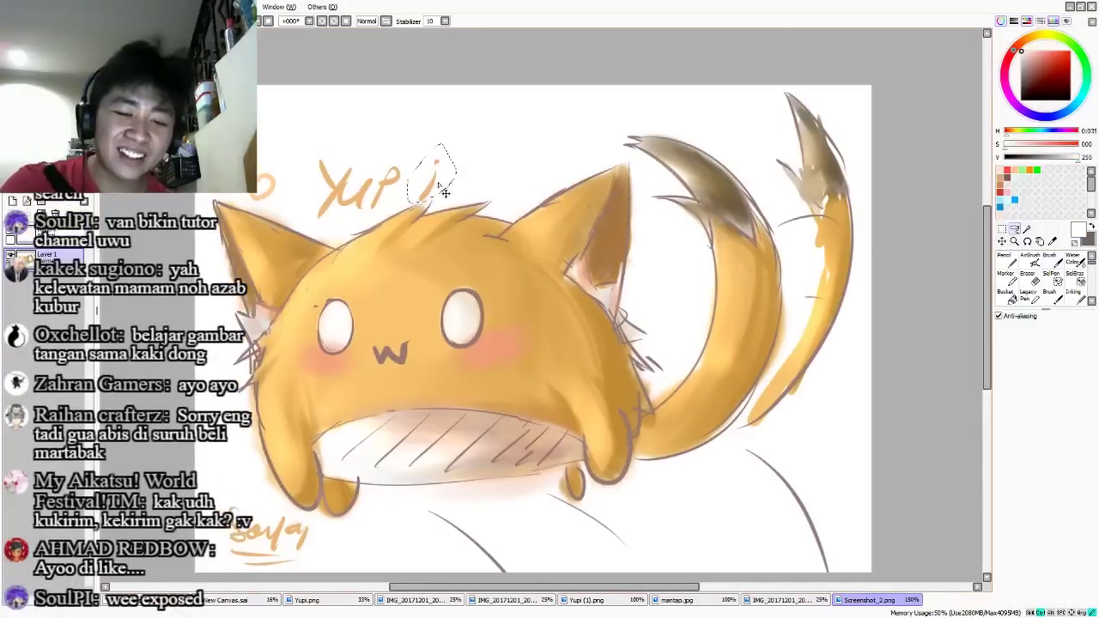
left_click_drag(437, 183, 420, 180)
key("ctrl+d")
left_click_drag(846, 524, 837, 510)
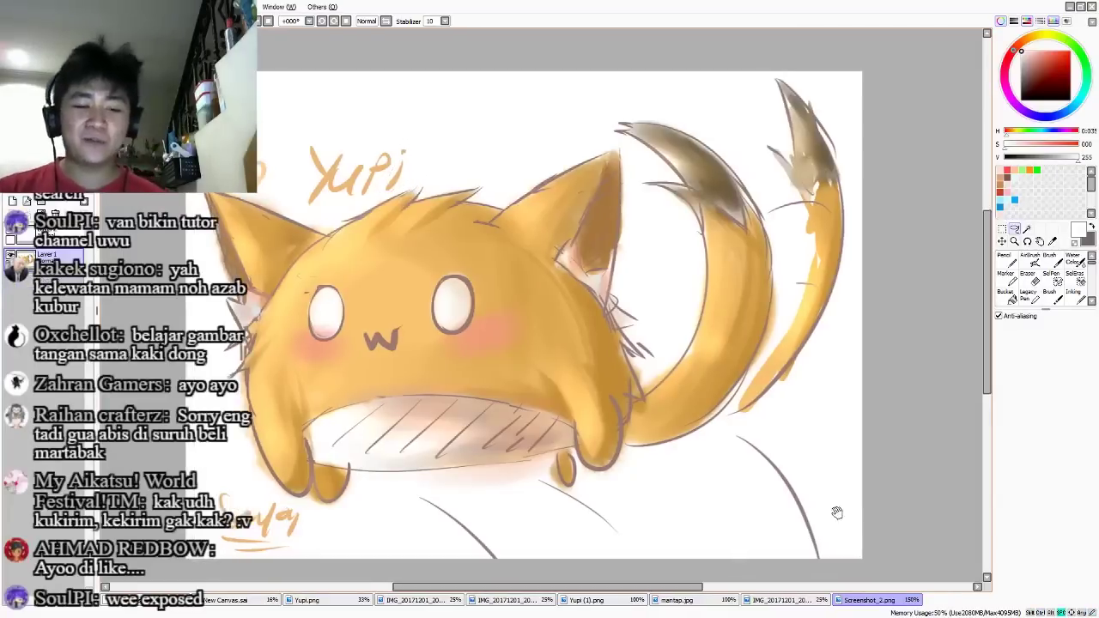
- Try fading the two tails of the submitted drawing with a very large white brush
key("c")
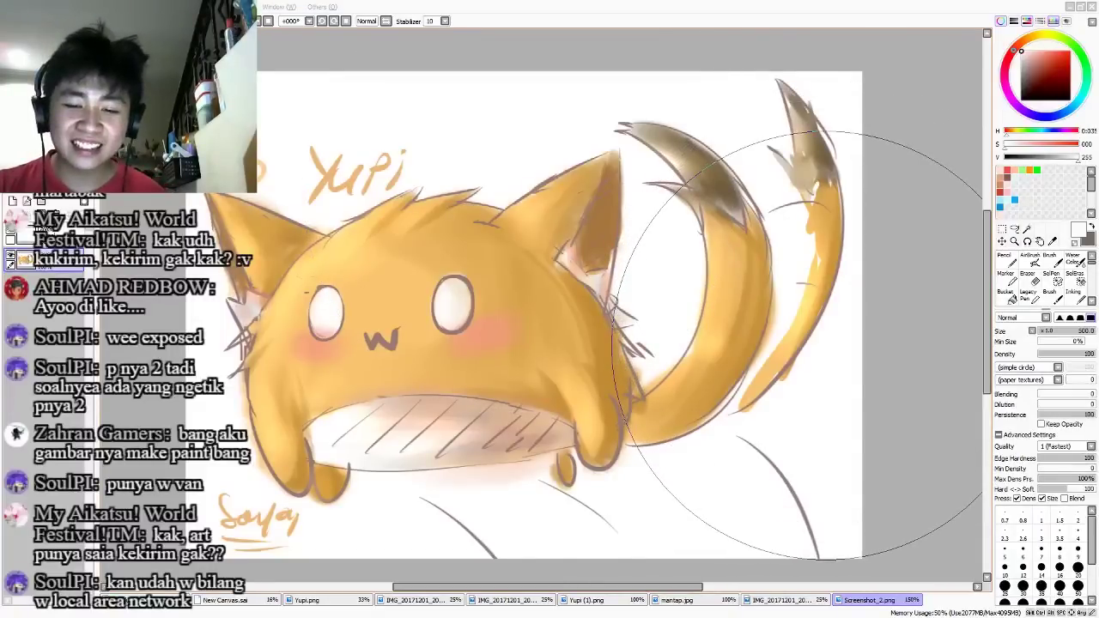
left_click_drag(820, 348, 850, 374)
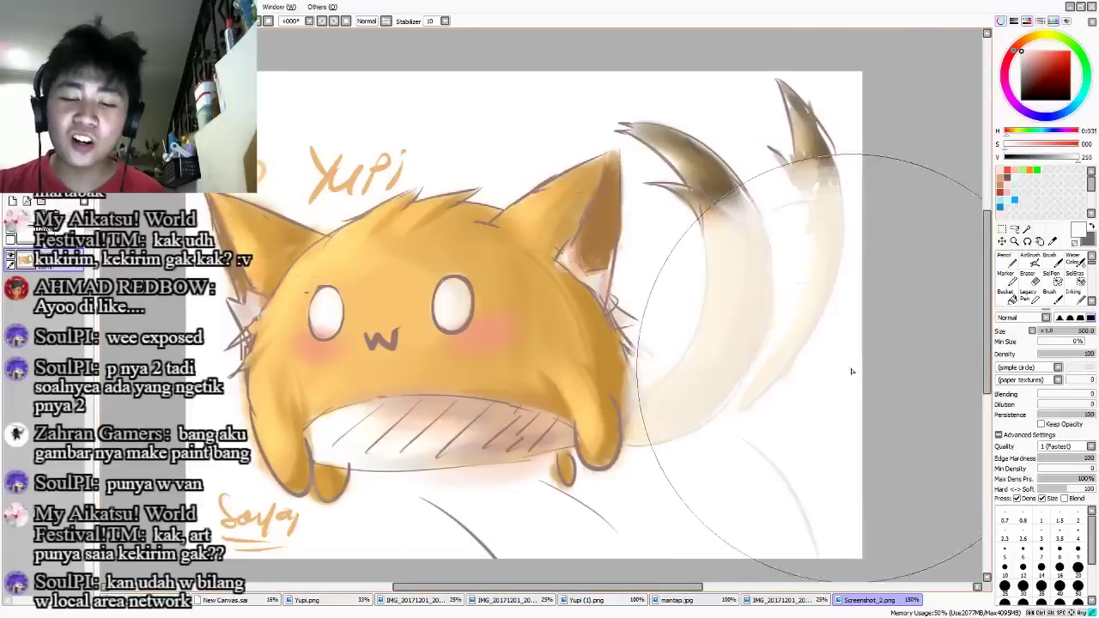
key("ctrl+z")
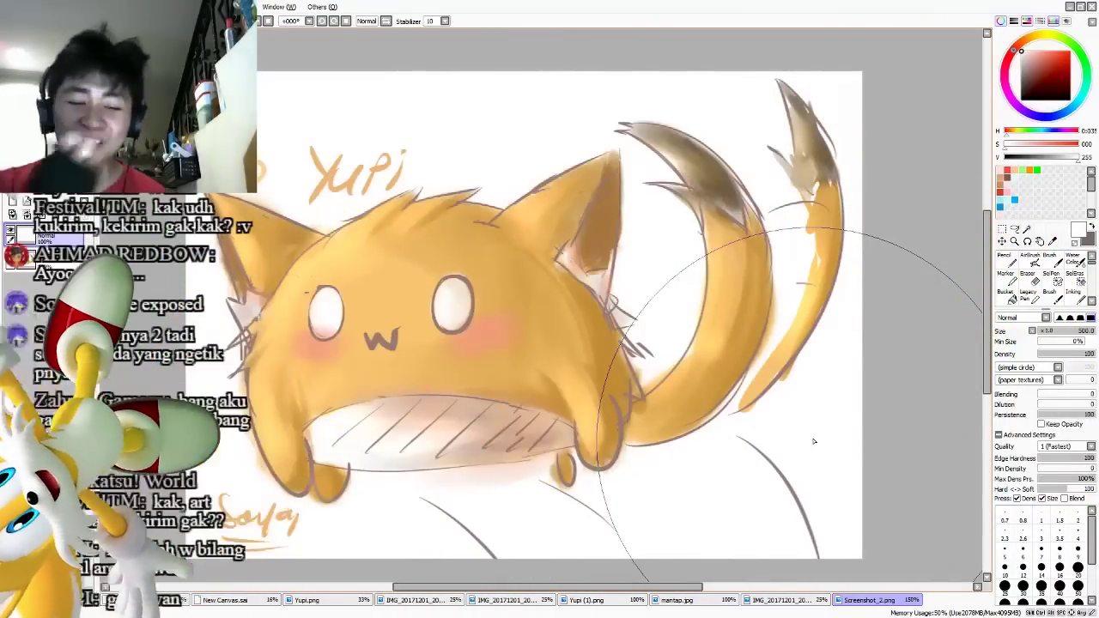
- Try marking corrections around the paws and feet of the submitted drawing with brush strokes
key("b")
mouse_move(544, 450)
left_mouse_down()
mouse_move(624, 443)
mouse_move(558, 431)
mouse_move(584, 432)
left_mouse_up()
key("ctrl+z")
left_click_drag(322, 447, 390, 519)
key("ctrl+z")
left_click_drag(257, 437, 339, 528)
key("ctrl+z")
mouse_move(596, 438)
left_mouse_down()
mouse_move(553, 477)
mouse_move(618, 447)
left_mouse_up()
key("ctrl+z")
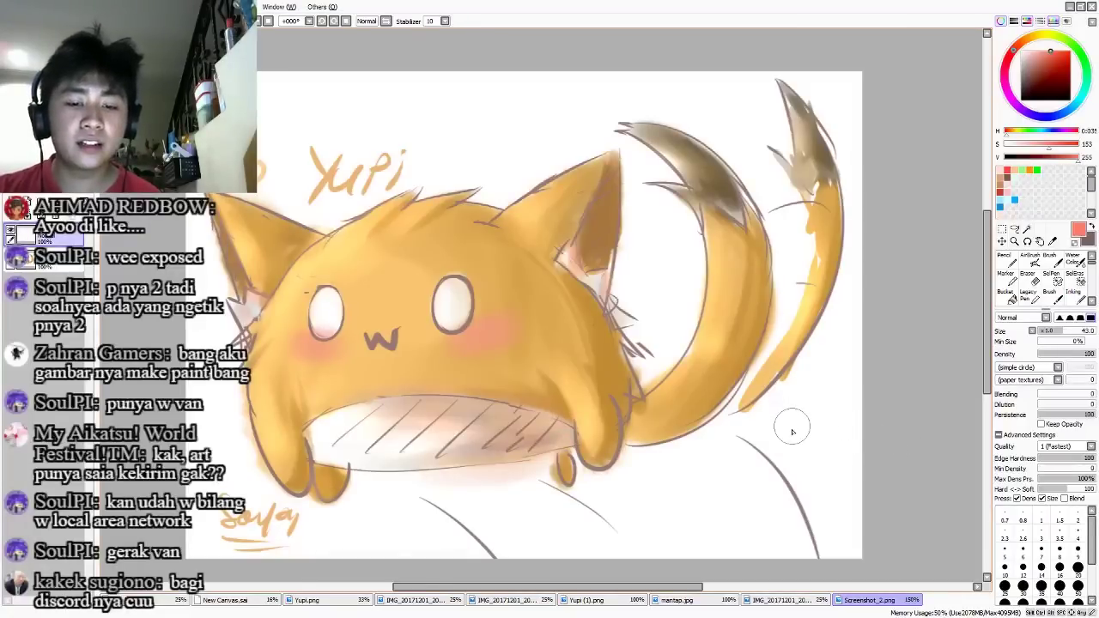
- Write the score 85 in light red above the creature's head on the submitted drawing
left_click_drag(798, 441, 803, 420)
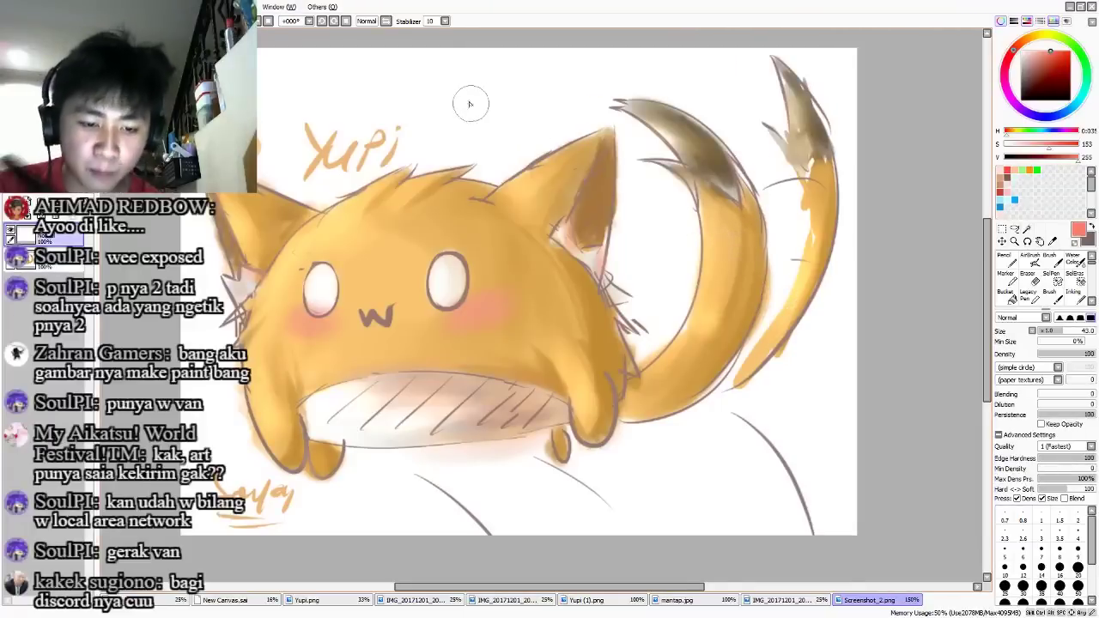
mouse_move(498, 106)
left_mouse_down()
mouse_move(489, 65)
mouse_move(539, 97)
mouse_move(501, 116)
mouse_move(501, 104)
mouse_move(527, 100)
mouse_move(523, 127)
left_mouse_up()
key("ctrl+z")
mouse_move(530, 98)
left_mouse_down()
mouse_move(569, 99)
mouse_move(567, 112)
left_mouse_up()
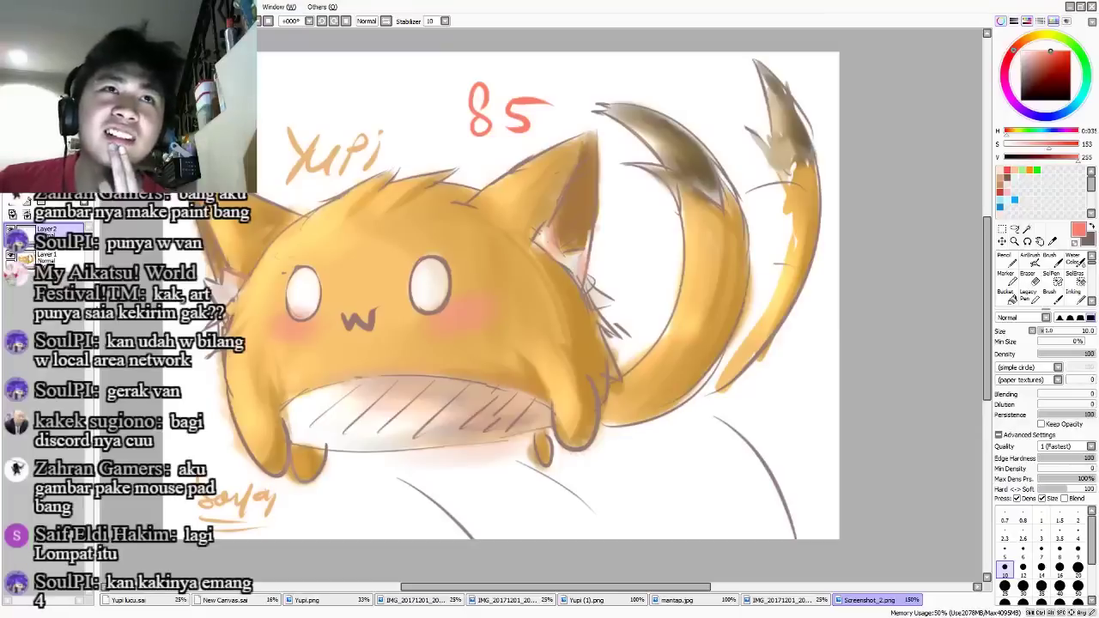
- Try sketching extra feet beside both front paws along the belly's lower edge in Yupi lucu.sai
left_click(179, 599)
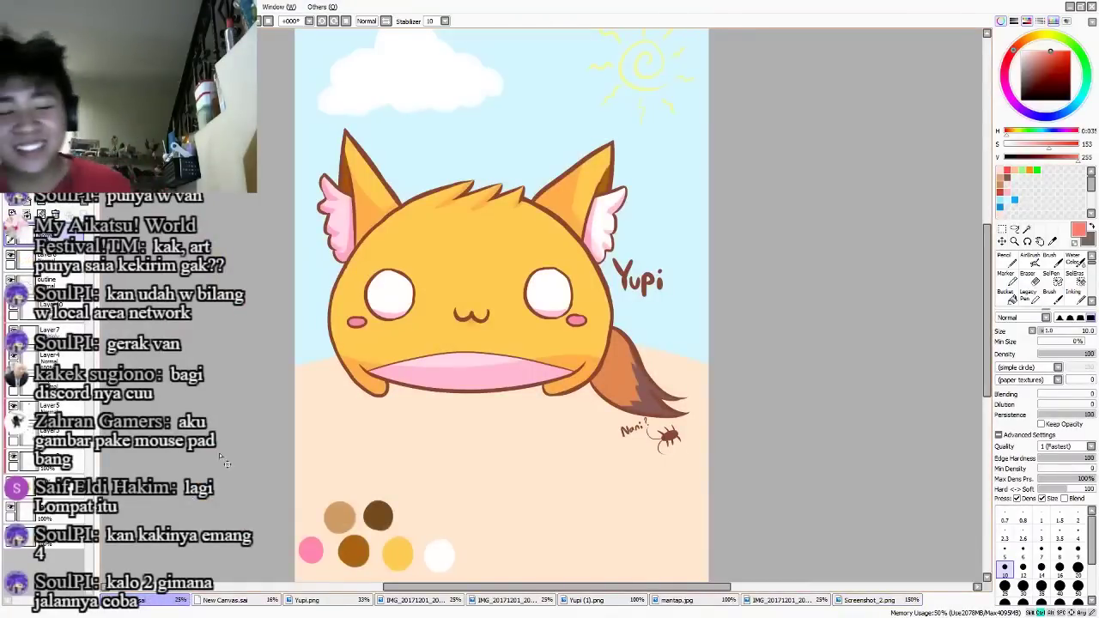
scroll(416, 424, "down", 3)
scroll(417, 398, "up", 6)
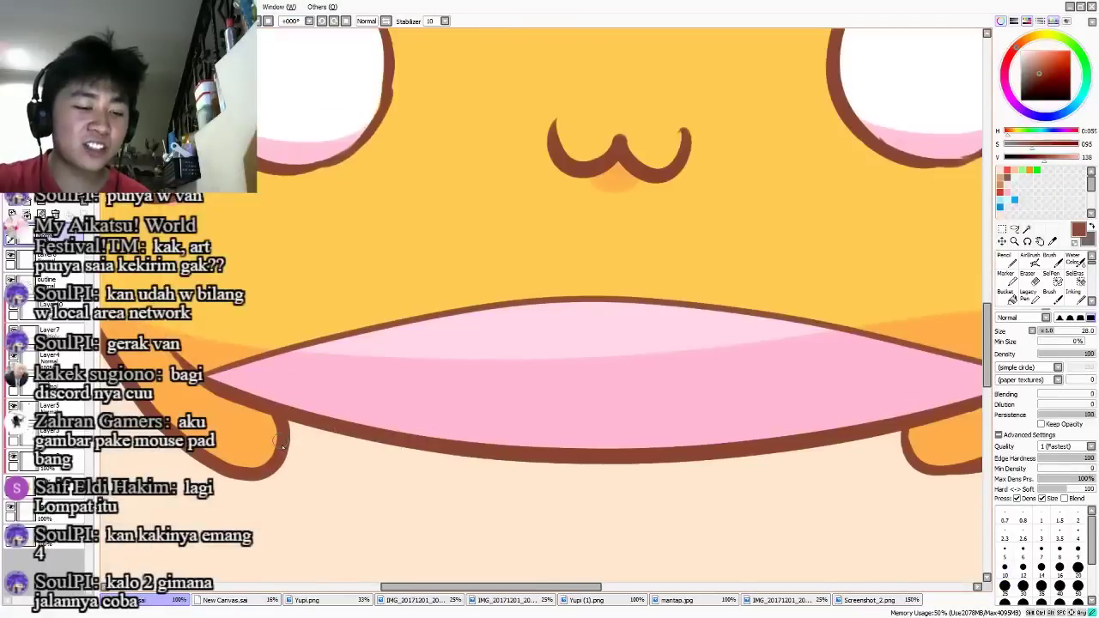
mouse_move(283, 438)
left_mouse_down()
mouse_move(346, 417)
mouse_move(324, 424)
left_mouse_up()
key("ctrl+z")
mouse_move(866, 440)
left_mouse_down()
mouse_move(903, 458)
mouse_move(874, 458)
mouse_move(903, 455)
left_mouse_up()
key("ctrl+z")
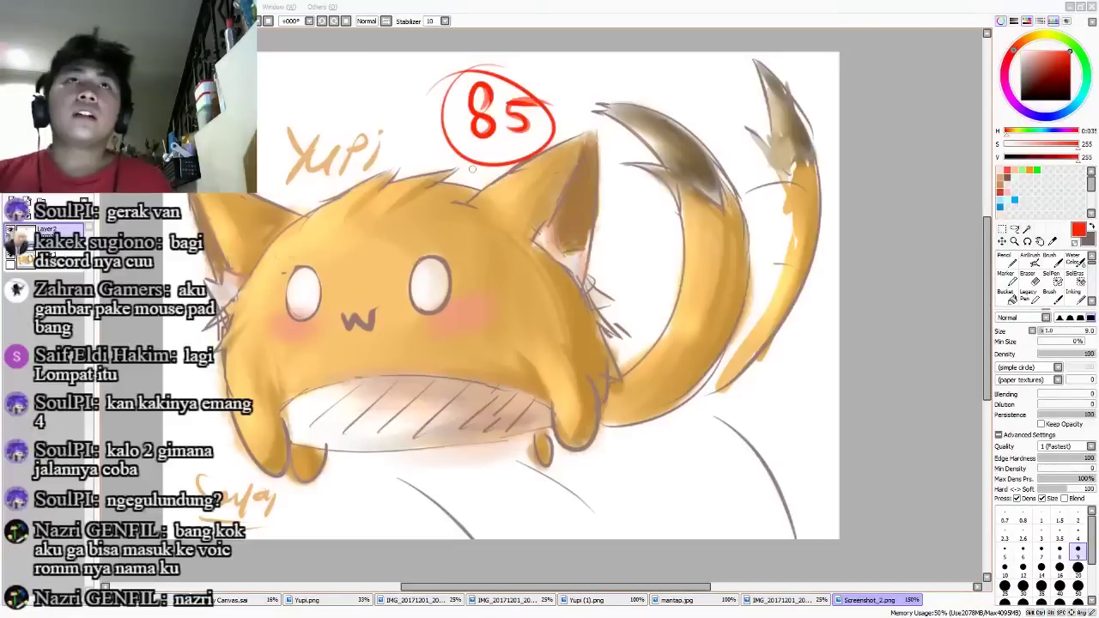
- Switch to the submitted pencil sketch photo of Yupi and try red correction strokes over both ears
left_click(785, 600)
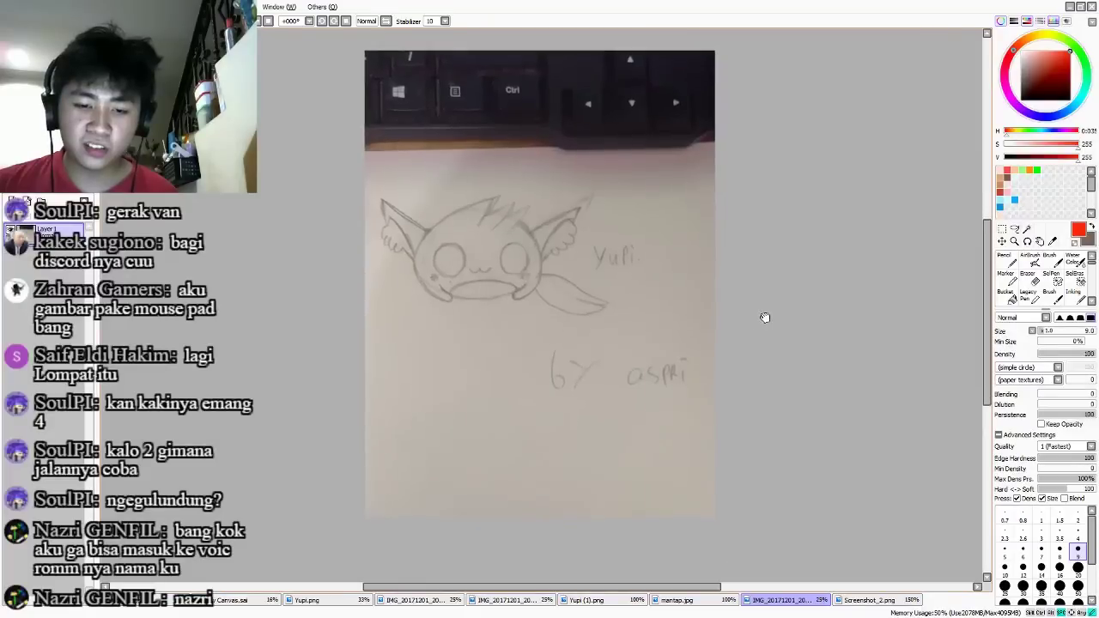
scroll(626, 247, "up", 1)
mouse_move(626, 247)
left_mouse_down()
mouse_move(672, 268)
mouse_move(729, 194)
mouse_move(731, 171)
mouse_move(783, 235)
left_mouse_up()
scroll(707, 218, "up", 1)
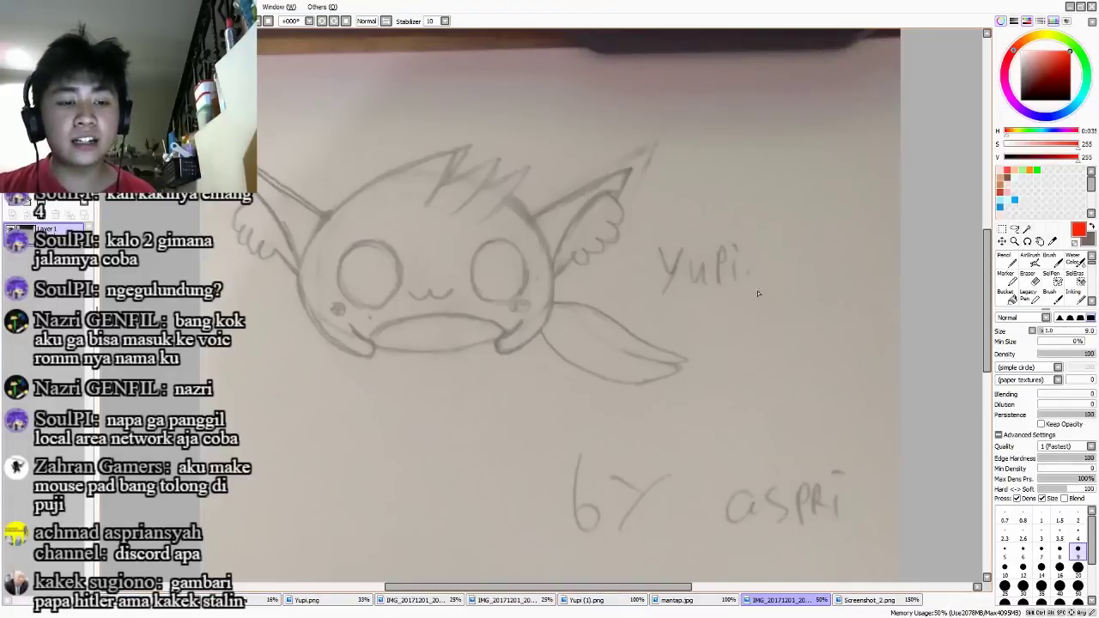
mouse_move(328, 206)
left_mouse_down()
mouse_move(256, 166)
mouse_move(314, 273)
left_mouse_up()
key("ctrl+z")
left_click_drag(534, 214, 643, 157)
key("ctrl+z")
key("ctrl+z")
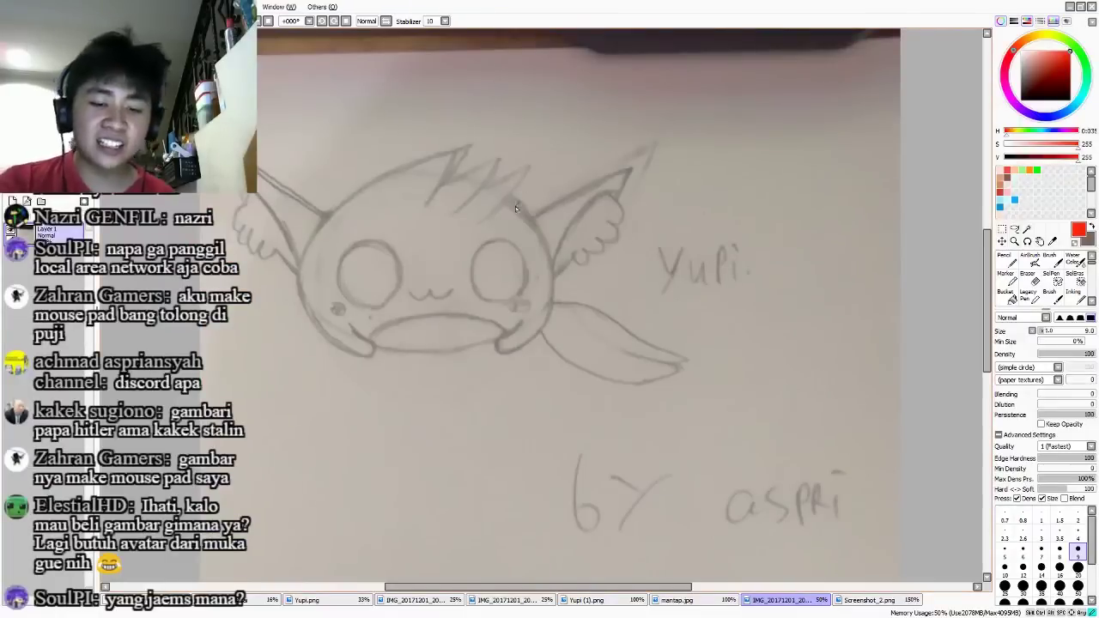
- Try redrawing the pencil sketch's ears in red as taller, more upright points, and undo the strokes
mouse_move(515, 206)
left_mouse_down()
mouse_move(574, 130)
mouse_move(539, 269)
mouse_move(539, 228)
left_mouse_up()
left_click_drag(577, 131, 553, 262)
mouse_move(335, 206)
left_mouse_down()
mouse_move(294, 113)
mouse_move(295, 260)
left_mouse_up()
key("ctrl+z")
left_click_drag(294, 119, 296, 252)
mouse_move(297, 115)
left_mouse_down()
mouse_move(311, 236)
mouse_move(308, 200)
mouse_move(308, 237)
mouse_move(249, 167)
left_mouse_up()
key("ctrl+z")
key("ctrl+z")
mouse_move(324, 213)
left_mouse_down()
mouse_move(214, 178)
mouse_move(290, 284)
left_mouse_up()
key("ctrl+z")
key("ctrl+z")
key("ctrl+z")
key("ctrl+z")
key("ctrl+z")
key("ctrl+z")
key("ctrl+z")
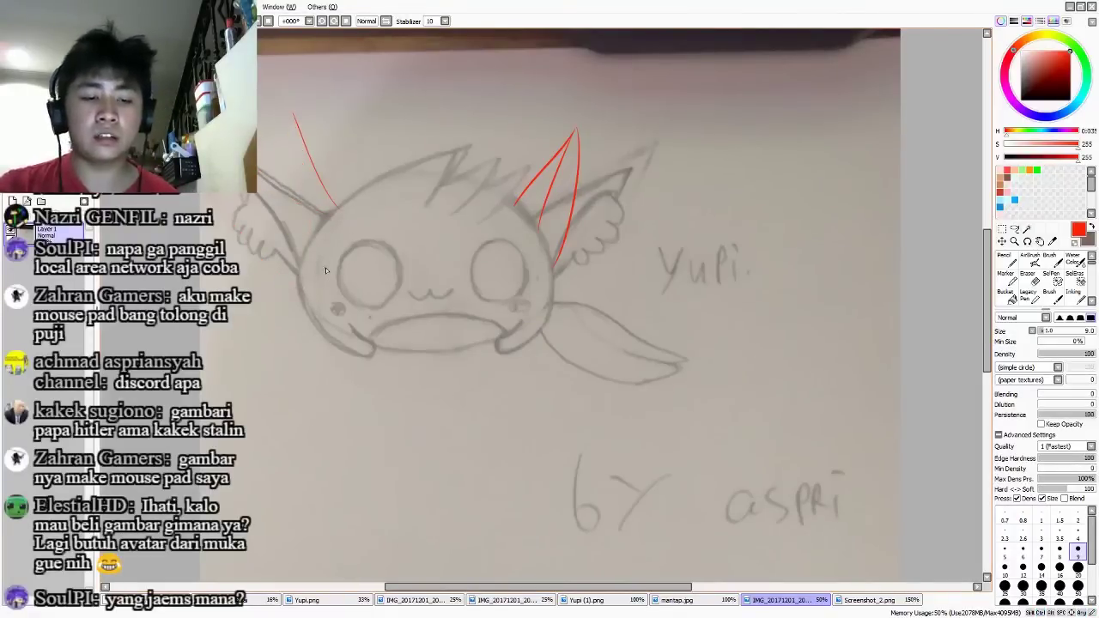
key("ctrl+z")
key("ctrl+z")
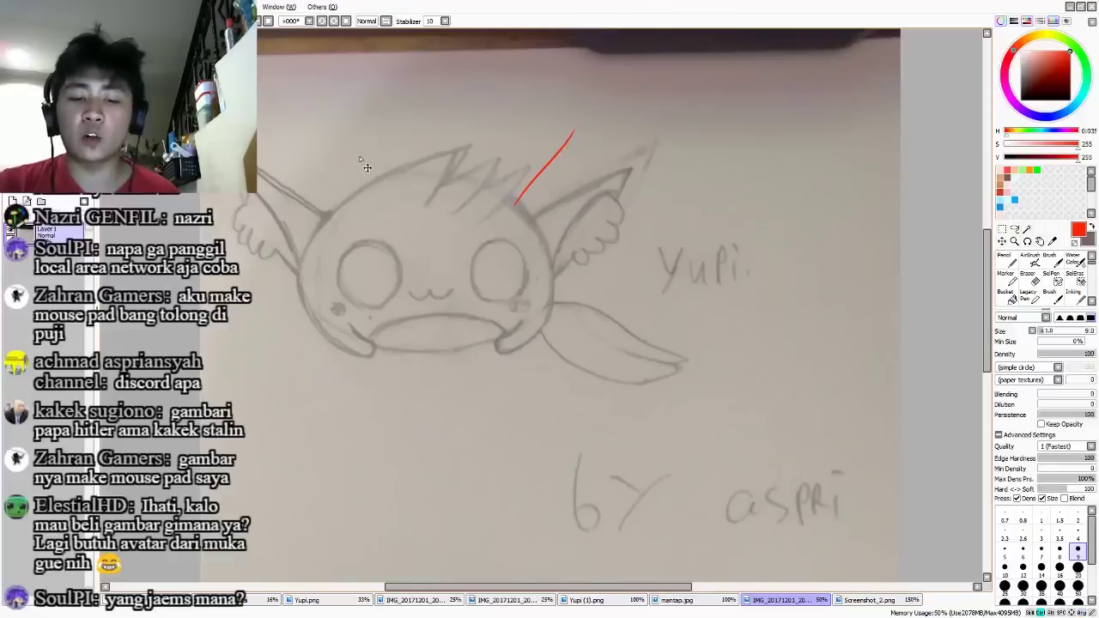
key("ctrl+z")
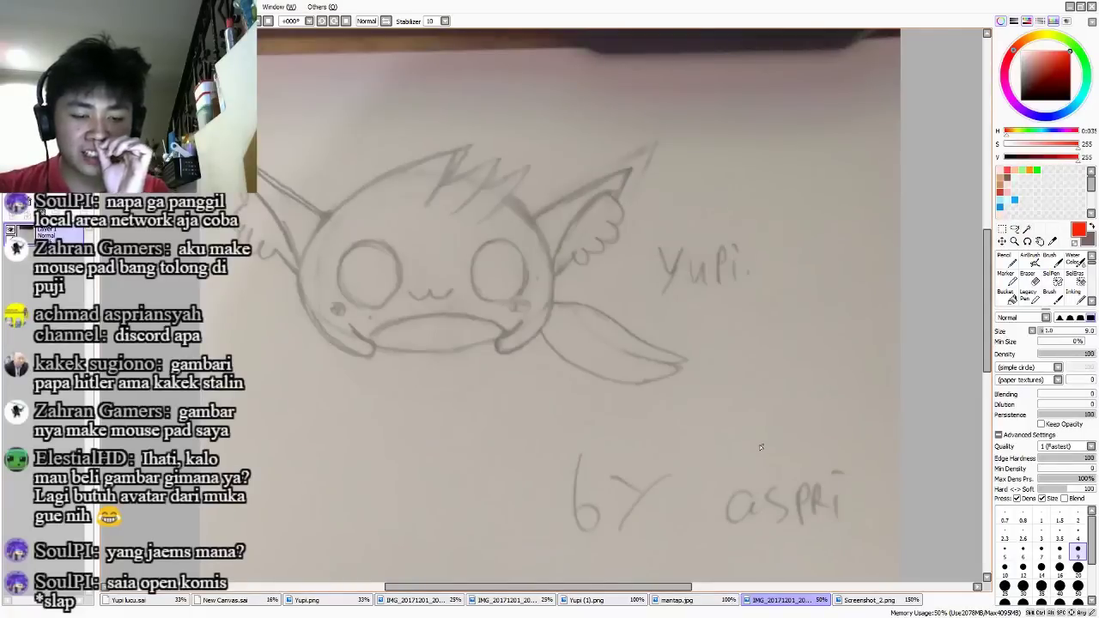
left_click_drag(742, 407, 732, 390)
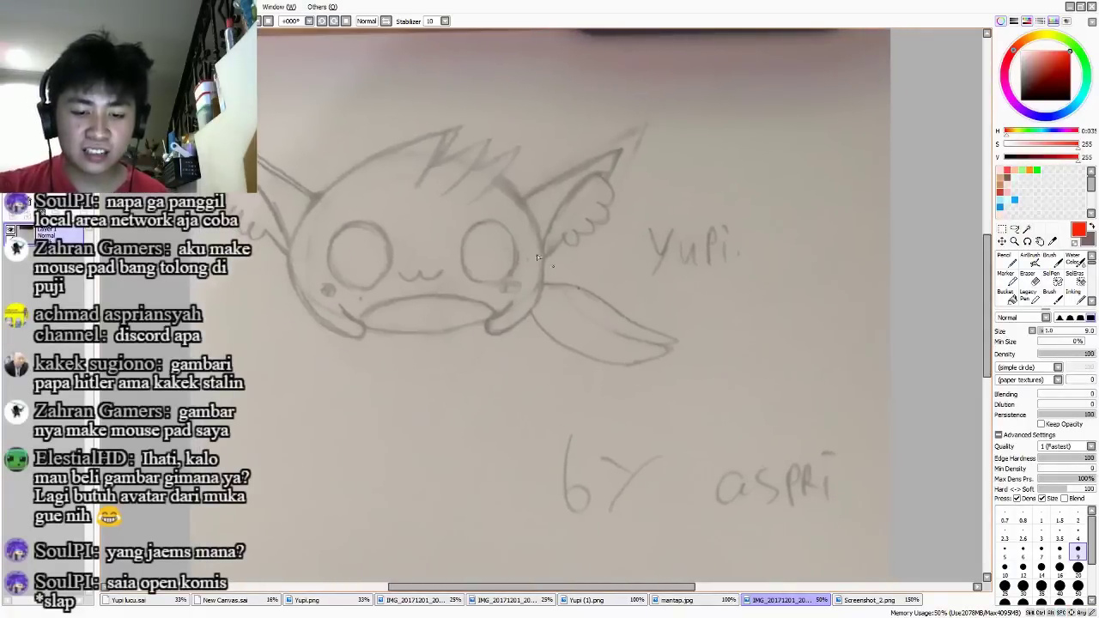
- Try redrawing the pencil sketch's tail in red as a thinner curve tapering to a point, and undo the strokes
left_click_drag(542, 283, 607, 307)
key("ctrl+z")
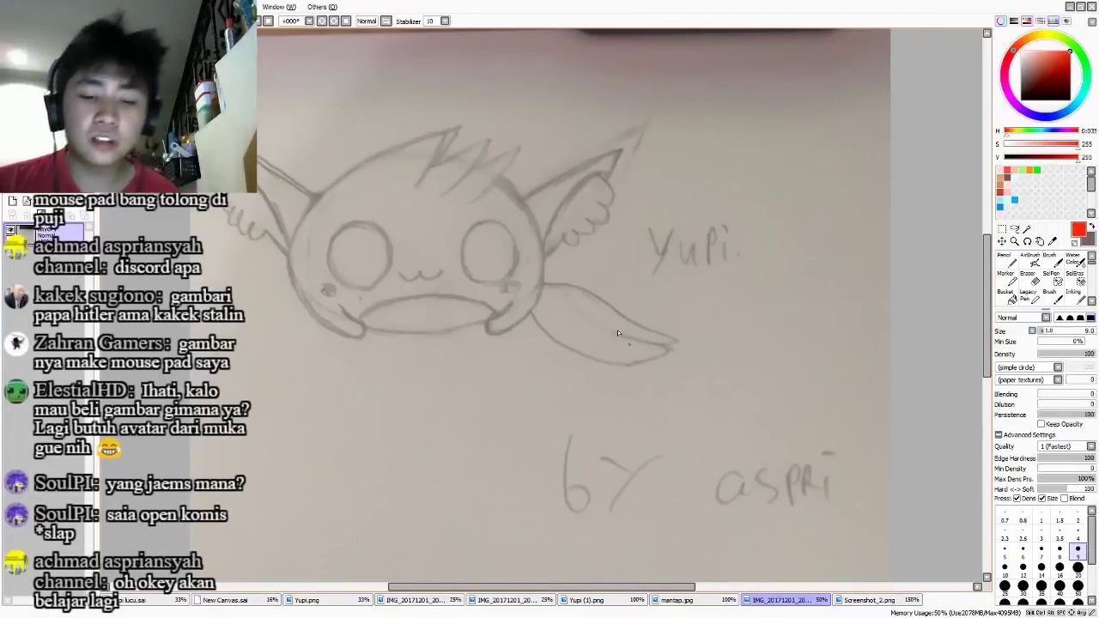
left_click_drag(548, 284, 662, 345)
key("ctrl+z")
key("ctrl+z")
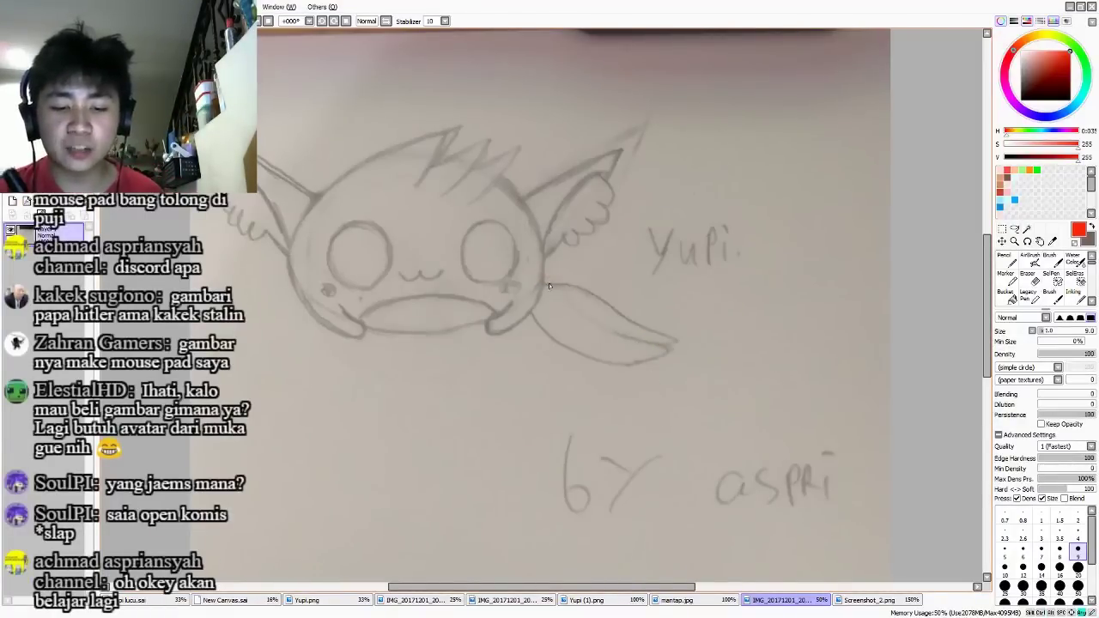
left_click_drag(551, 286, 663, 329)
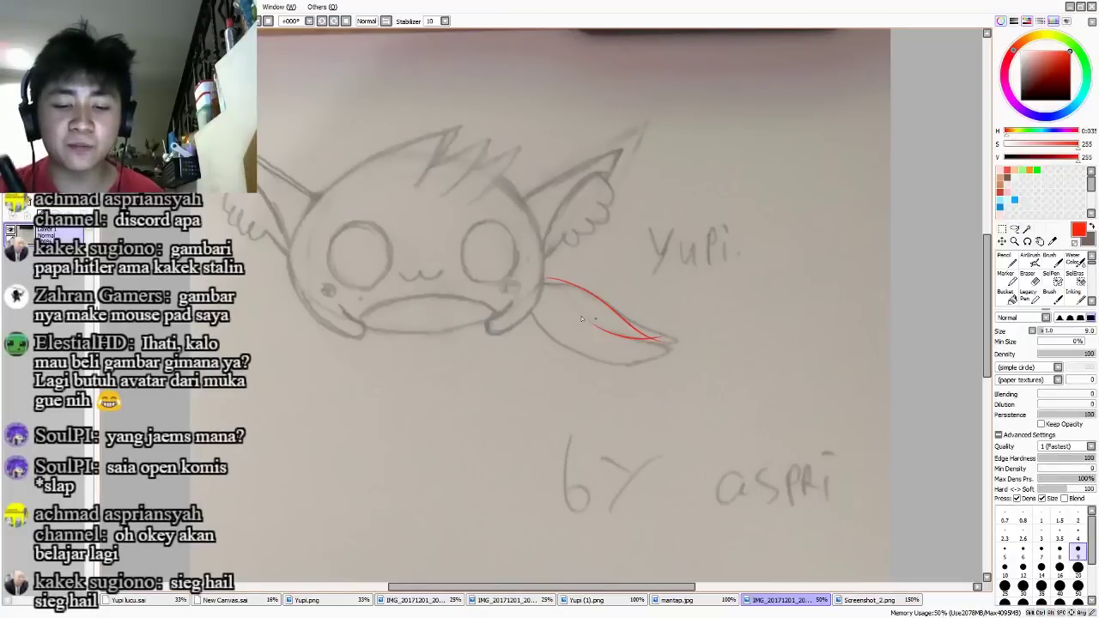
left_click_drag(530, 314, 661, 345)
key("ctrl+z")
key("ctrl+z")
- Write a circled score of 78 in red above the name on the pencil sketch photo
left_click_drag(854, 240, 855, 276)
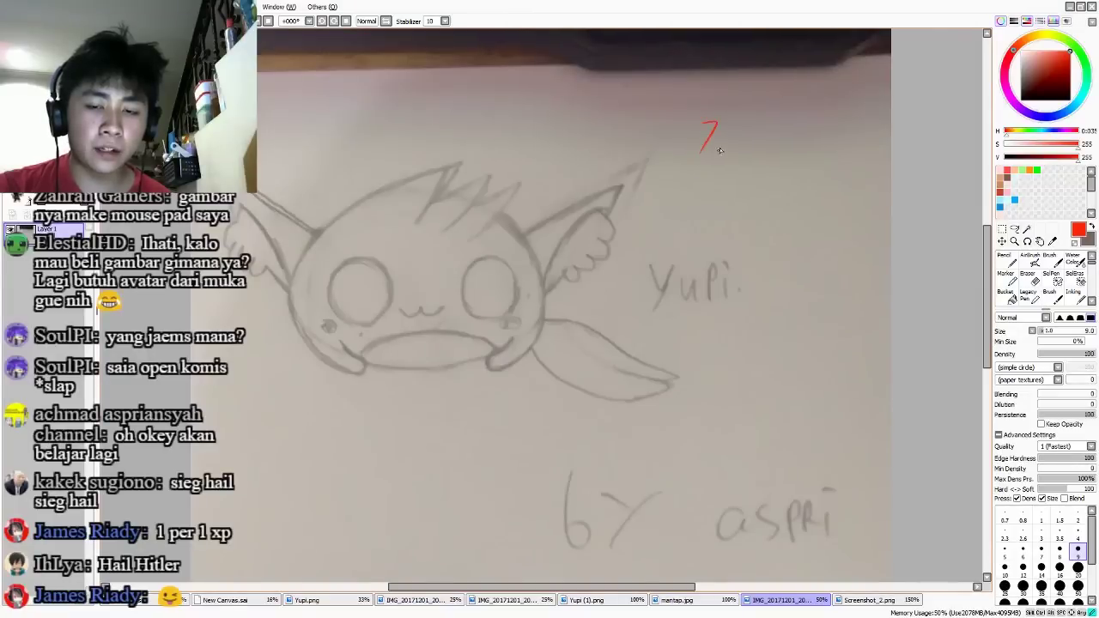
left_click_drag(732, 129, 728, 130)
left_click_drag(734, 92, 730, 92)
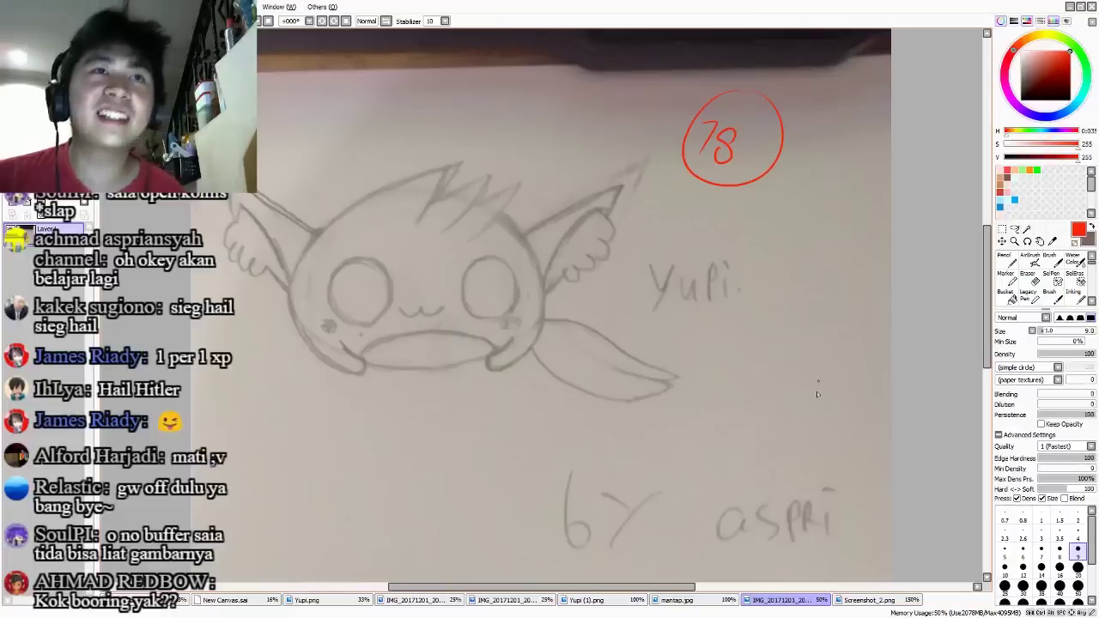
- Compare the cat photo mantap.jpg with the finished Yupi drawing in Yupi lucu.sai, ending on the cat photo
left_click(682, 602)
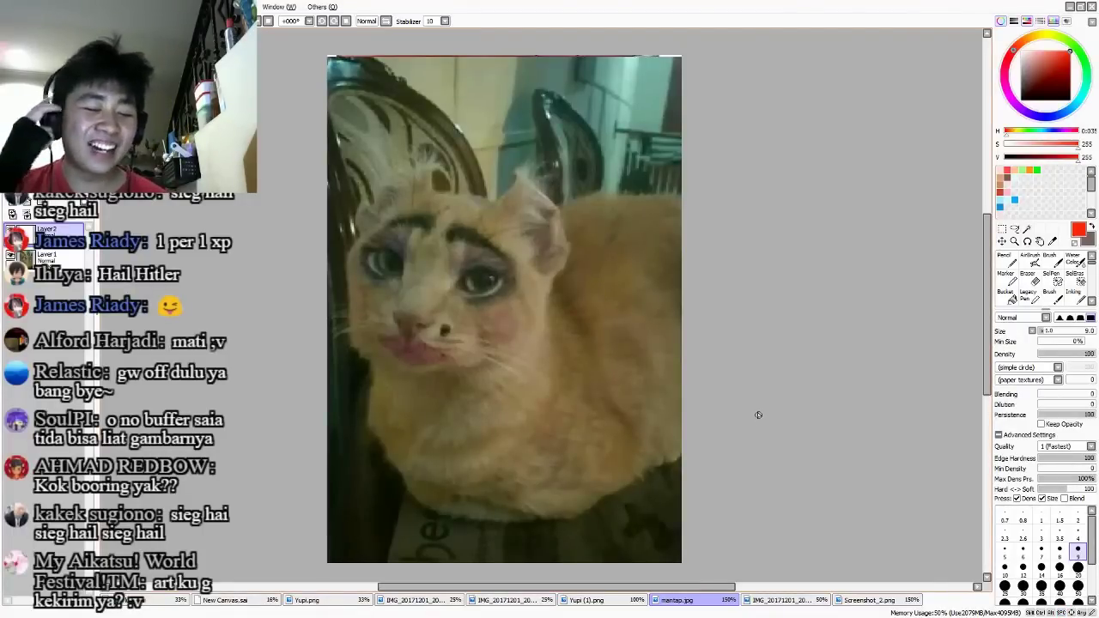
left_click(154, 602)
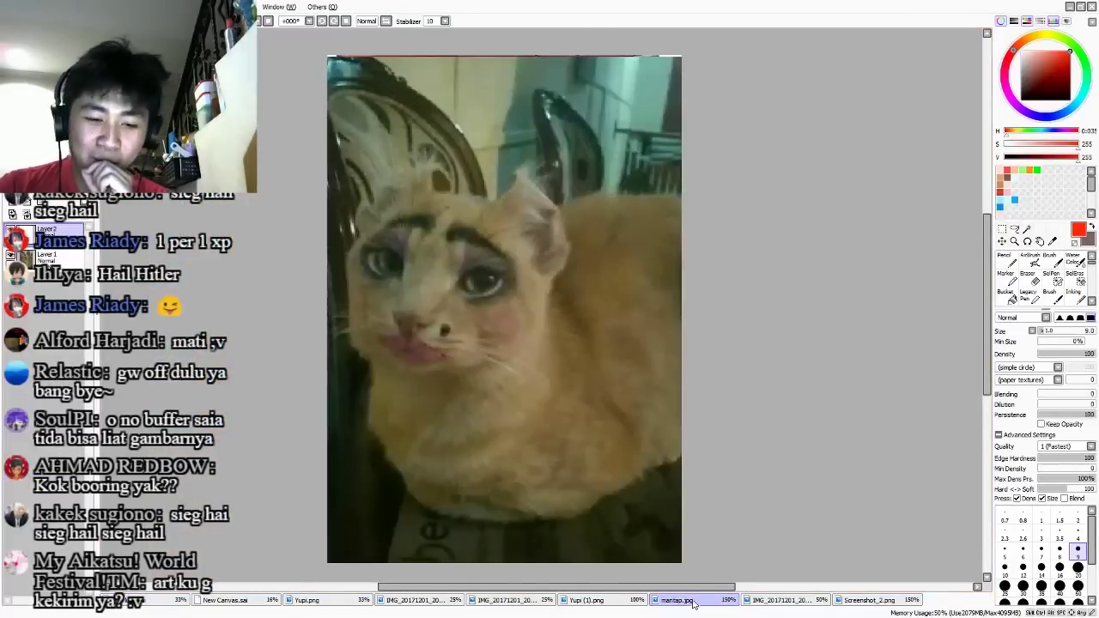
left_click(693, 600)
left_click(158, 601)
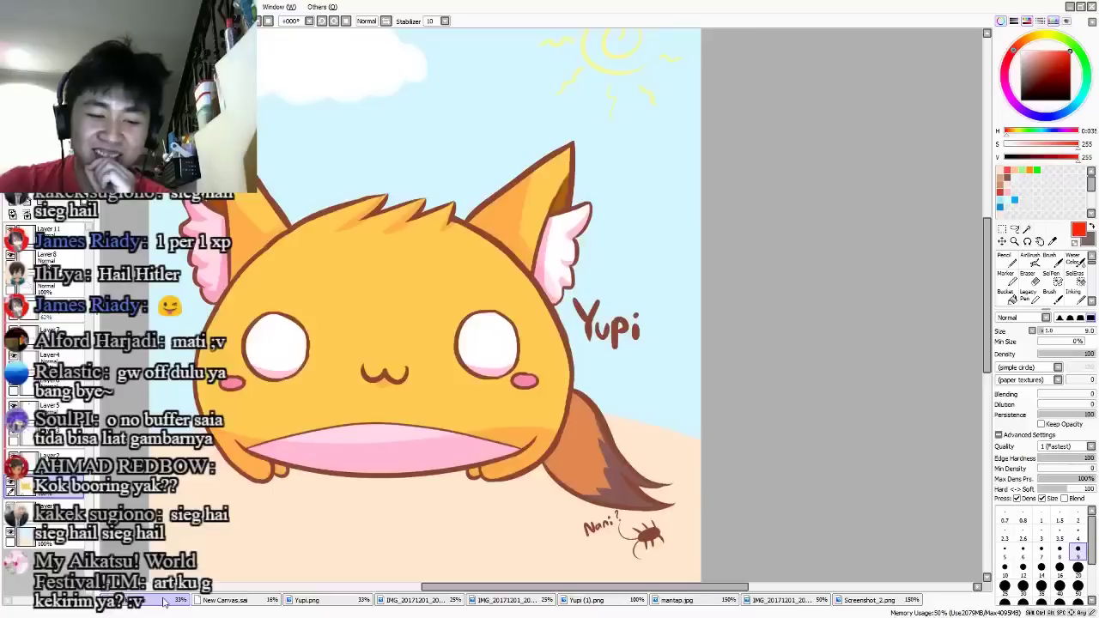
left_click(724, 608)
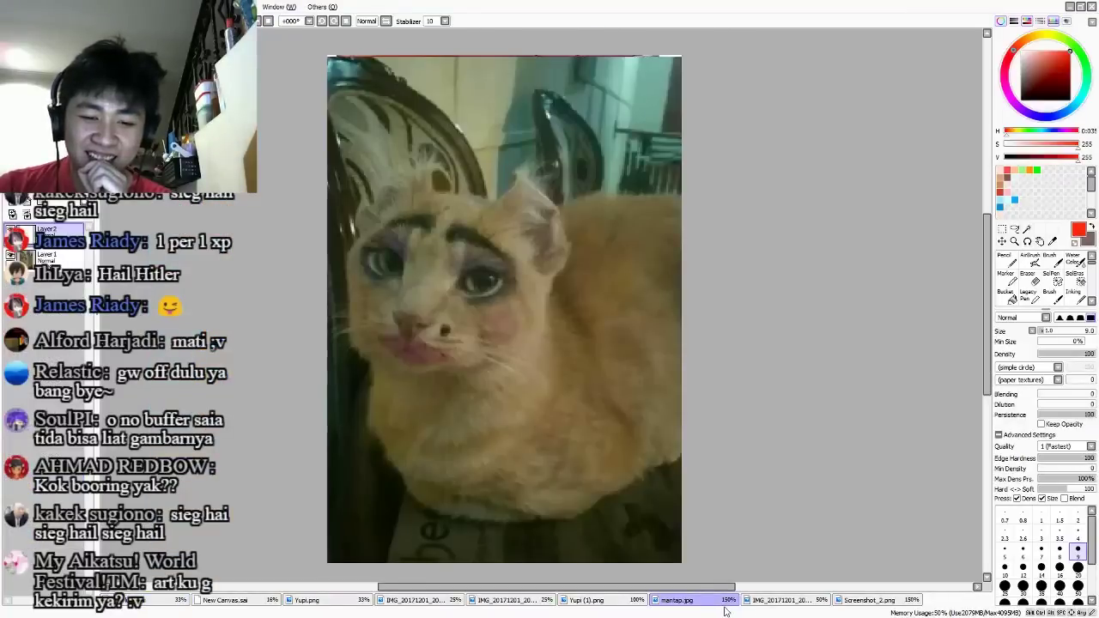
left_click(142, 603)
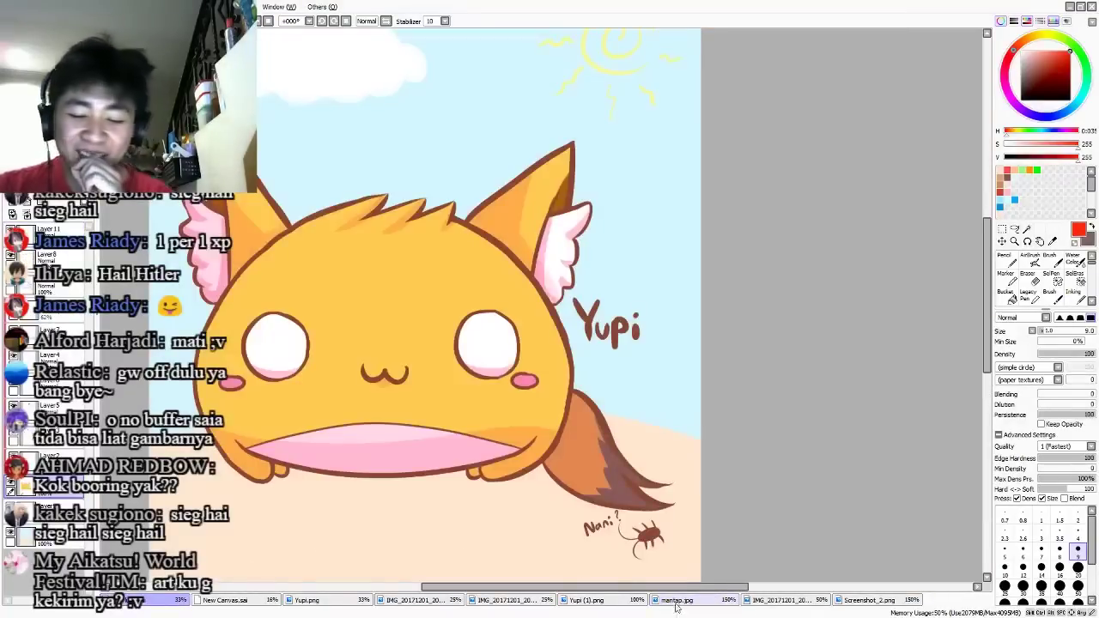
left_click(676, 600)
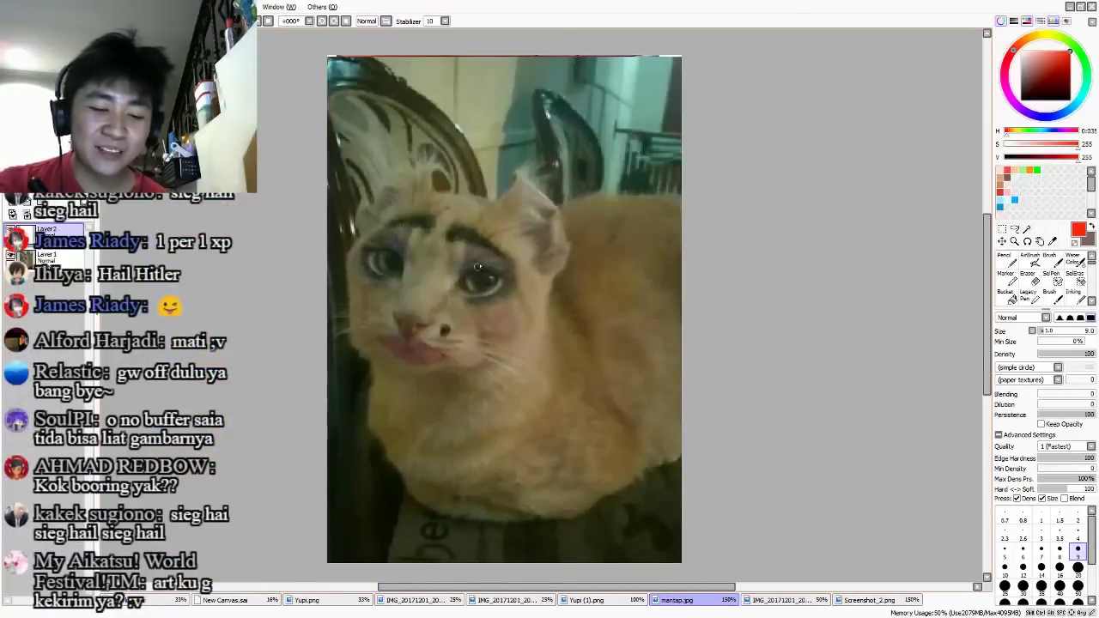
- Outline both of the cat's eyes with red circles and fill them in solid white
left_click_drag(387, 248, 393, 256)
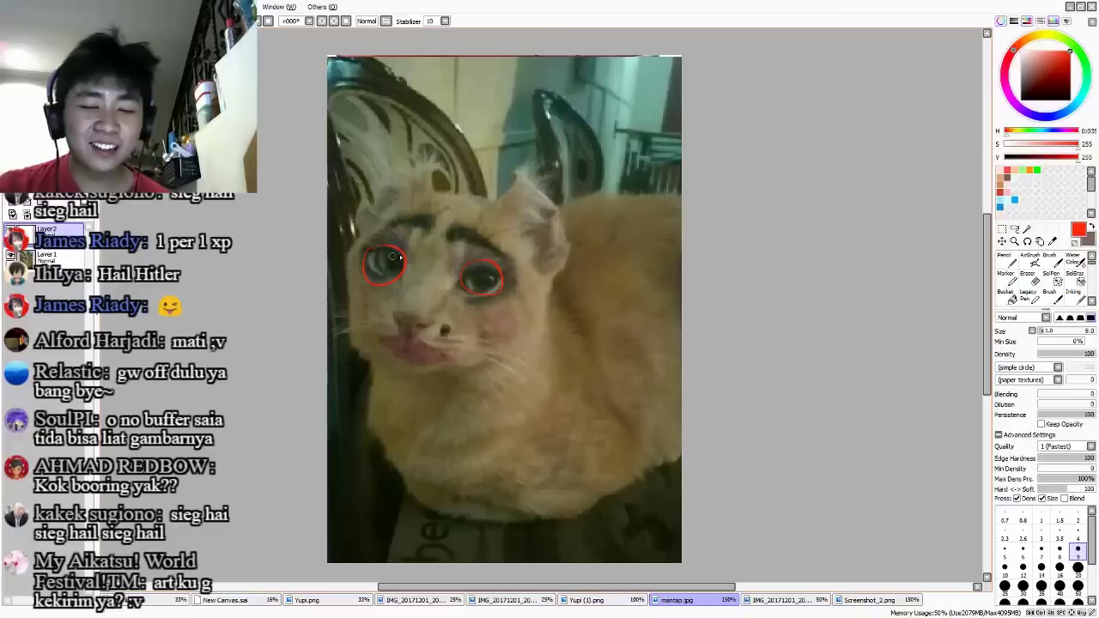
left_click_drag(1042, 61, 1019, 50)
left_click_drag(581, 310, 648, 310, "ctrl+alt")
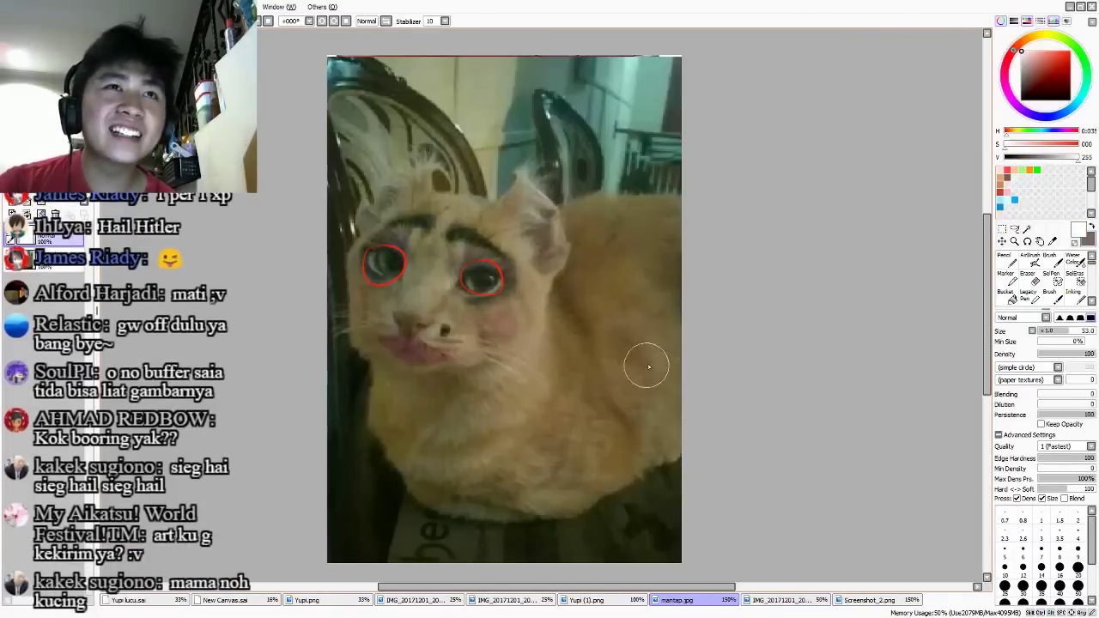
left_click_drag(644, 374, 640, 349)
left_click_drag(477, 252, 496, 250)
key("ctrl+z")
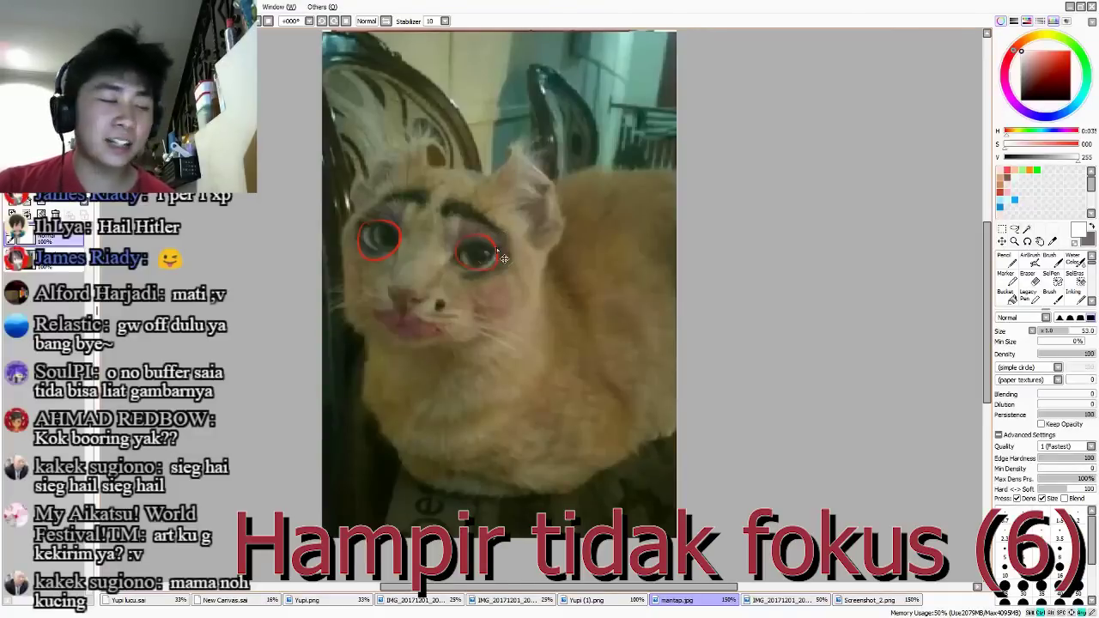
left_click_drag(477, 252, 476, 252)
left_click_drag(376, 237, 378, 238)
left_click_drag(476, 203, 446, 209)
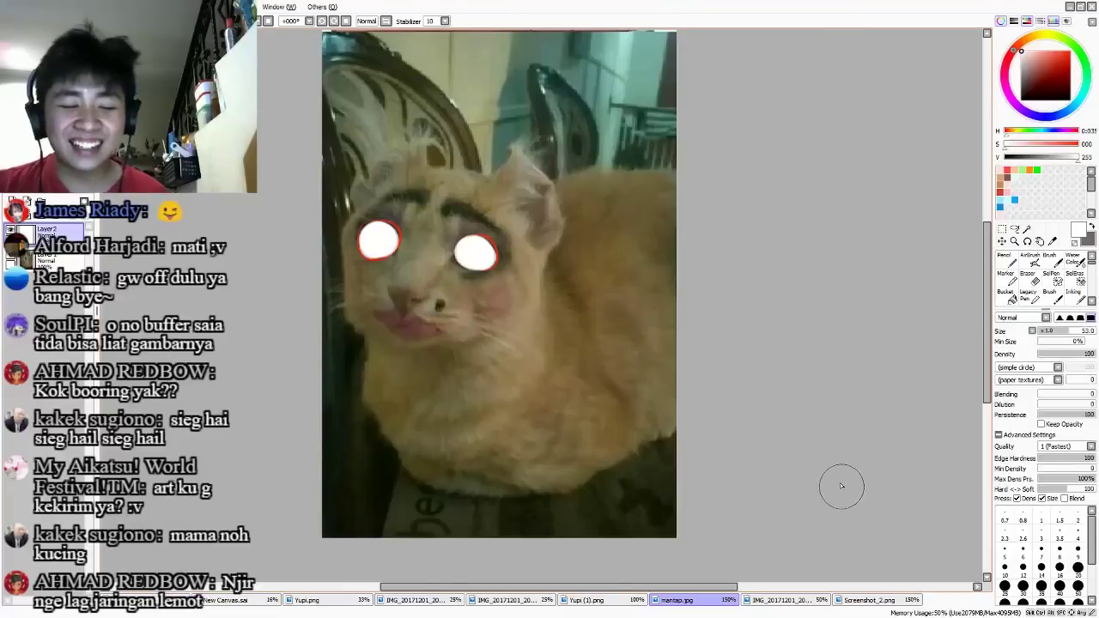
- Return to red with brush size 9 and add strokes over the chair back behind the cat in mantap.jpg
left_click_drag(696, 314, 691, 354)
left_click(1069, 51)
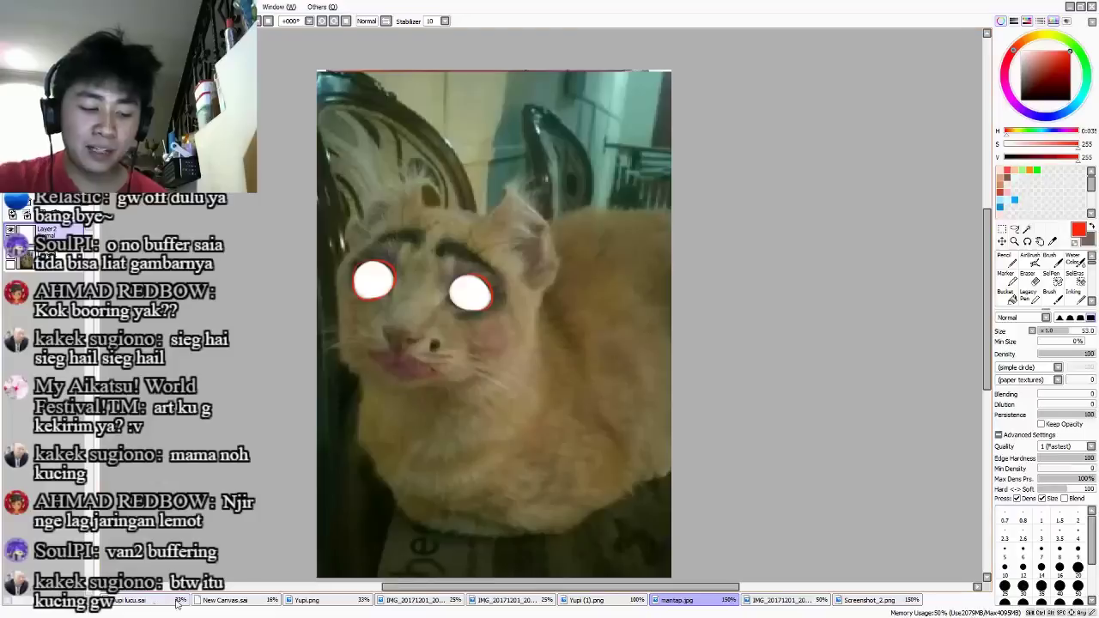
left_click(210, 598)
left_click(710, 599)
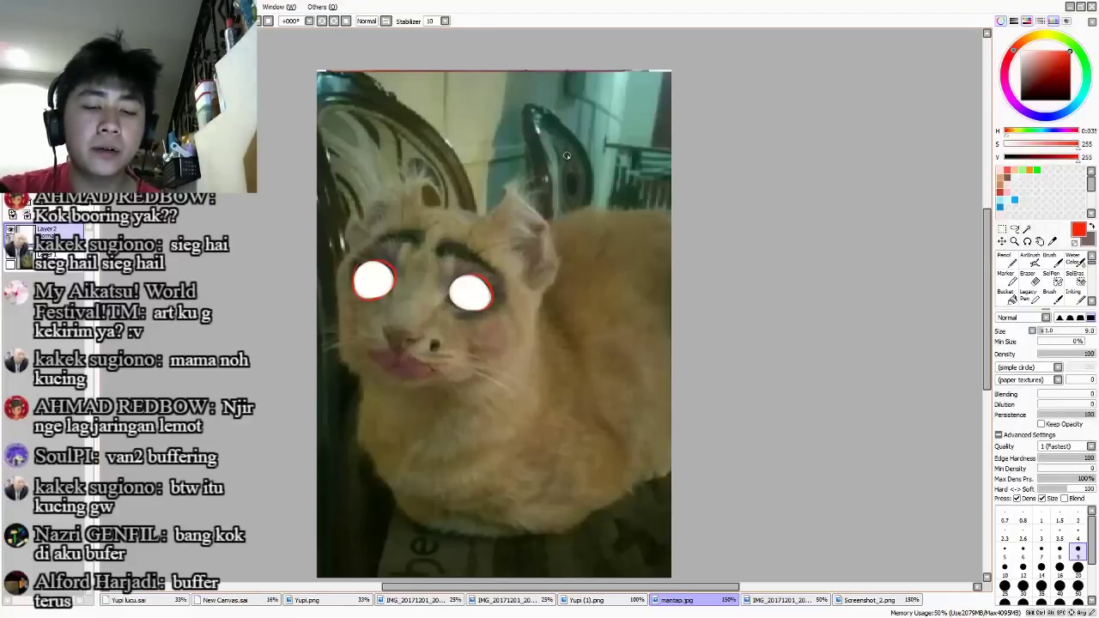
left_click_drag(582, 157, 576, 194)
mouse_move(601, 157)
left_mouse_down()
mouse_move(616, 154)
mouse_move(559, 135)
left_mouse_up()
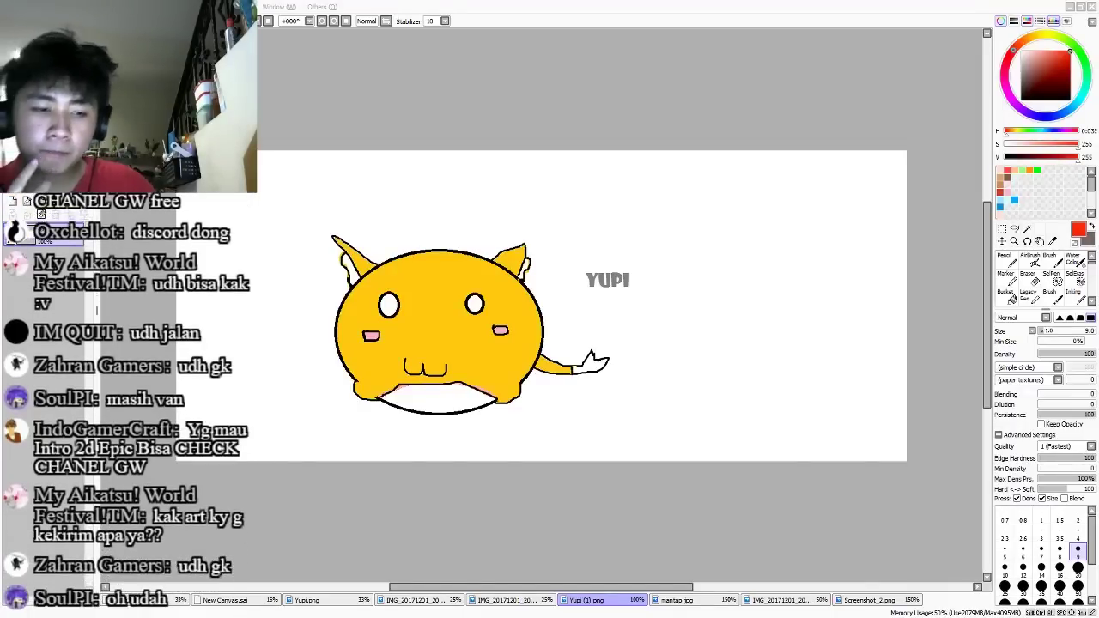
- Switch to Yupi (1).png and redraw the creature's tail in red as a fuller, upward-curving shape with a pointed tip
mouse_move(692, 251)
left_mouse_down()
mouse_move(737, 327)
mouse_move(759, 290)
left_mouse_up()
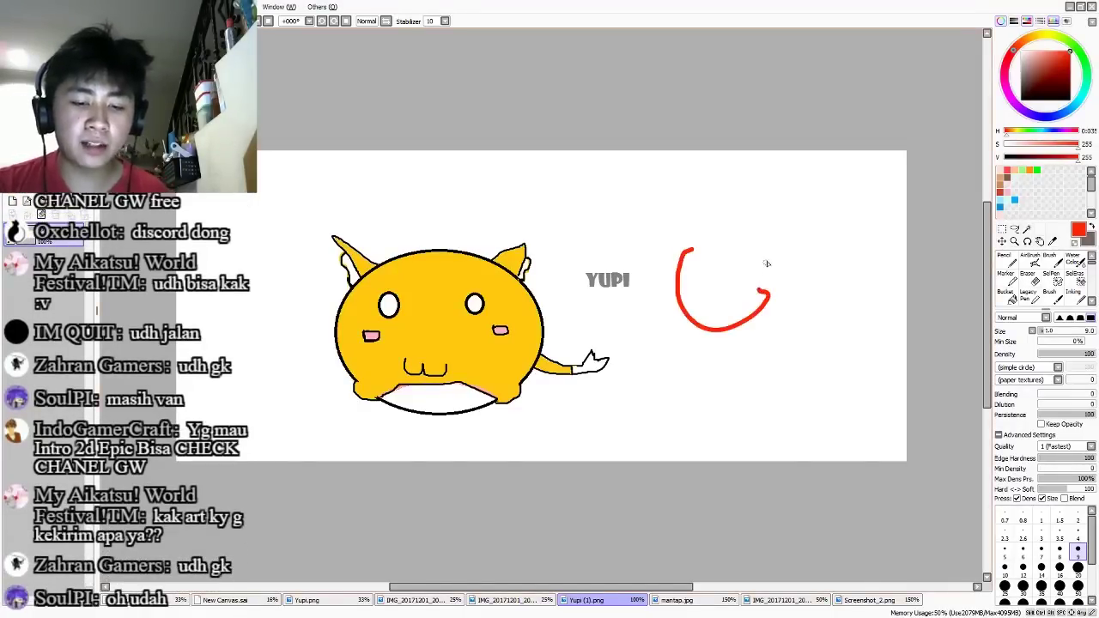
key("ctrl+z")
mouse_move(583, 361)
left_mouse_down()
mouse_move(605, 333)
mouse_move(637, 347)
mouse_move(597, 374)
left_mouse_up()
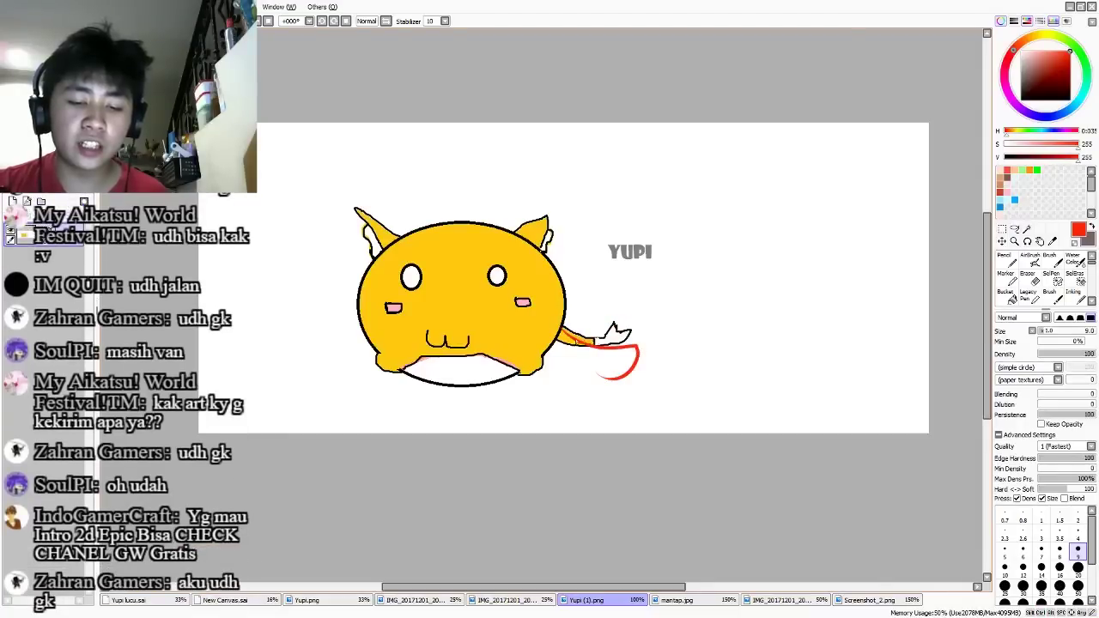
key("ctrl+z")
left_click_drag(559, 328, 575, 369)
key("ctrl+z")
mouse_move(556, 320)
left_mouse_down()
mouse_move(572, 367)
mouse_move(636, 334)
left_mouse_up()
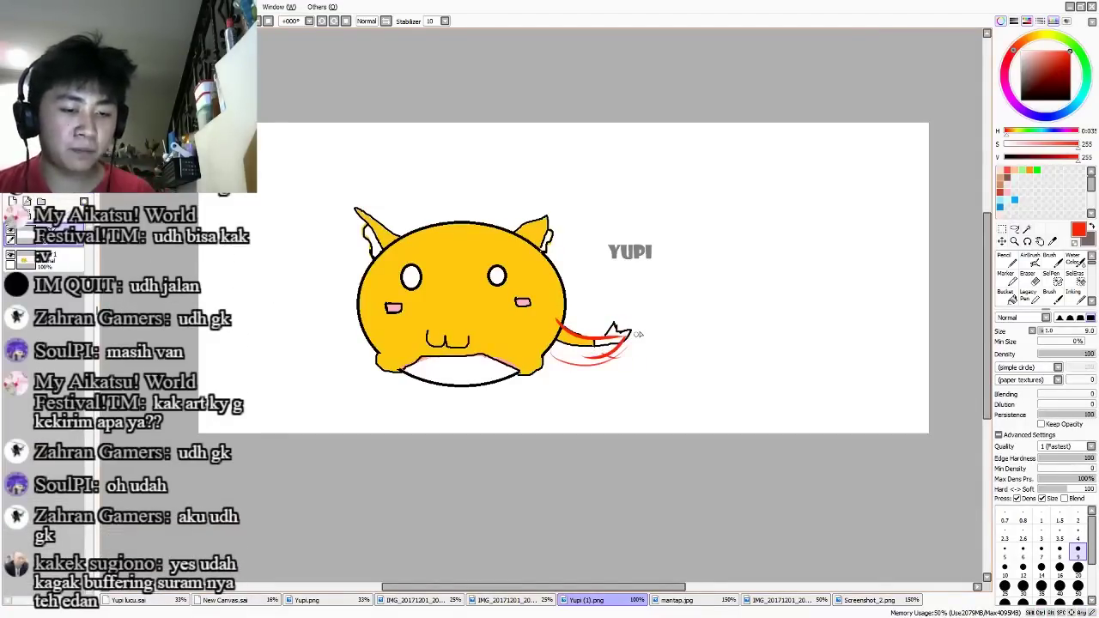
- Draw a red w-shaped mouth higher on the creature's face, between and just below the eyes
left_click_drag(679, 407, 711, 412)
mouse_move(480, 319)
left_mouse_down()
mouse_move(493, 321)
mouse_move(479, 302)
mouse_move(497, 296)
left_mouse_up()
key("ctrl+z")
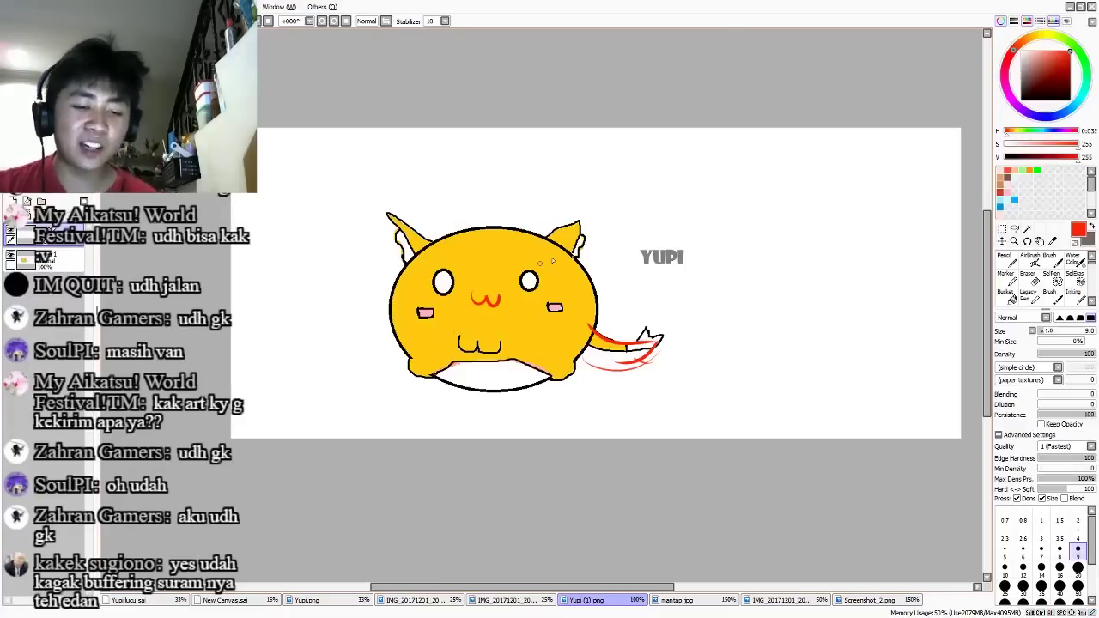
- Redraw both ears in red as taller points with wavy fur along their outer edges
left_click_drag(747, 426, 749, 443)
left_click_drag(441, 256, 381, 218)
key("ctrl+z")
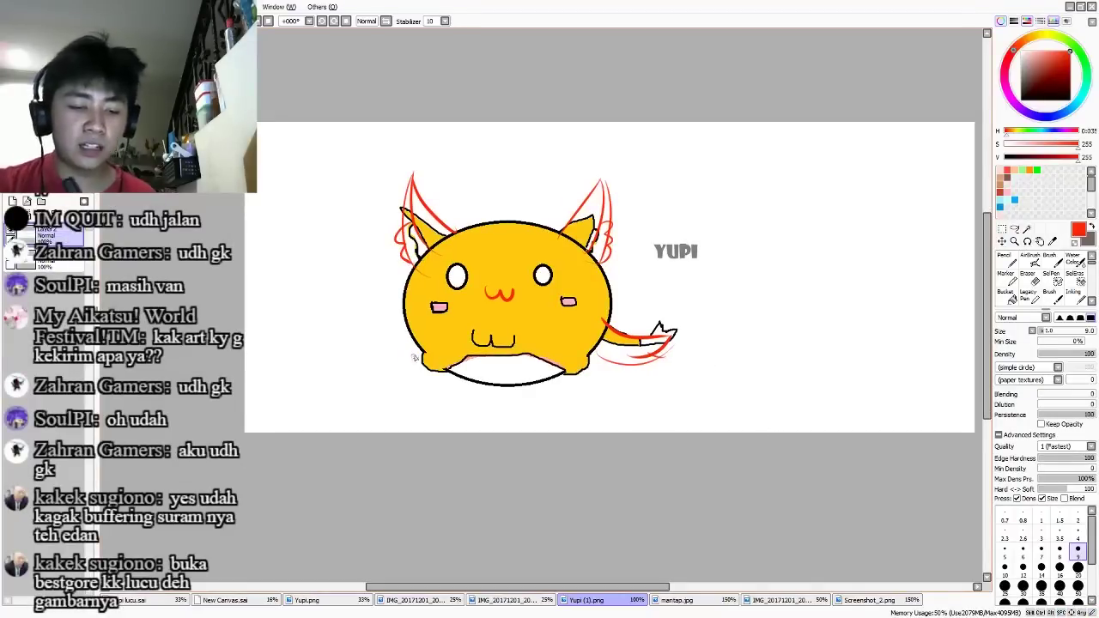
- Sketch rounder front paws in red on both sides of the belly and add a red mark above the name YUPI
left_click_drag(581, 381, 557, 347)
mouse_move(428, 352)
left_mouse_down()
mouse_move(417, 361)
mouse_move(445, 376)
left_mouse_up()
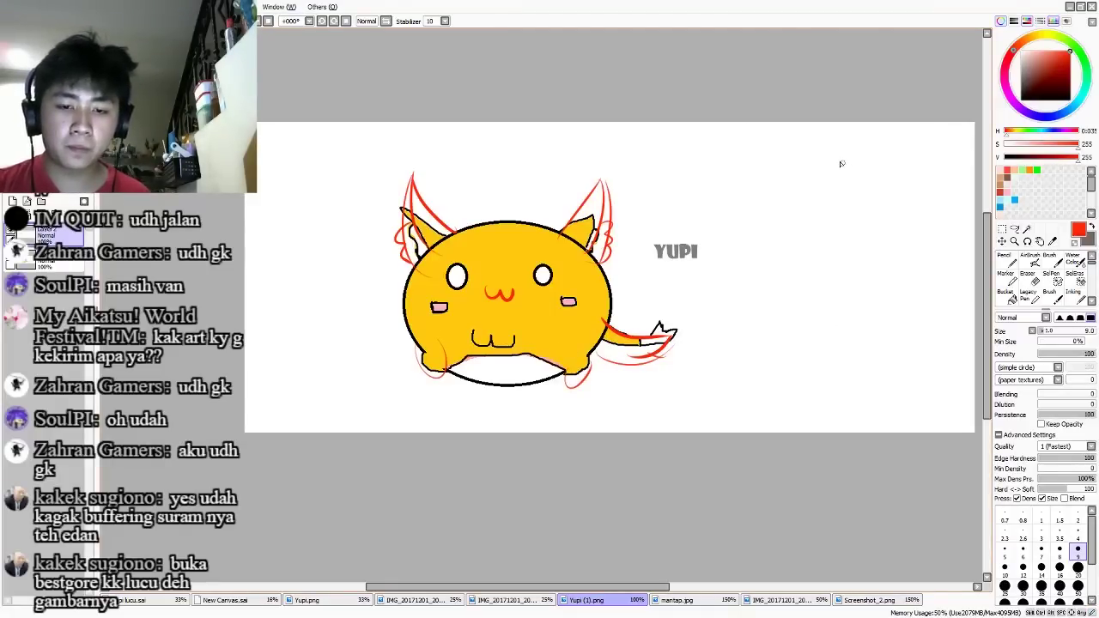
left_click_drag(761, 177, 788, 206)
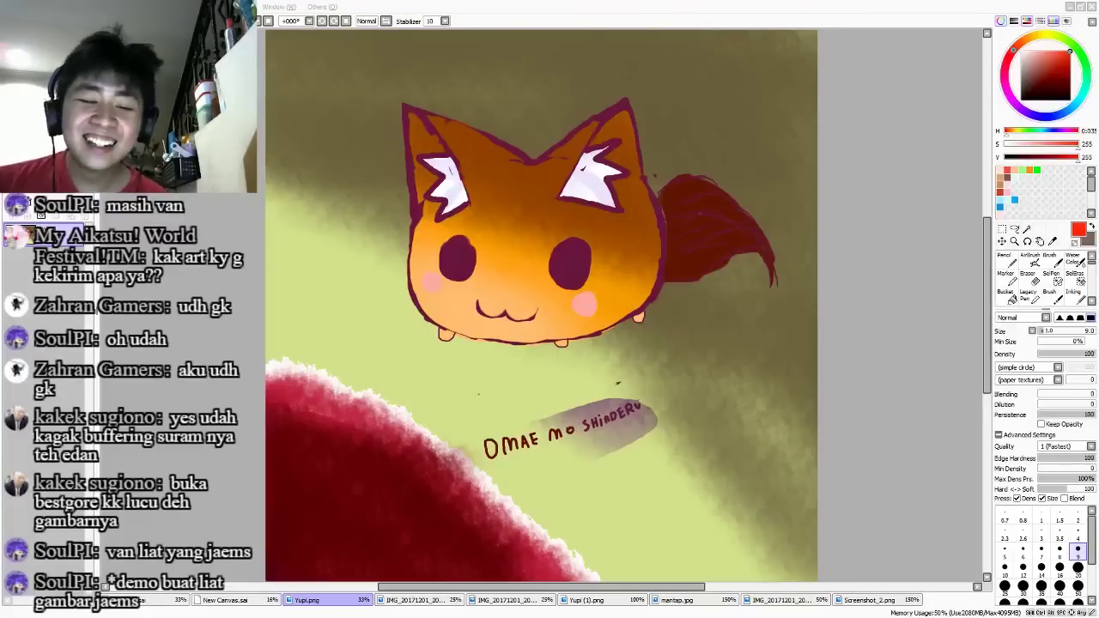
- Switch to Yupi.png and write a circled score of 87 in red above the creature's tail
left_click_drag(714, 440, 734, 420)
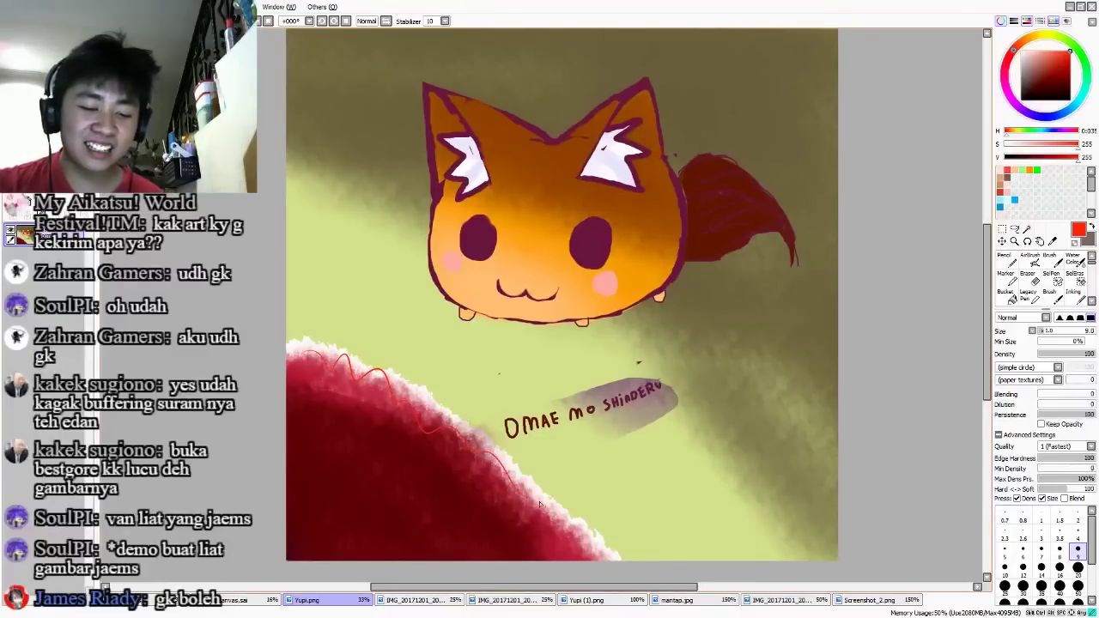
mouse_move(724, 460)
left_mouse_down()
mouse_move(723, 509)
mouse_move(729, 436)
mouse_move(748, 388)
mouse_move(736, 441)
mouse_move(755, 481)
mouse_move(776, 354)
mouse_move(780, 400)
mouse_move(773, 380)
left_mouse_up()
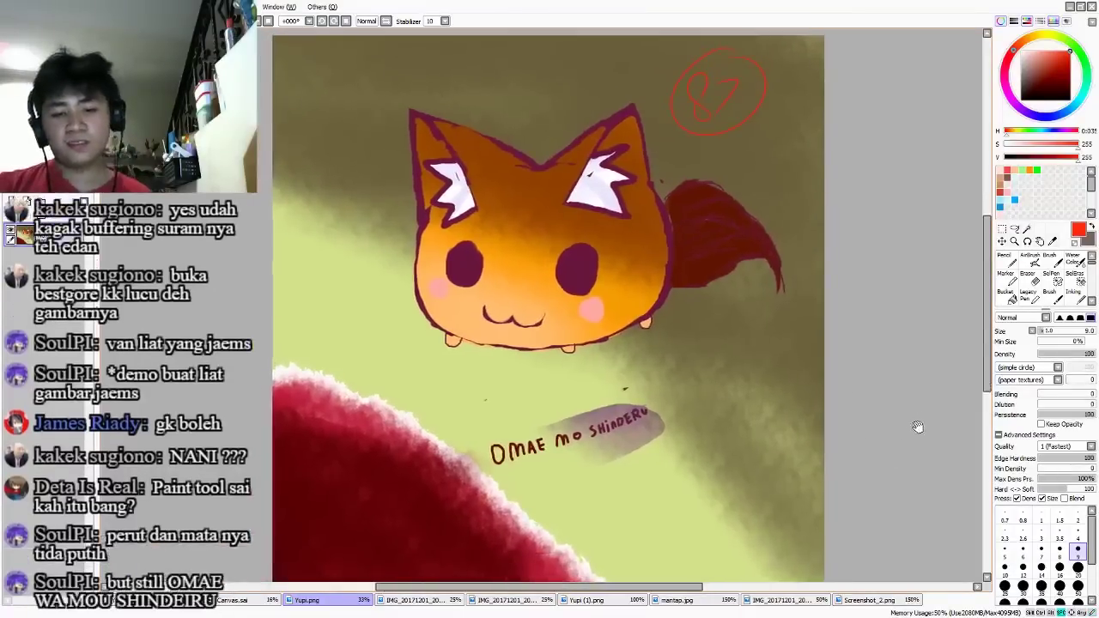
- Sample the white of the inner ear and try painting the creature's dark eyes with it in Yupi.png
left_click(589, 193, "alt")
left_click_drag(573, 262, 577, 277)
key("ctrl+z")
key("ctrl+z")
mouse_move(459, 251)
left_mouse_down()
mouse_move(465, 267)
mouse_move(436, 198)
left_mouse_up()
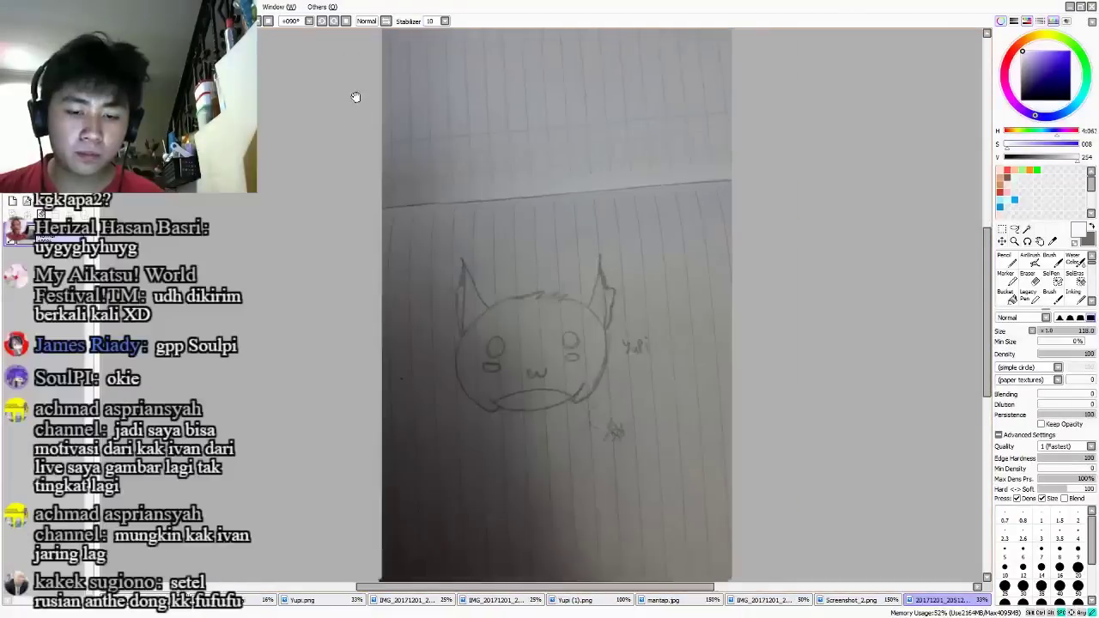
- Switch to the lined-paper Yupi sketch and write a circled score of 78 in pinkish red above the name with brush size 25
left_click_drag(481, 200, 400, 109)
scroll(455, 206, "up", 1)
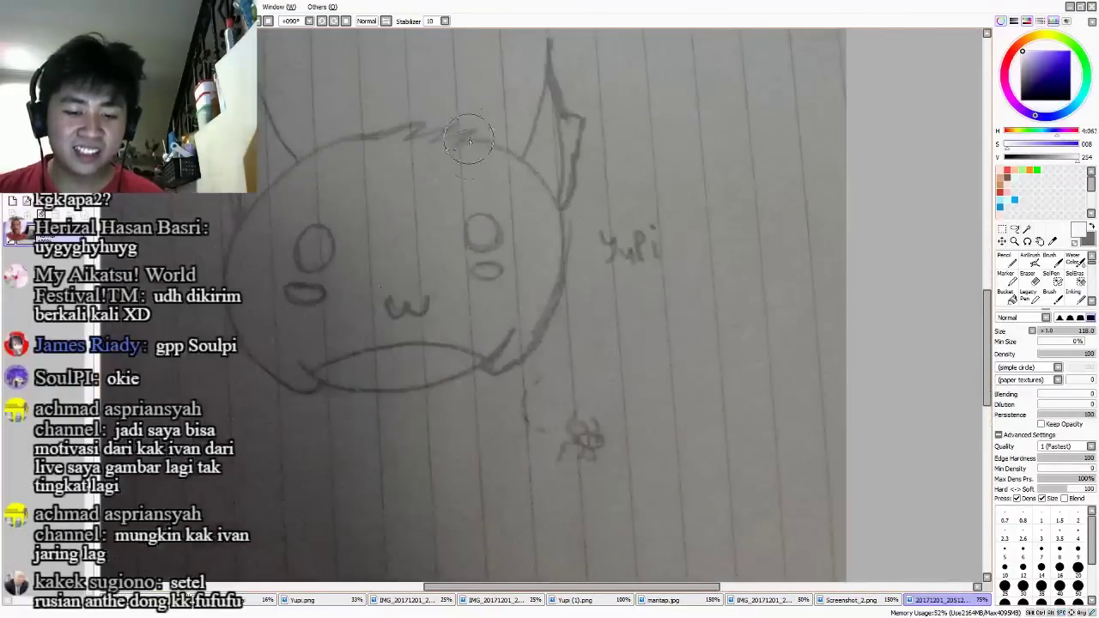
mouse_move(488, 178)
left_mouse_down()
mouse_move(471, 184)
mouse_move(492, 252)
left_mouse_up()
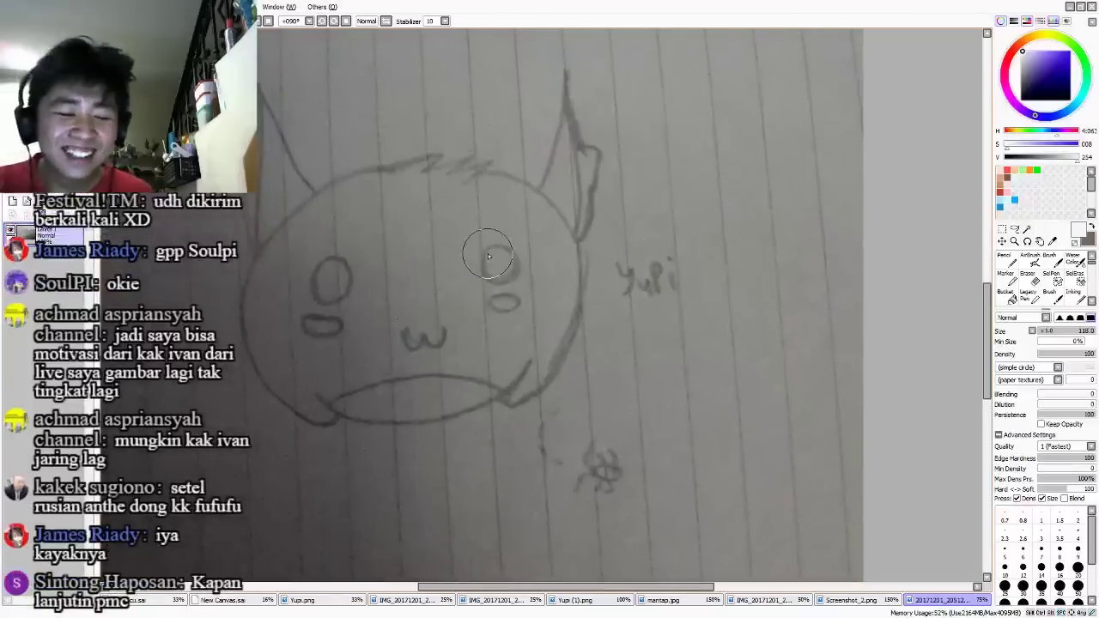
left_click_drag(613, 473, 694, 481)
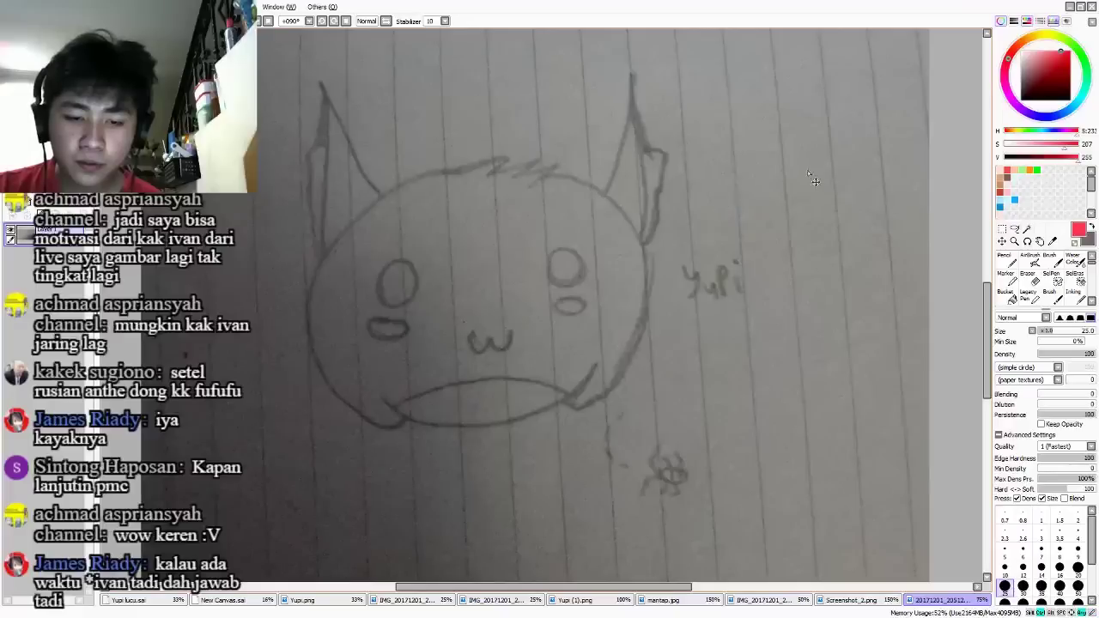
left_click_drag(742, 126, 792, 184)
left_click_drag(830, 132, 808, 174)
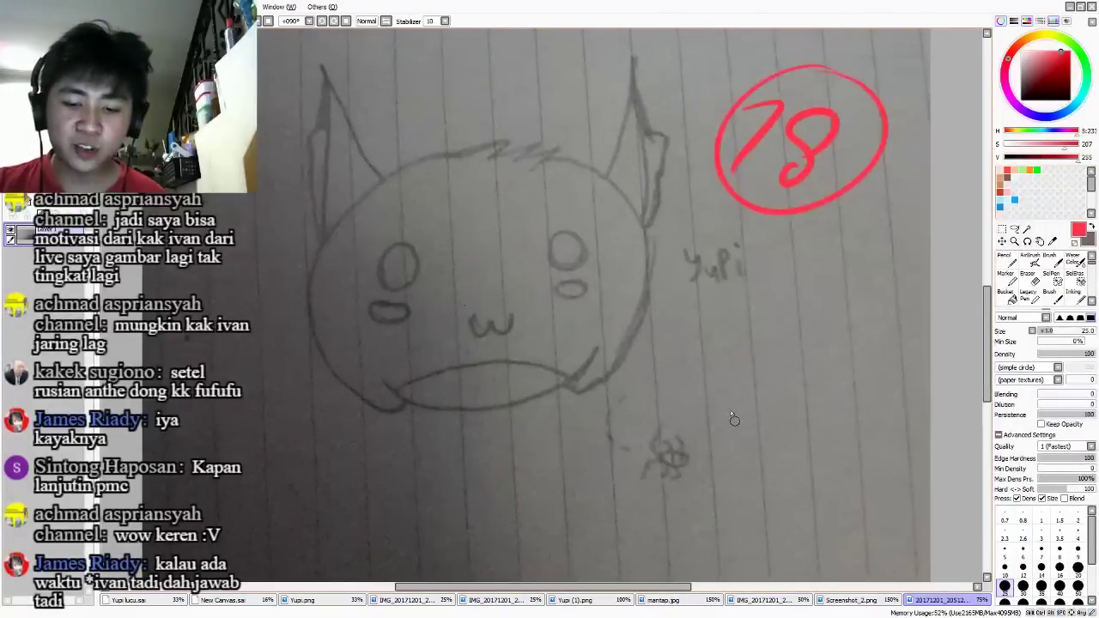
- Circle the small spider below the creature in red, and compare the sketch with Yupi lucu.sai
mouse_move(699, 399)
left_mouse_down()
mouse_move(707, 503)
mouse_move(728, 442)
left_mouse_up()
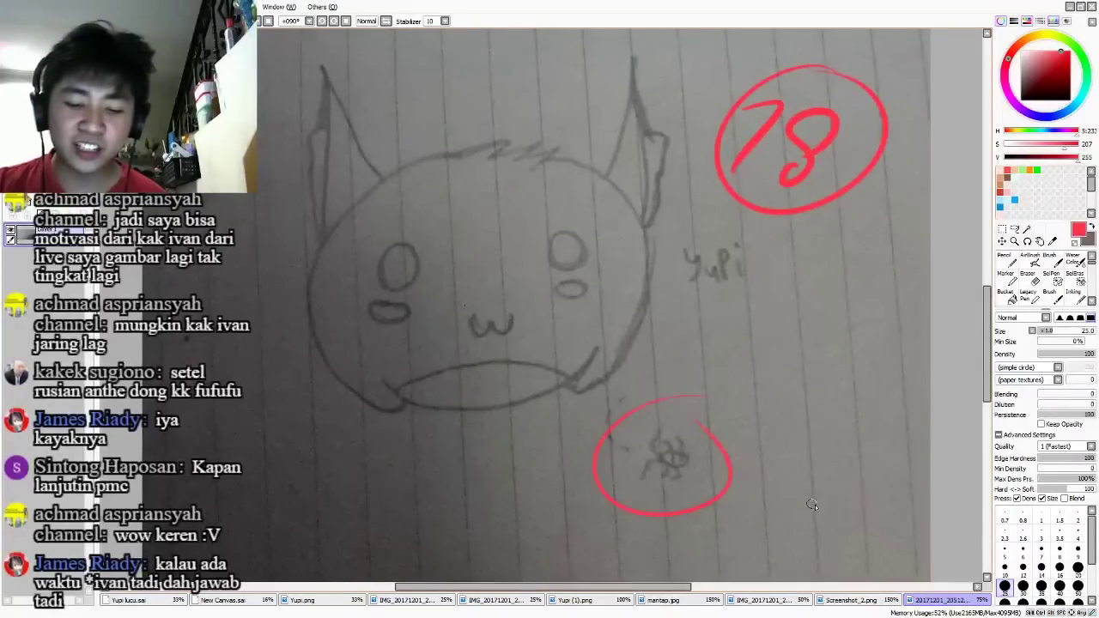
left_click(150, 601)
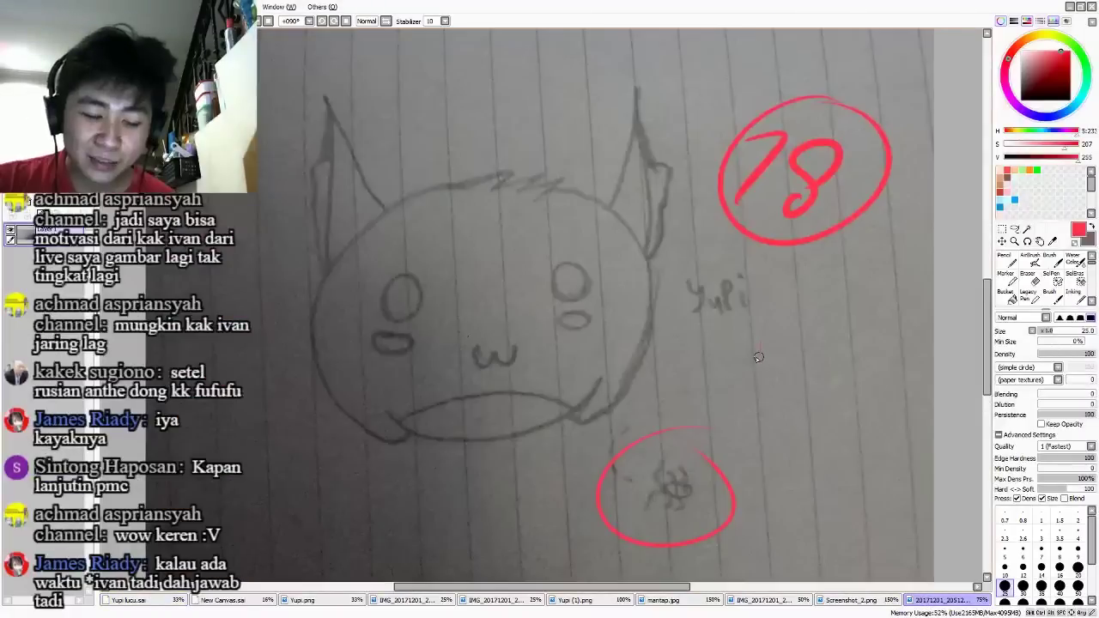
left_click(927, 600)
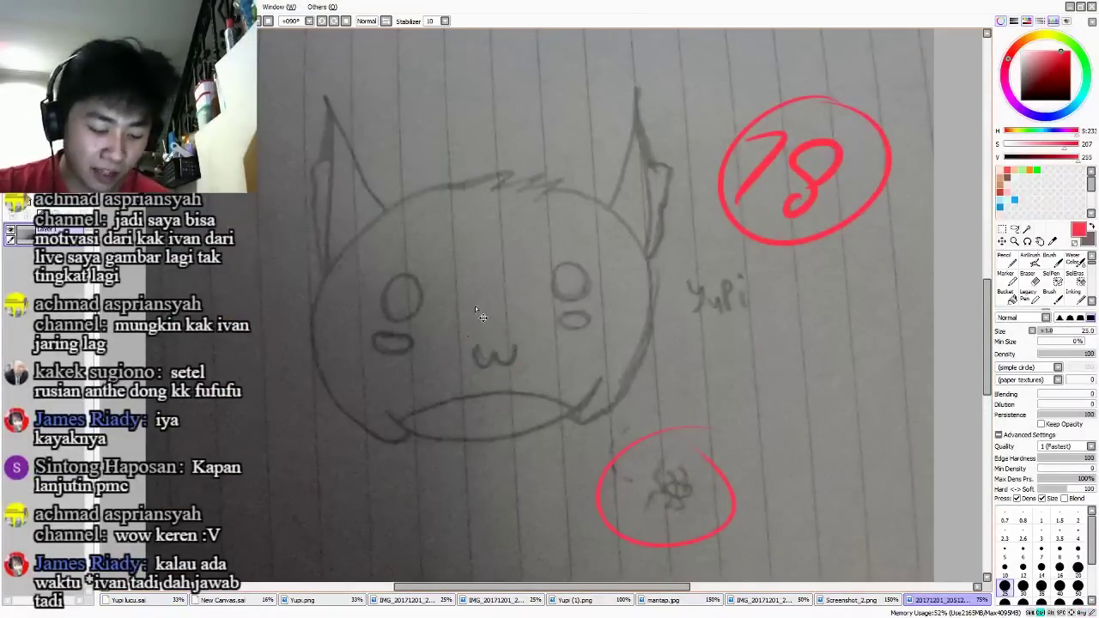
- Draw a red w-shaped mouth above the pencilled mouth in the lined-paper Yupi sketch
left_click_drag(479, 316, 515, 311)
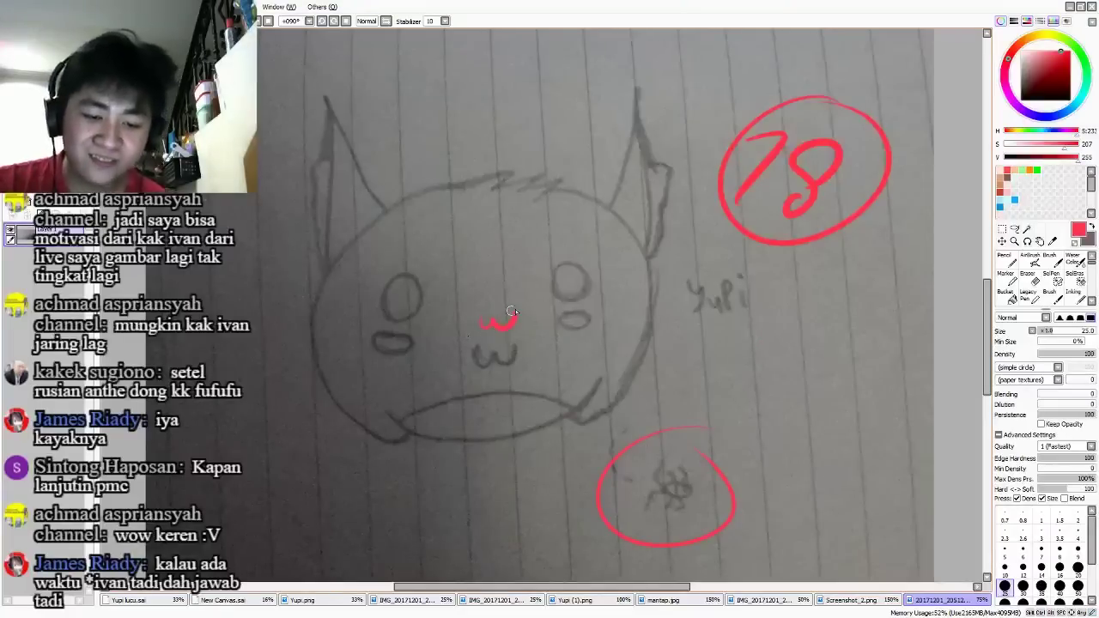
left_click_drag(810, 392, 795, 368)
key("ctrl+z")
left_click_drag(448, 293, 498, 293)
scroll(790, 380, "up", 1)
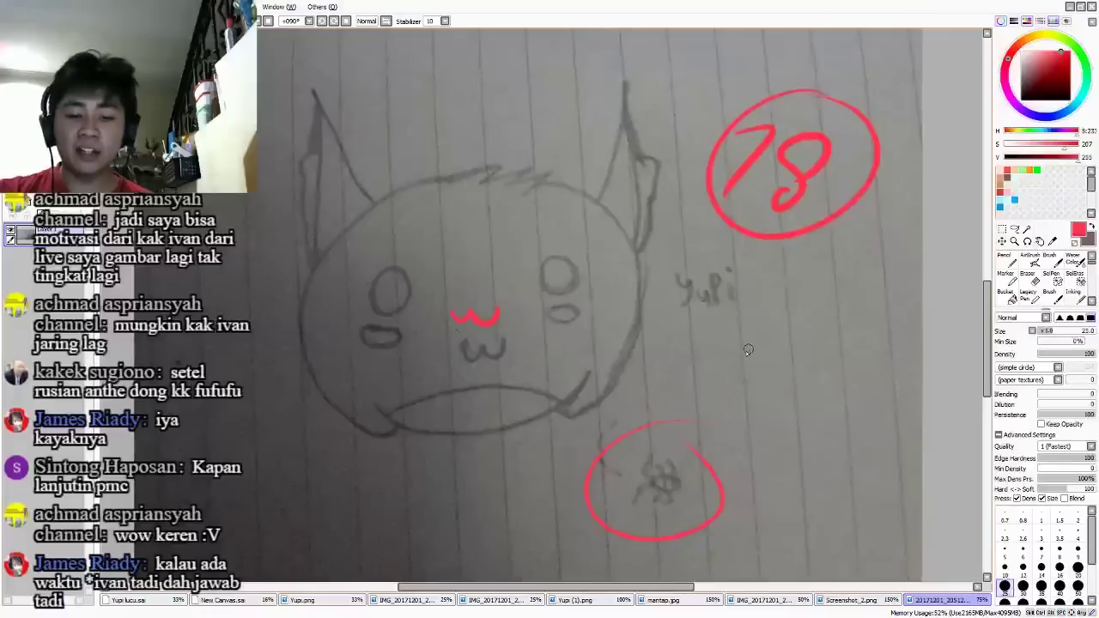
- Draw a pointed tail in red on the lower side of the sketched body, just above the circled spider, redoing it until it fits
mouse_move(642, 323)
left_mouse_down()
mouse_move(710, 388)
mouse_move(733, 407)
left_mouse_up()
key("ctrl+z")
key("ctrl+z")
left_click_drag(630, 351, 739, 419)
left_click_drag(626, 390, 747, 418)
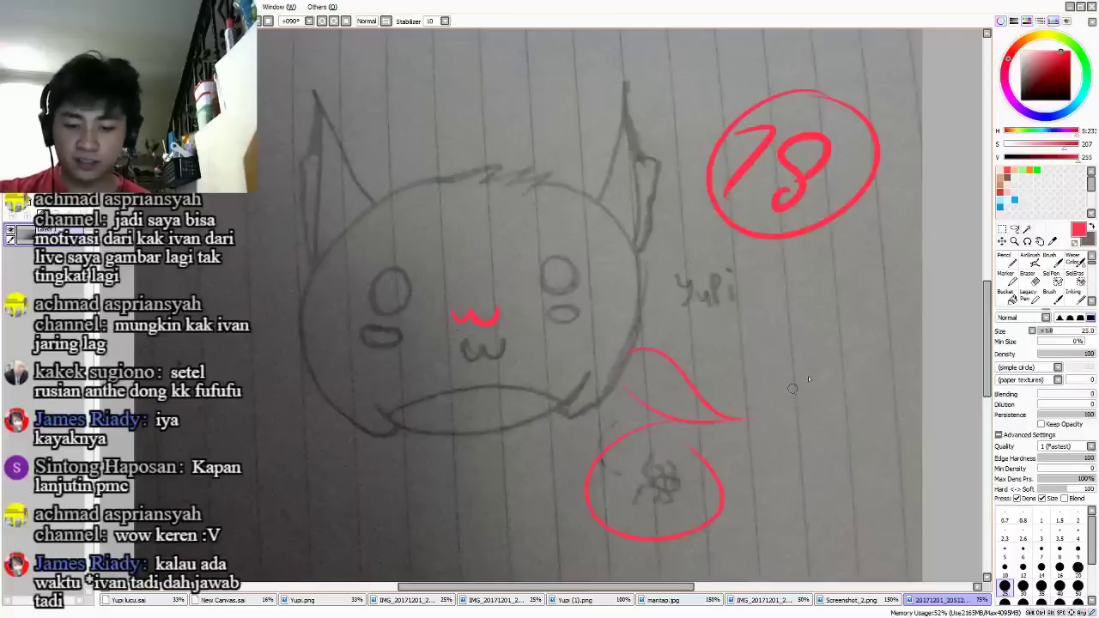
key("ctrl+z")
key("ctrl+z")
mouse_move(635, 321)
left_mouse_down()
mouse_move(781, 407)
mouse_move(789, 400)
left_mouse_up()
mouse_move(617, 384)
left_mouse_down()
mouse_move(647, 412)
mouse_move(787, 405)
left_mouse_up()
- Set up unnamed.jpg for marking on a new layer, with brush size 7 and a slightly more saturated red
scroll(799, 350, "down", 3)
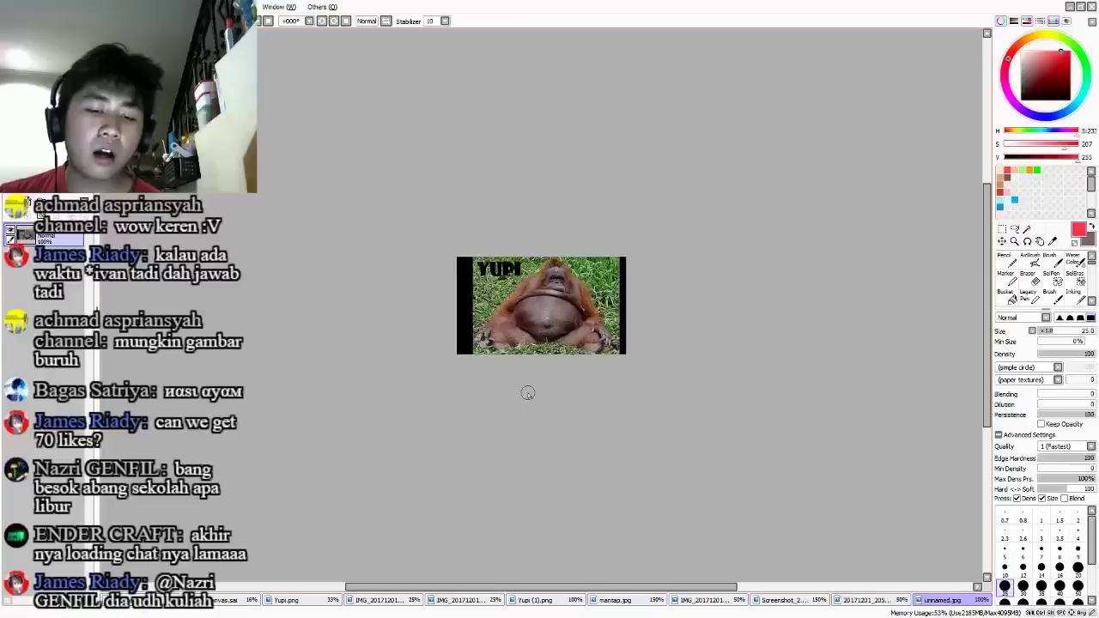
scroll(554, 288, "up", 4)
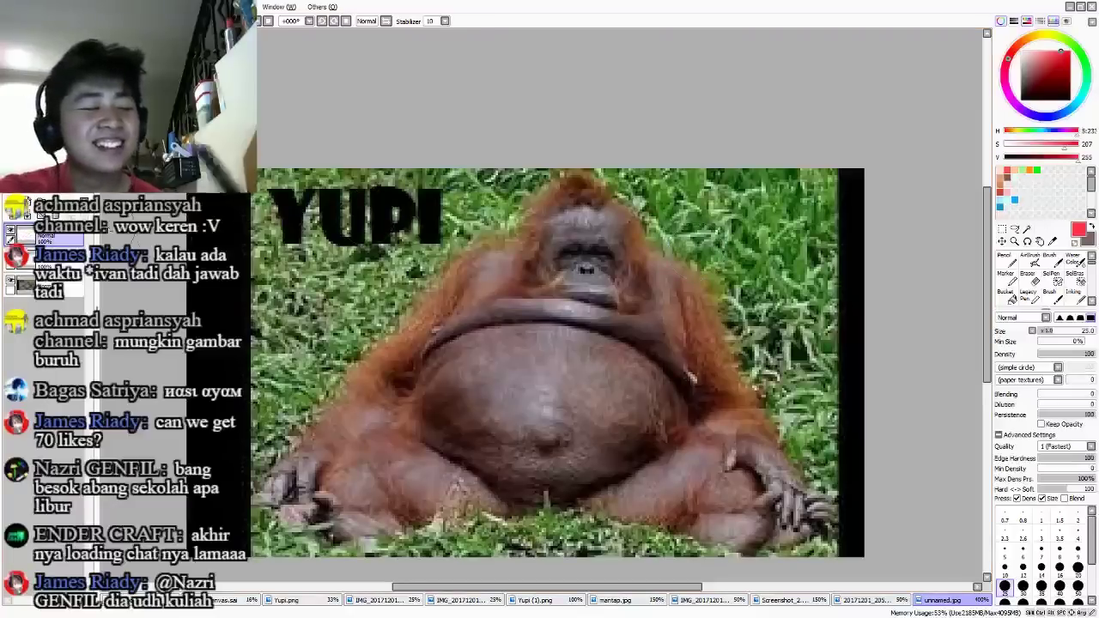
left_click_drag(854, 290, 842, 290)
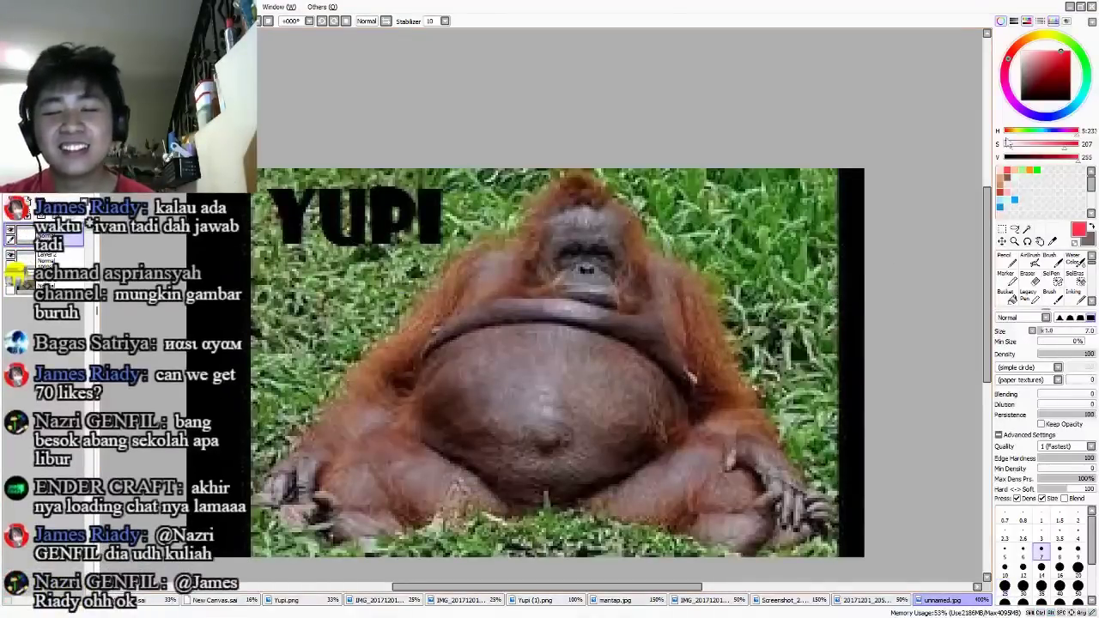
left_click(1059, 62)
left_click(1062, 52)
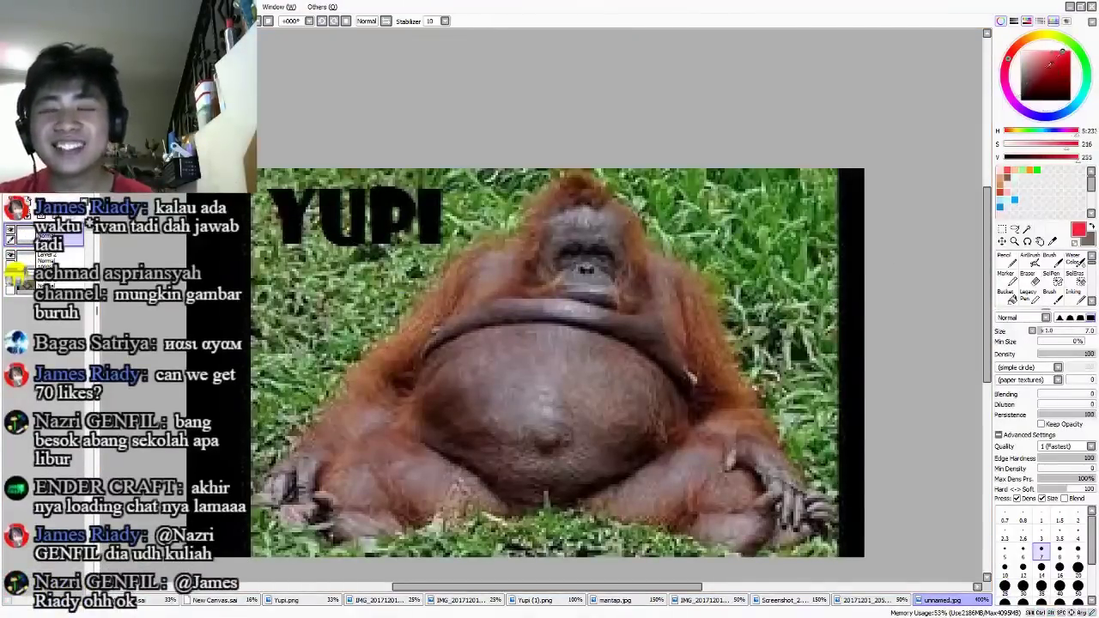
left_click_drag(784, 310, 792, 304)
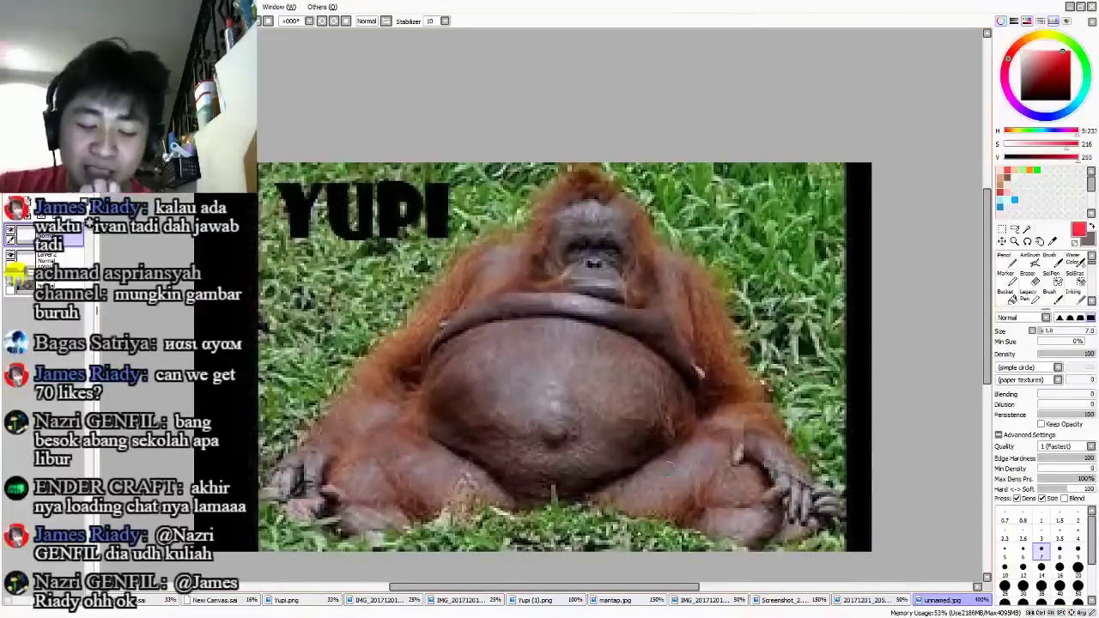
- Compare unnamed.jpg with the scored cat photo mantap.jpg, and write a circled score of 25 in red beside the orangutan's head
left_click(628, 598)
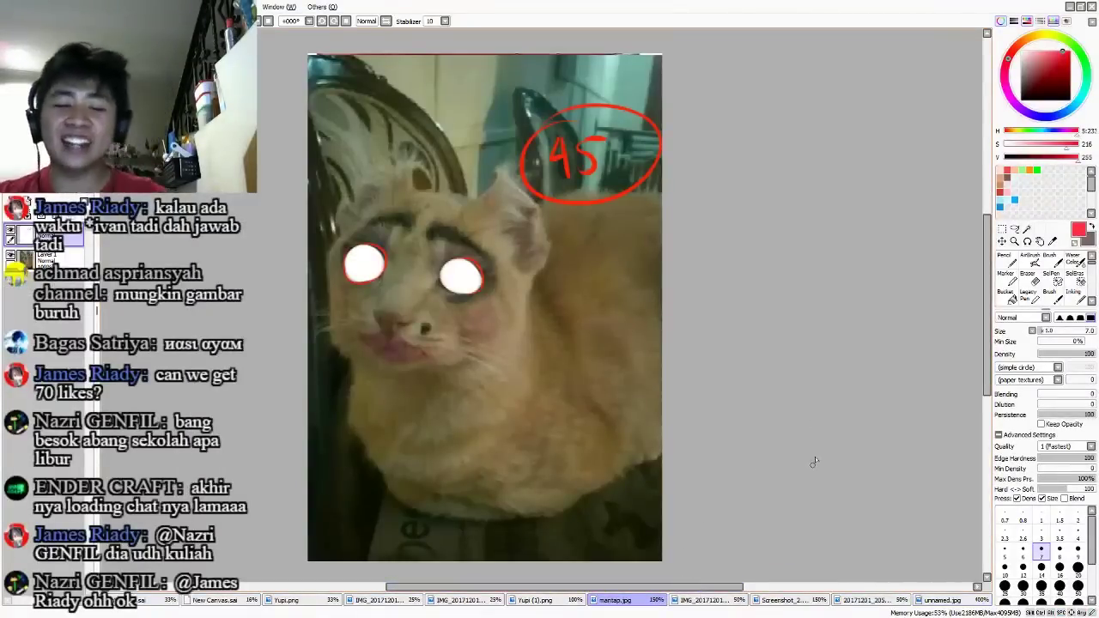
left_click(949, 601)
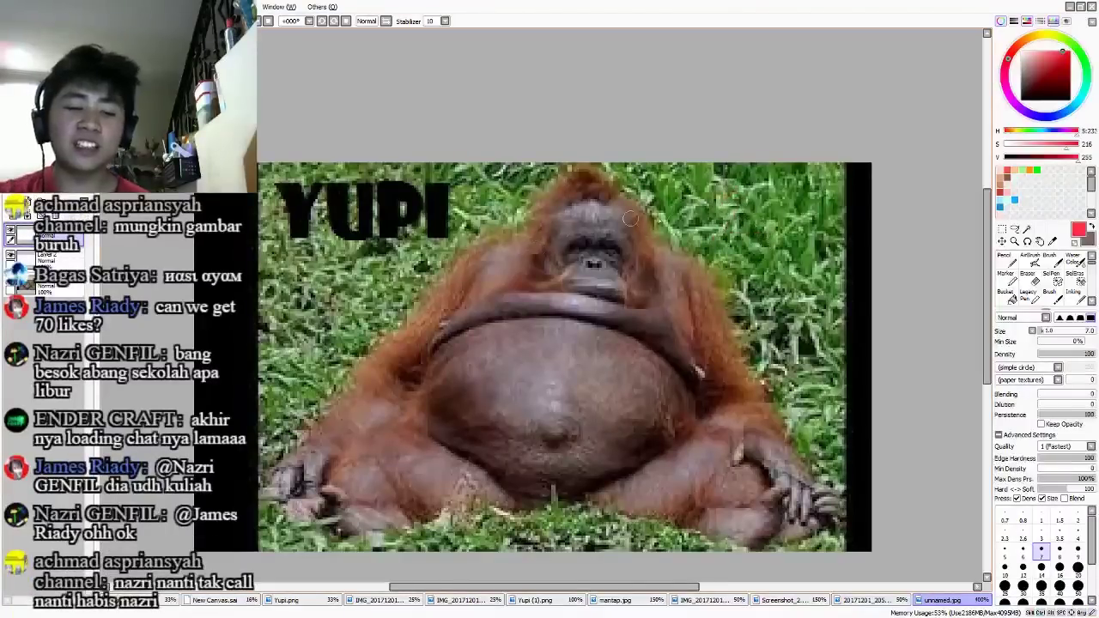
mouse_move(701, 235)
left_mouse_down()
mouse_move(734, 326)
mouse_move(845, 346)
left_mouse_up()
key("ctrl+z")
mouse_move(691, 228)
left_mouse_down()
mouse_move(714, 241)
mouse_move(717, 293)
mouse_move(746, 287)
left_mouse_up()
mouse_move(772, 219)
left_mouse_down()
mouse_move(776, 249)
mouse_move(803, 276)
mouse_move(822, 206)
left_mouse_up()
mouse_move(682, 198)
left_mouse_down()
mouse_move(862, 214)
mouse_move(777, 168)
left_mouse_up()
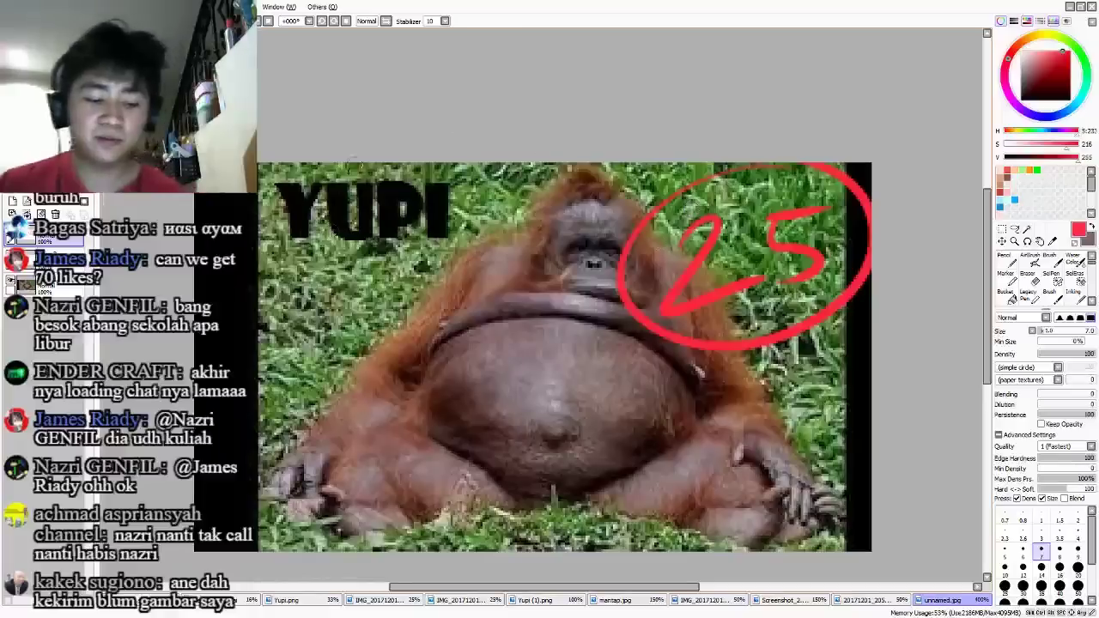
- Compare the scored Yupi (1).png and the orangutan picture unnamed.jpg with the original drawing in Yupi lucu.sai
left_click(838, 602)
left_click(533, 600)
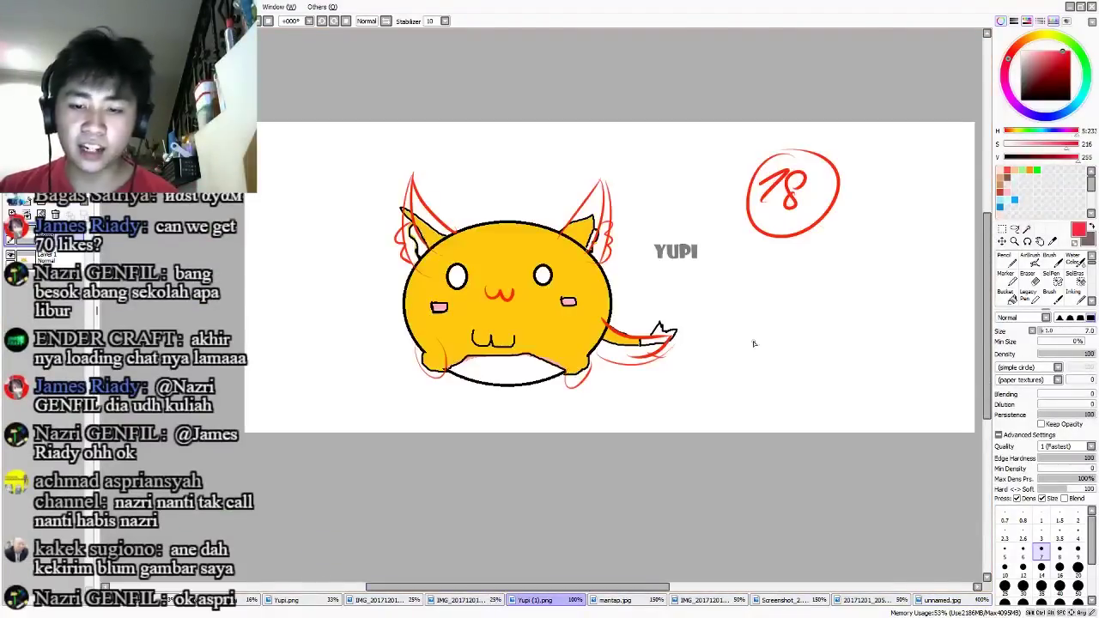
left_click(931, 601)
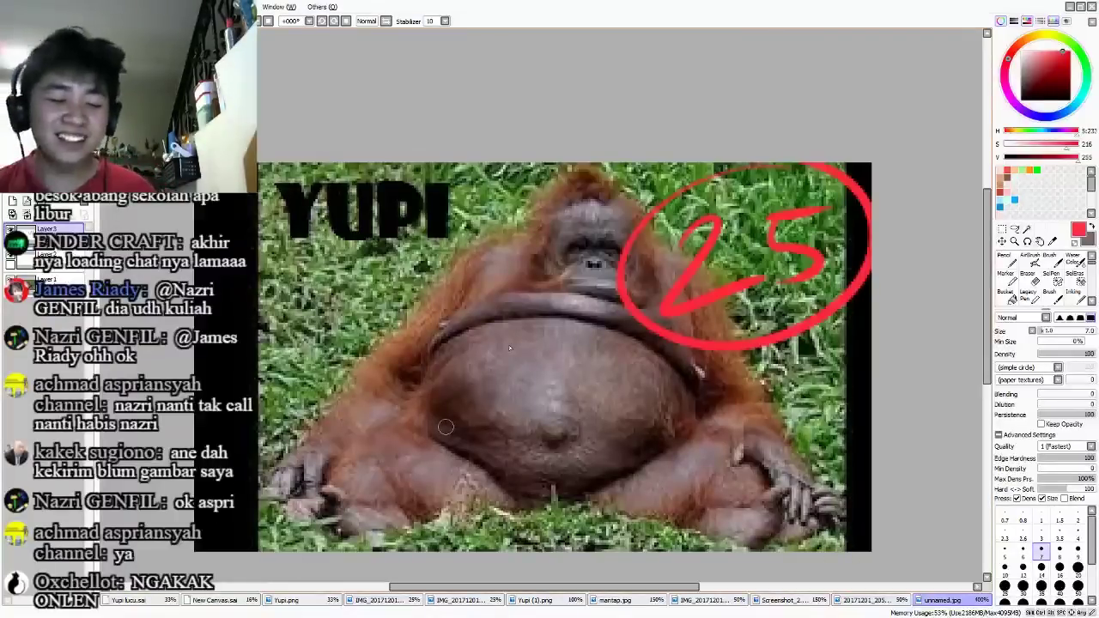
left_click(138, 600)
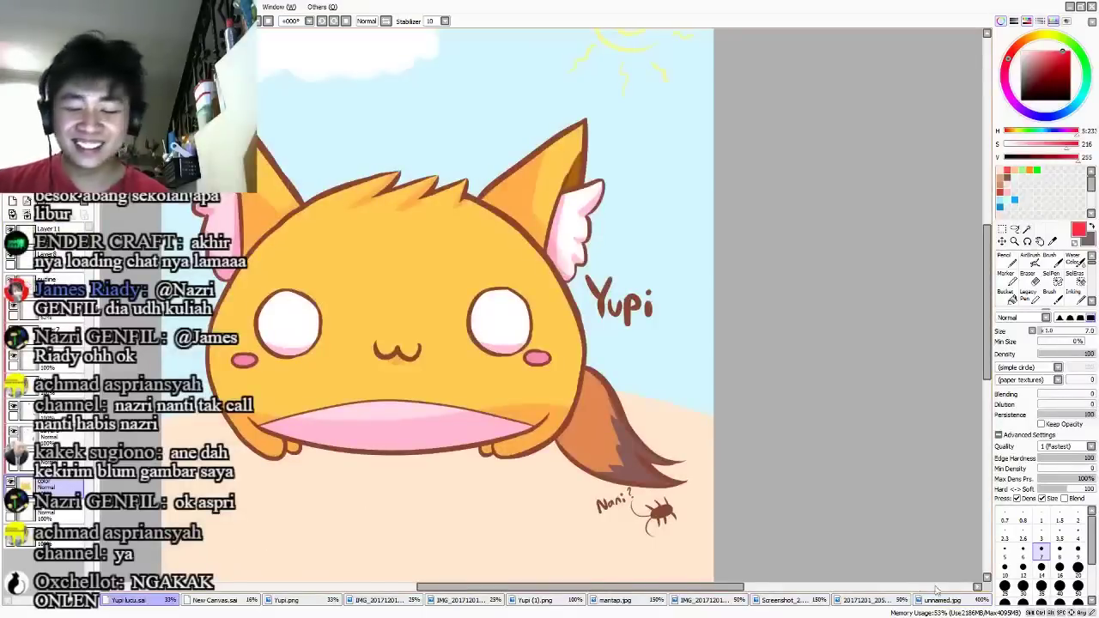
left_click(939, 601)
left_click(141, 600)
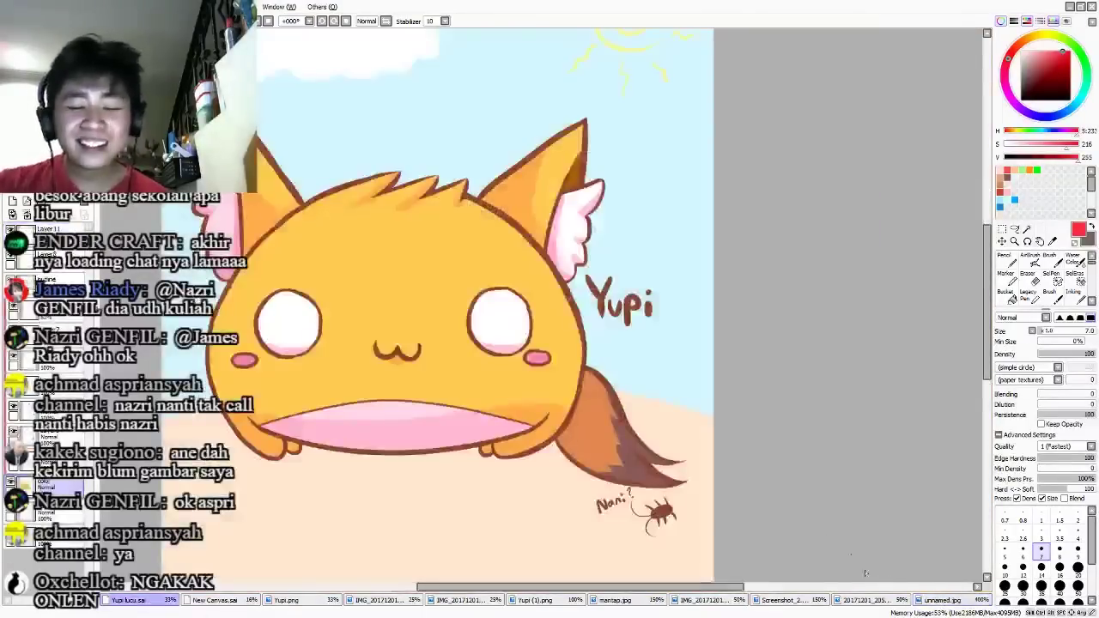
left_click(939, 601)
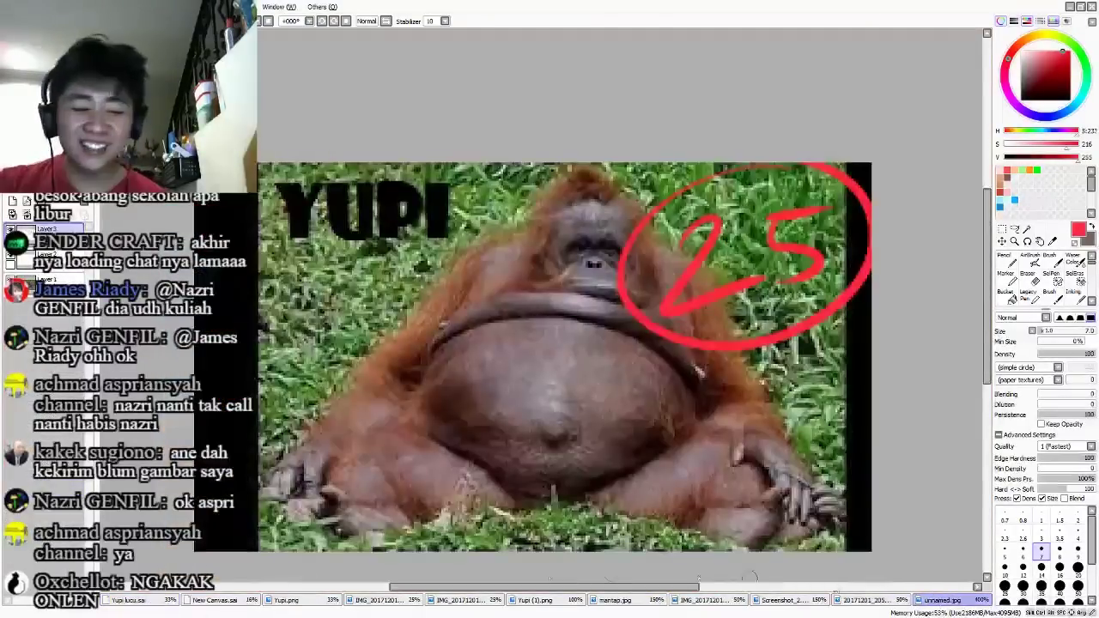
left_click(137, 600)
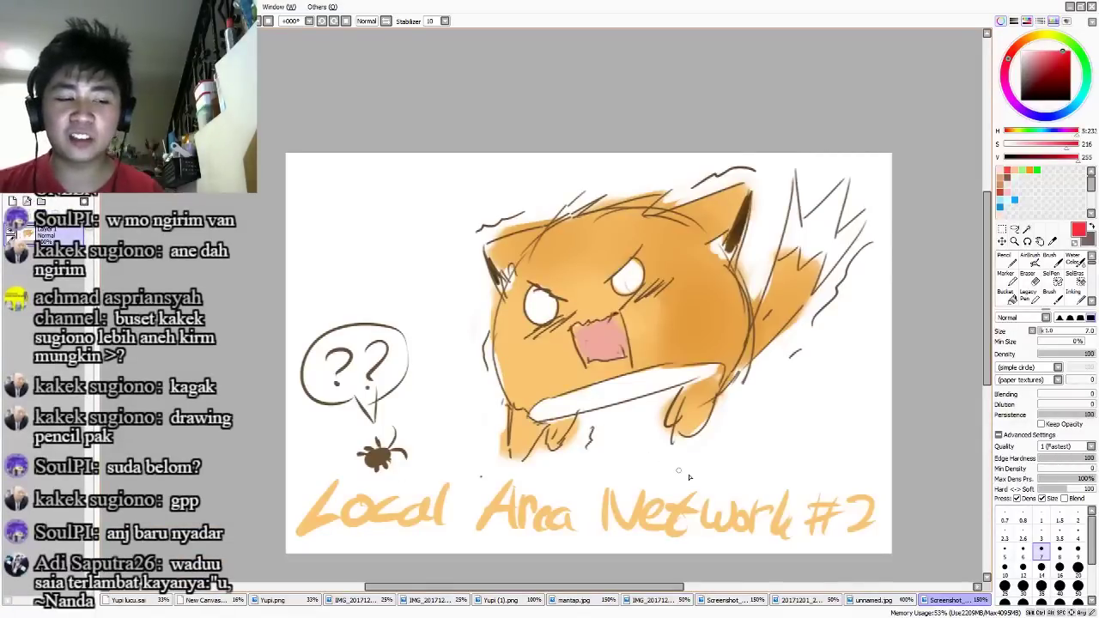
- Try to sketch a taller pointed ear in pinkish red on the angry creature in the Local Area Network #2 drawing
key("space")
left_click_drag(920, 429, 855, 418)
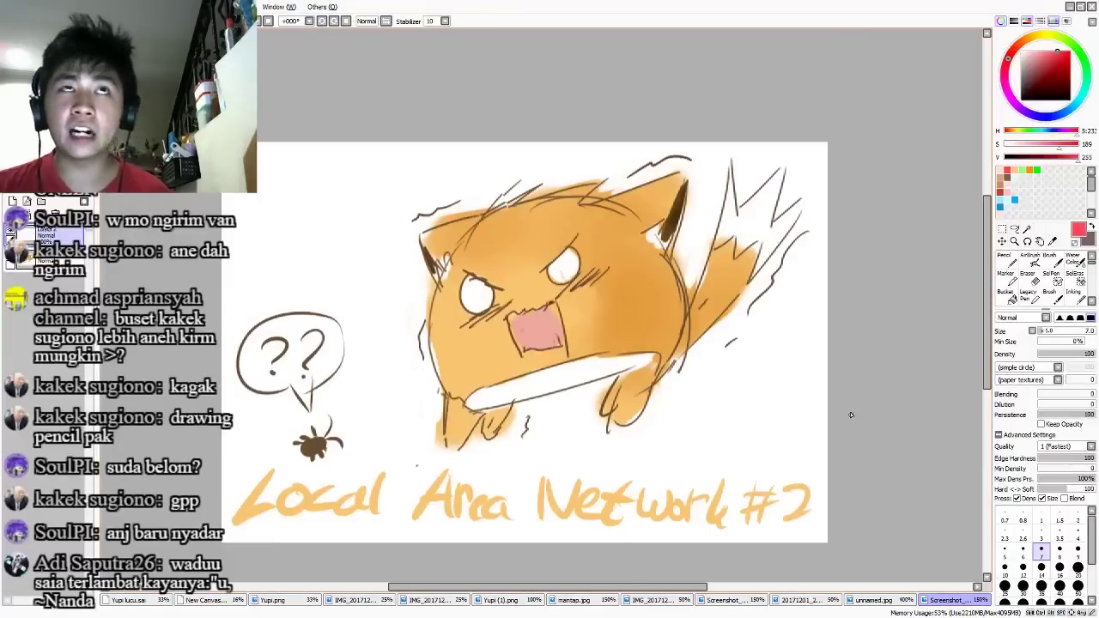
mouse_move(495, 209)
left_mouse_down()
mouse_move(446, 166)
mouse_move(442, 252)
left_mouse_up()
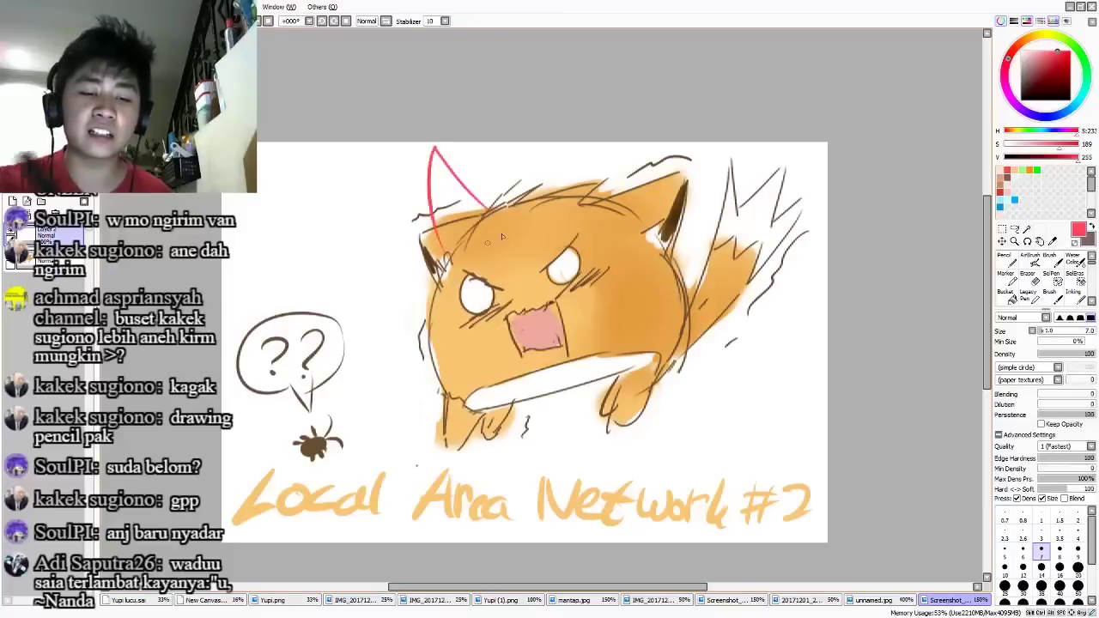
key("ctrl+z")
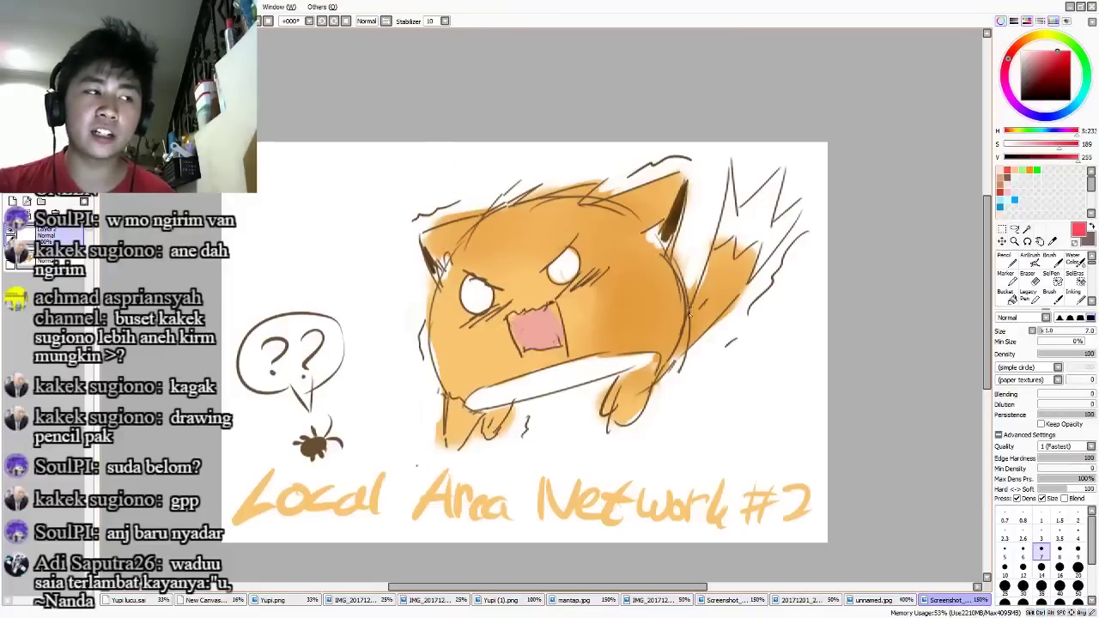
mouse_move(476, 210)
left_mouse_down()
mouse_move(339, 236)
mouse_move(438, 268)
left_mouse_up()
key("ctrl+z")
scroll(822, 446, "left", 1)
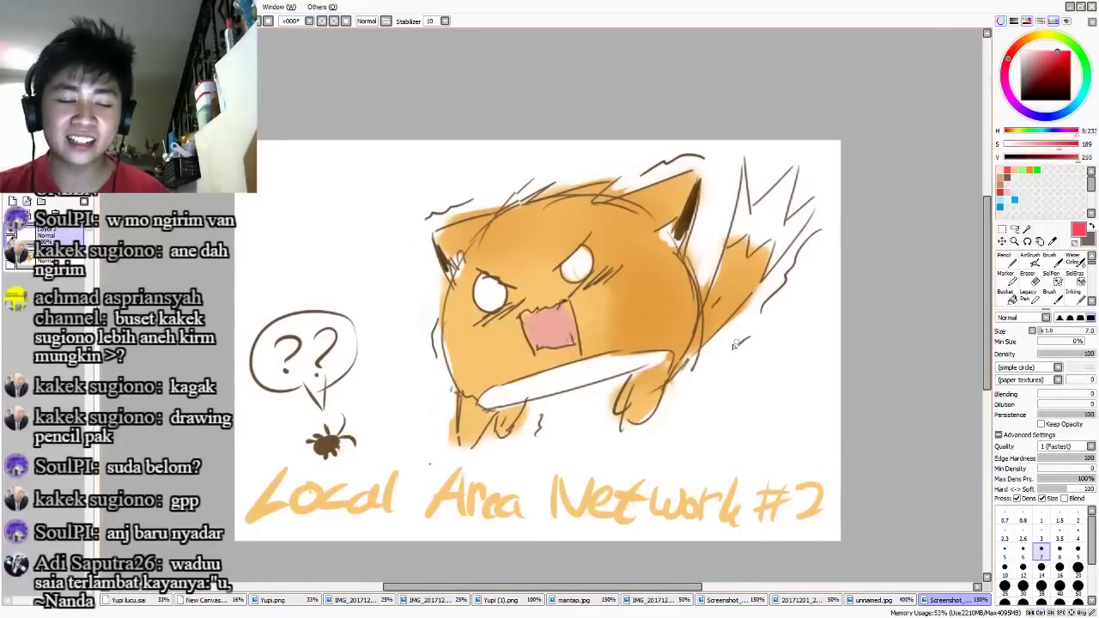
- Write a circled score of 88 in pinkish red below the angry creature's tail, and compare it with the two-tailed drawing scored 85
mouse_move(748, 391)
left_mouse_down()
mouse_move(756, 365)
mouse_move(752, 393)
mouse_move(778, 388)
mouse_move(794, 362)
left_mouse_up()
left_click_drag(773, 327, 755, 330)
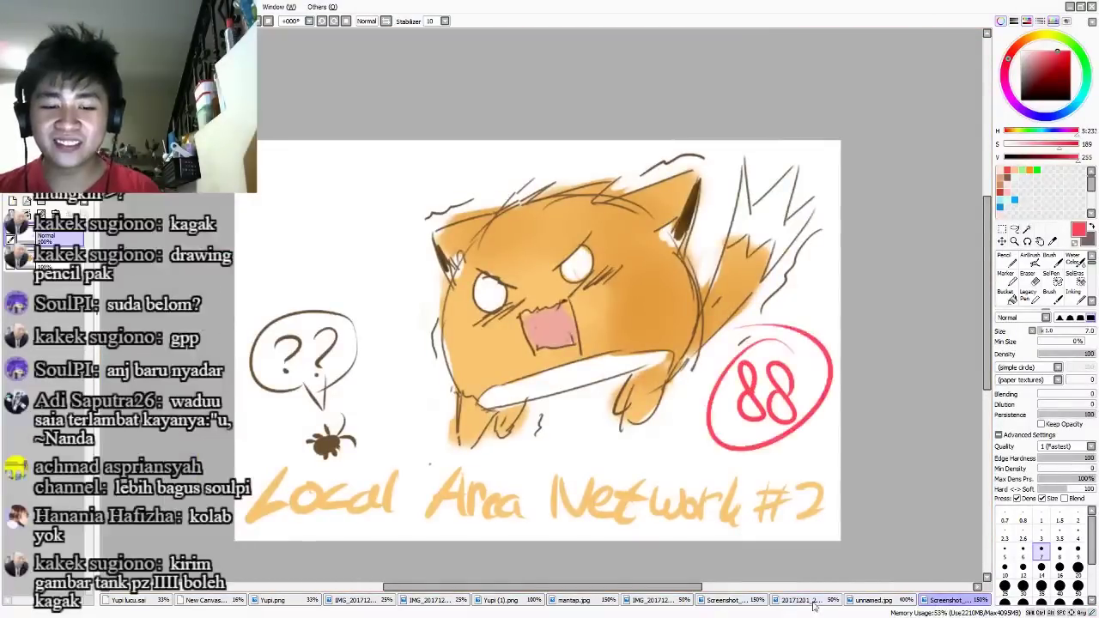
left_click(725, 599)
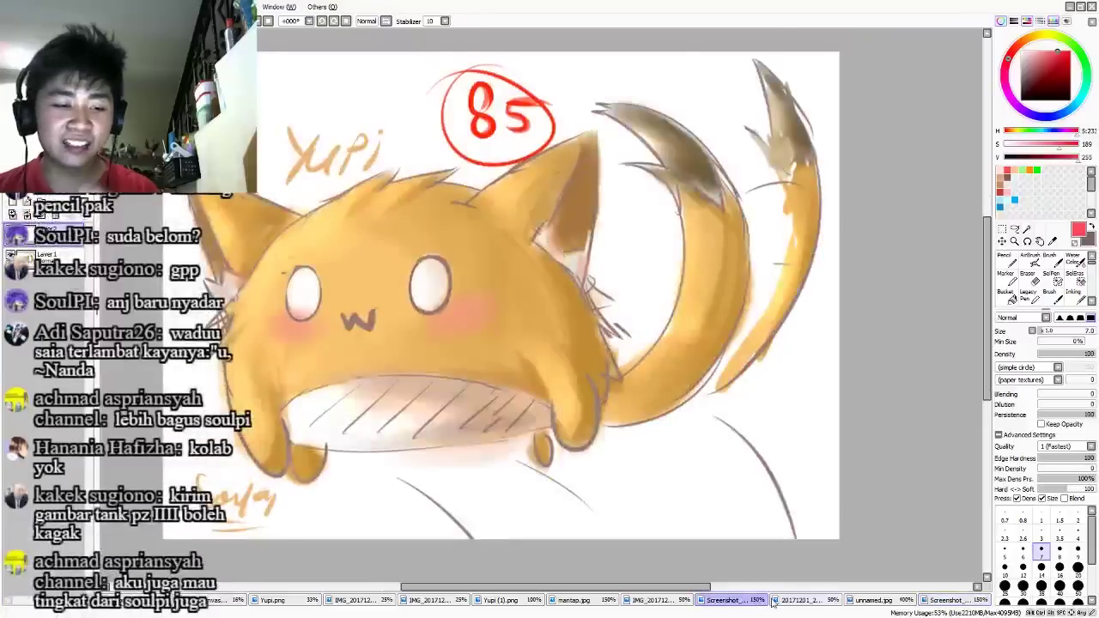
left_click(948, 600)
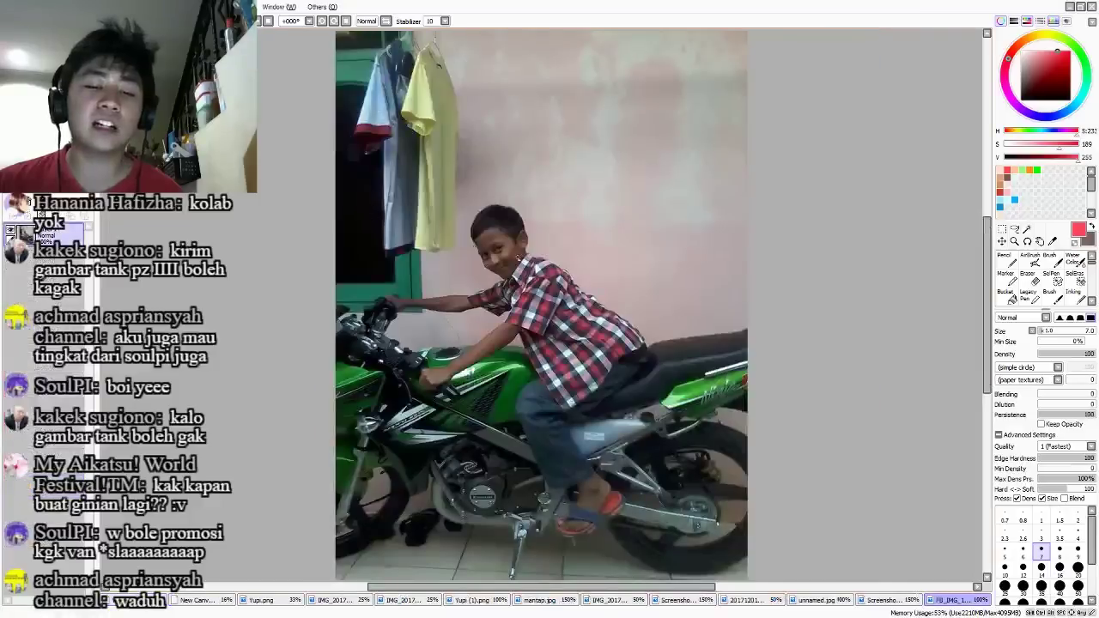
- Examine the submitted photo of the boy on the green motorcycle up close, and go back to Yupi lucu.sai
scroll(536, 213, "up", 1)
left_click_drag(475, 204, 487, 174)
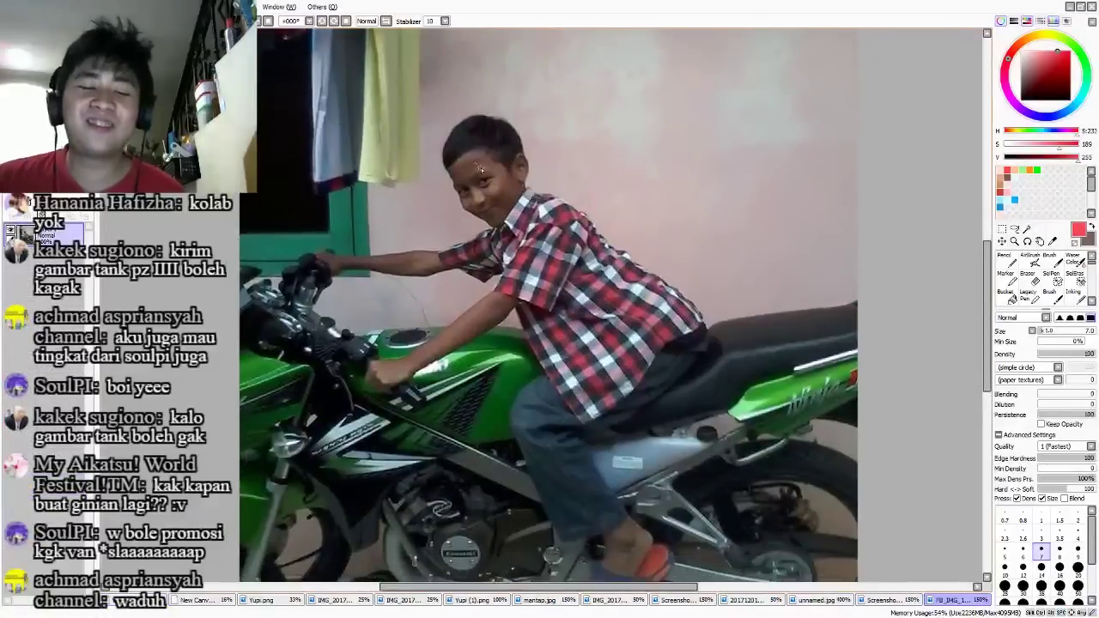
scroll(478, 165, "up", 5)
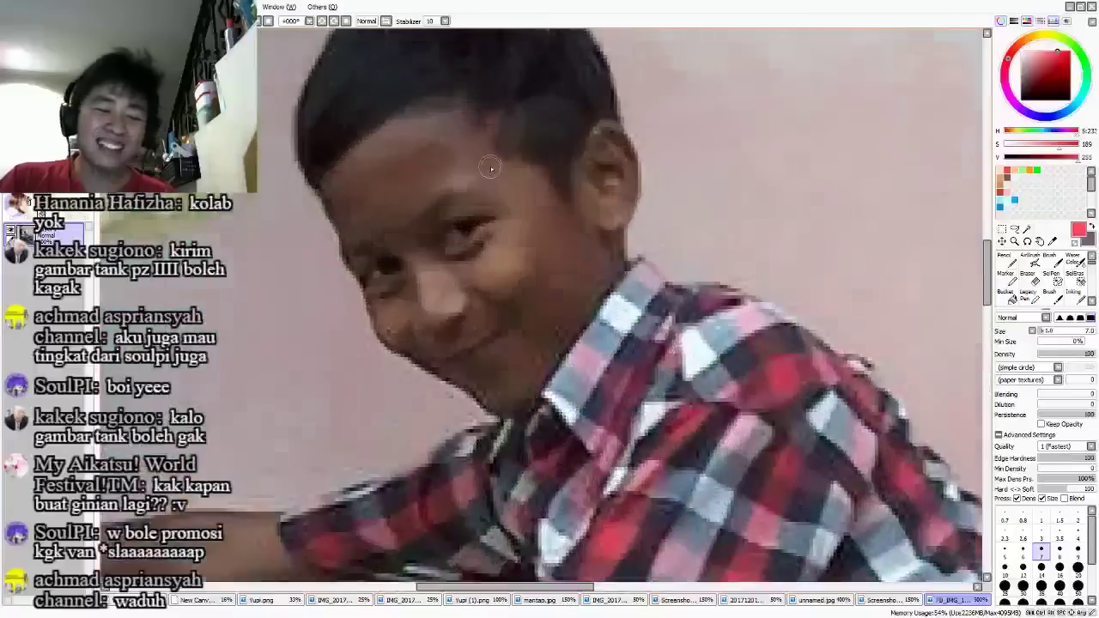
scroll(508, 221, "up", 2)
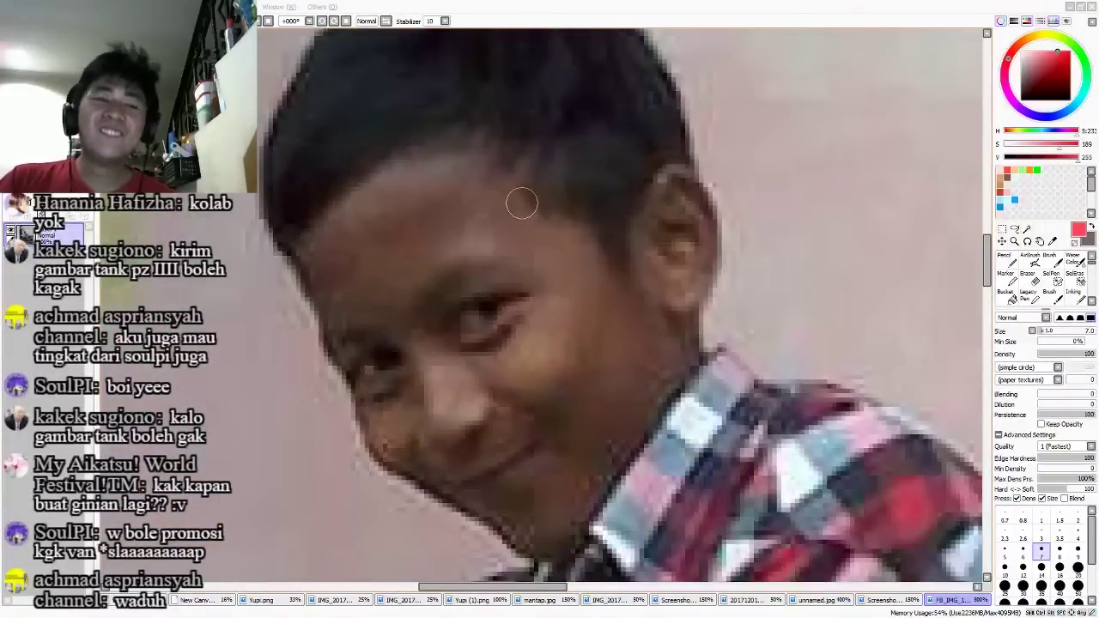
scroll(532, 153, "down", 2)
scroll(533, 161, "down", 2)
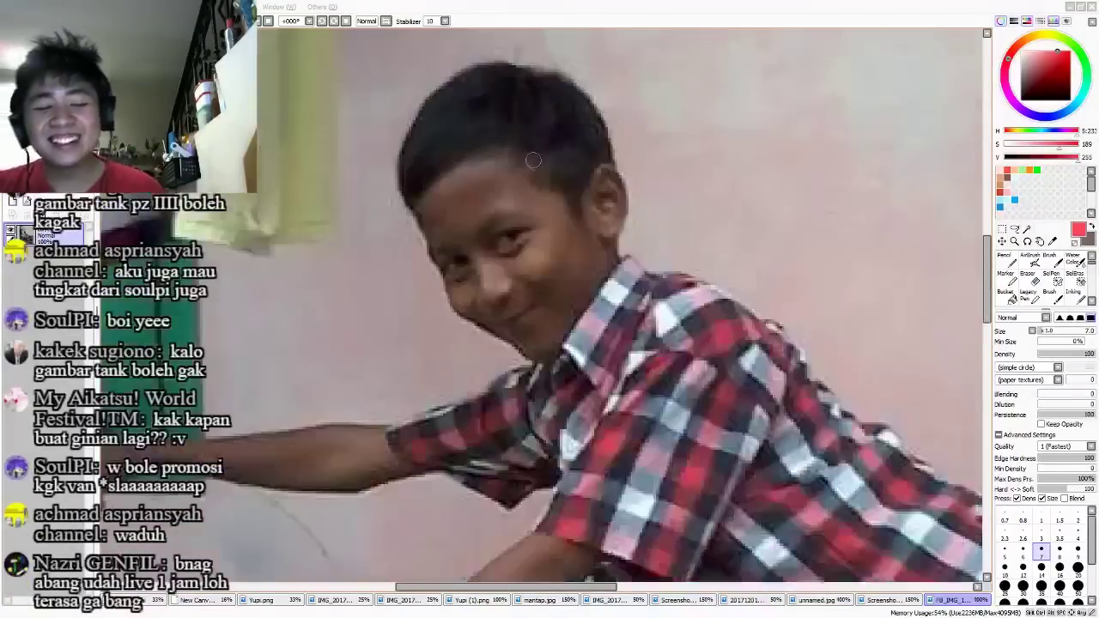
scroll(532, 161, "down", 2)
scroll(626, 211, "down", 4)
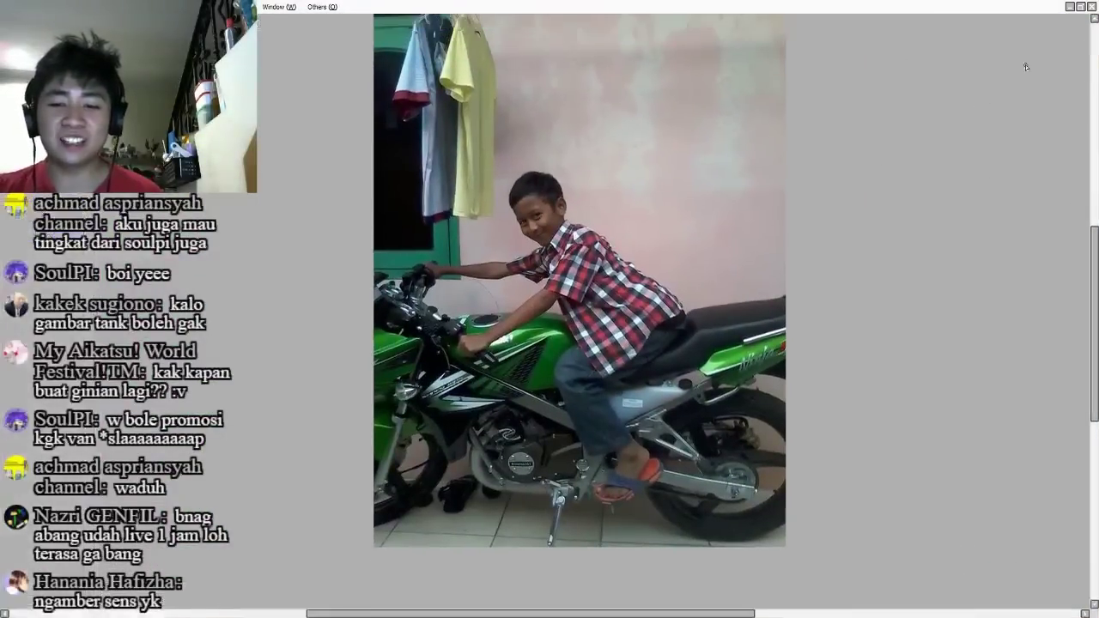
left_click_drag(882, 113, 838, 241)
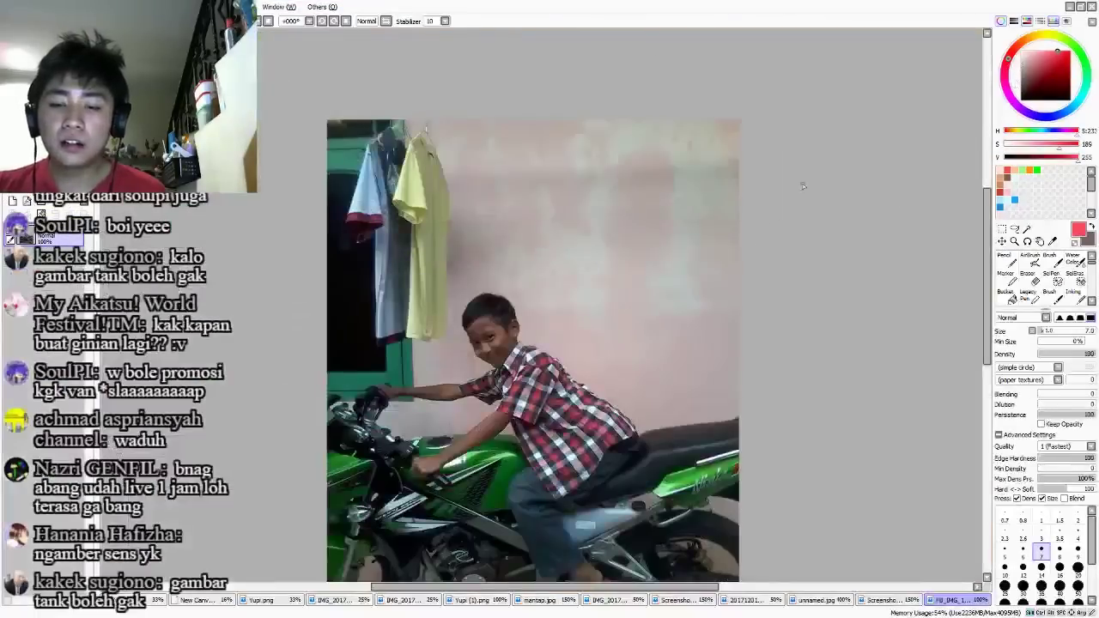
left_click(137, 600)
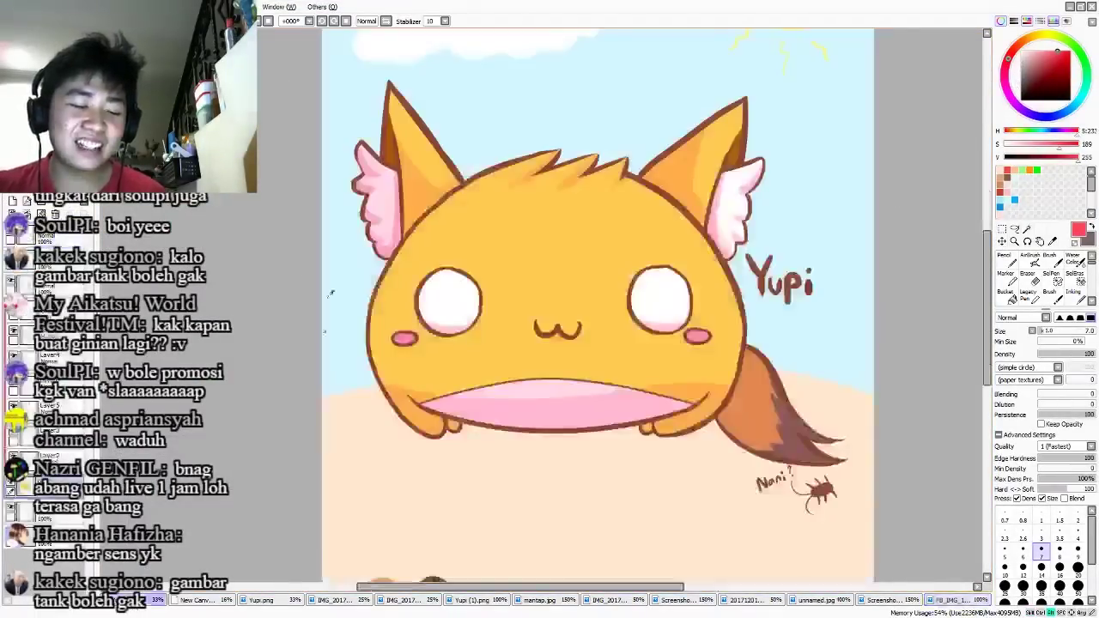
key("alt+Tab")
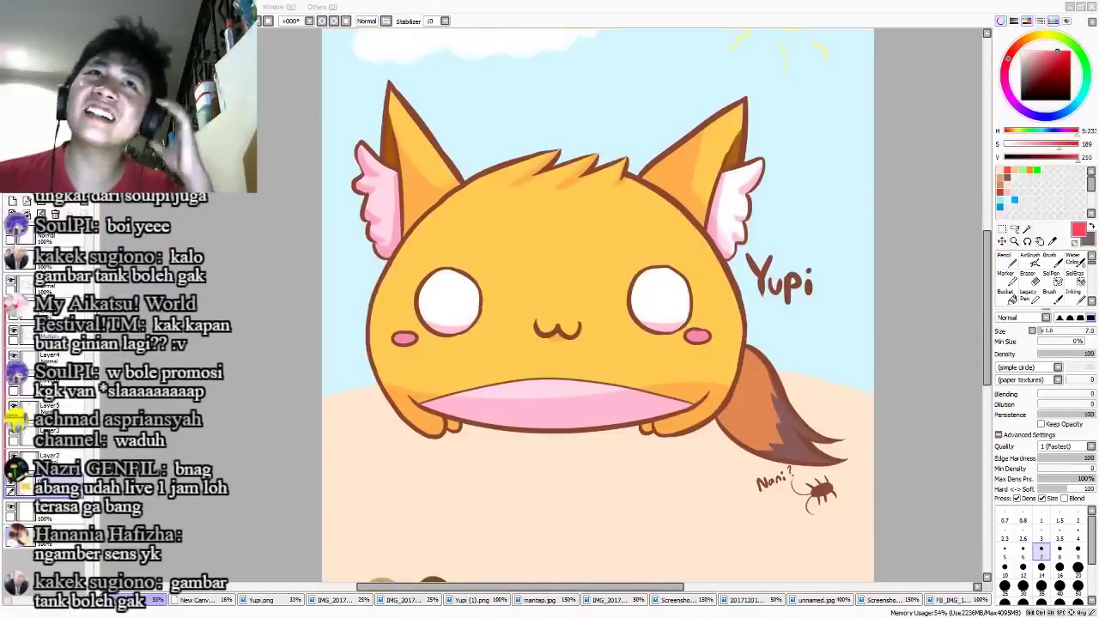